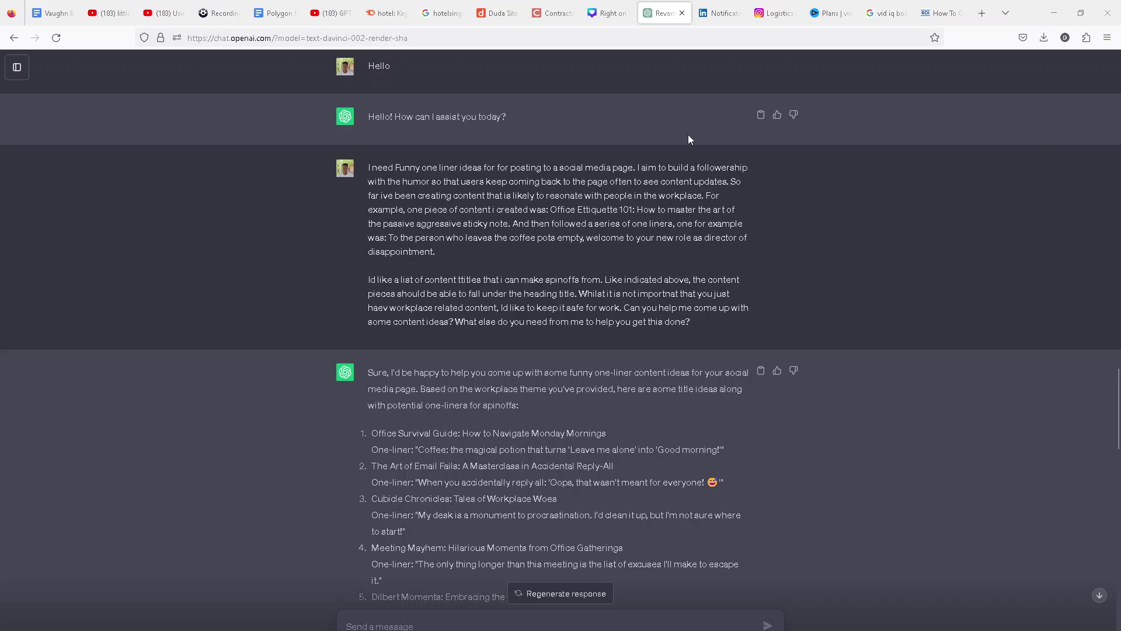
# Switch to the gyexpress Instagram profile and look over its bio and post grid
pyautogui.click(775, 12)
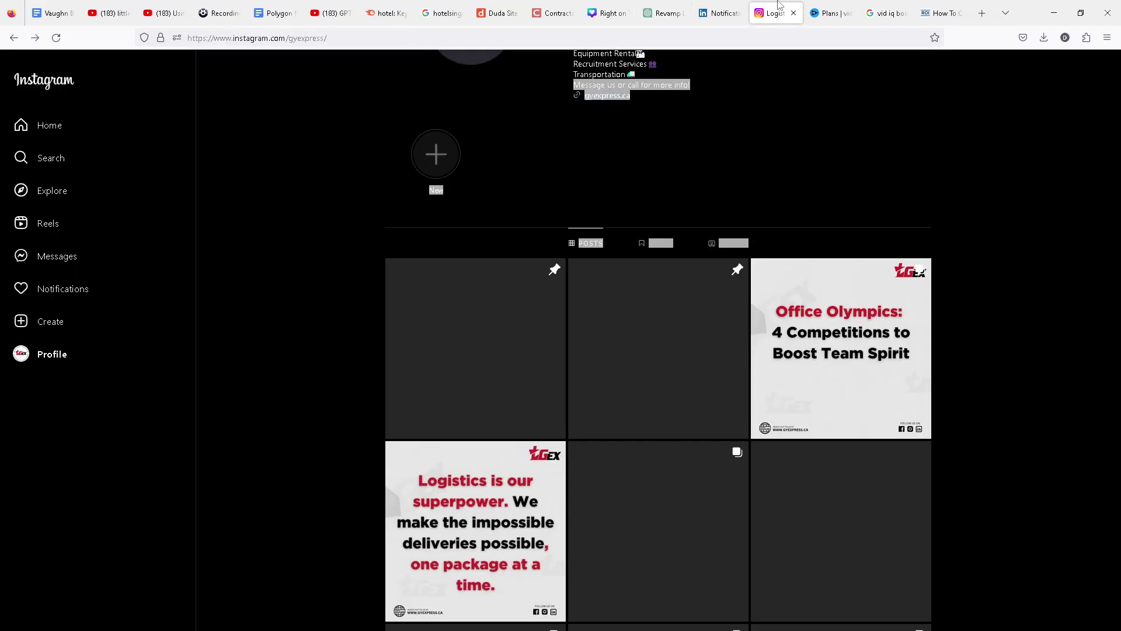
pyautogui.scroll(2, 759, 280)
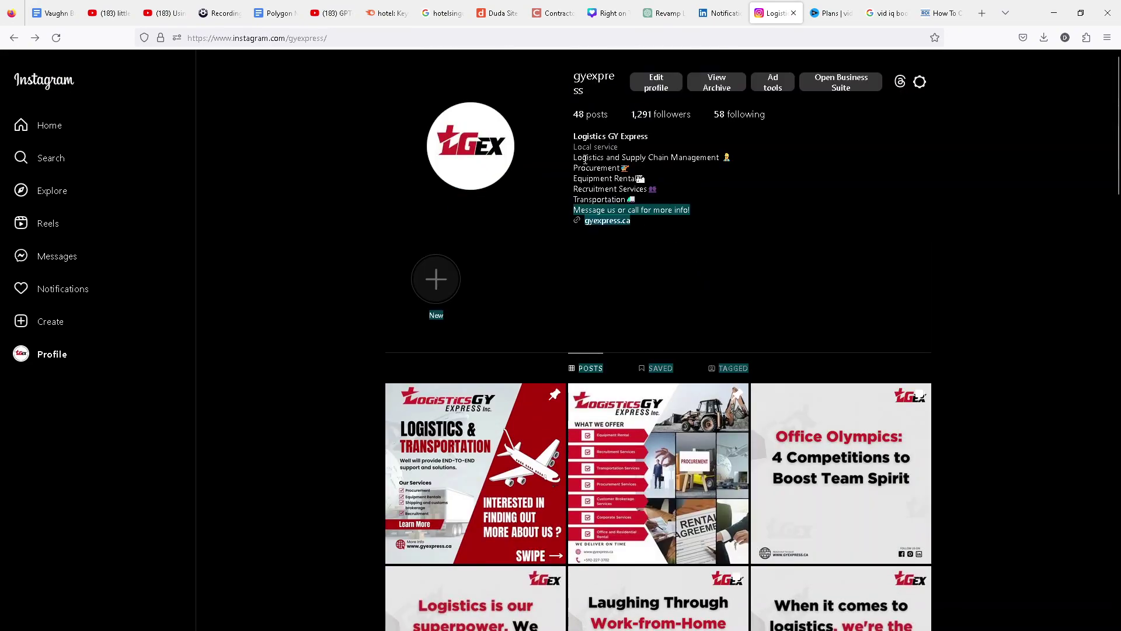
pyautogui.click(833, 193)
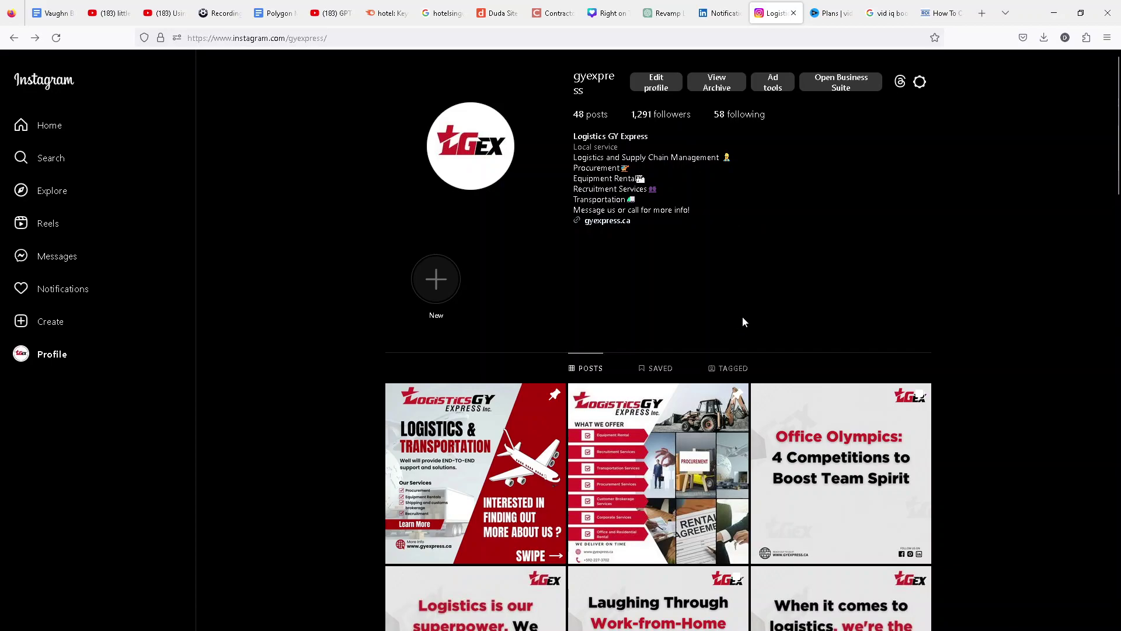
pyautogui.scroll(-1, 753, 319)
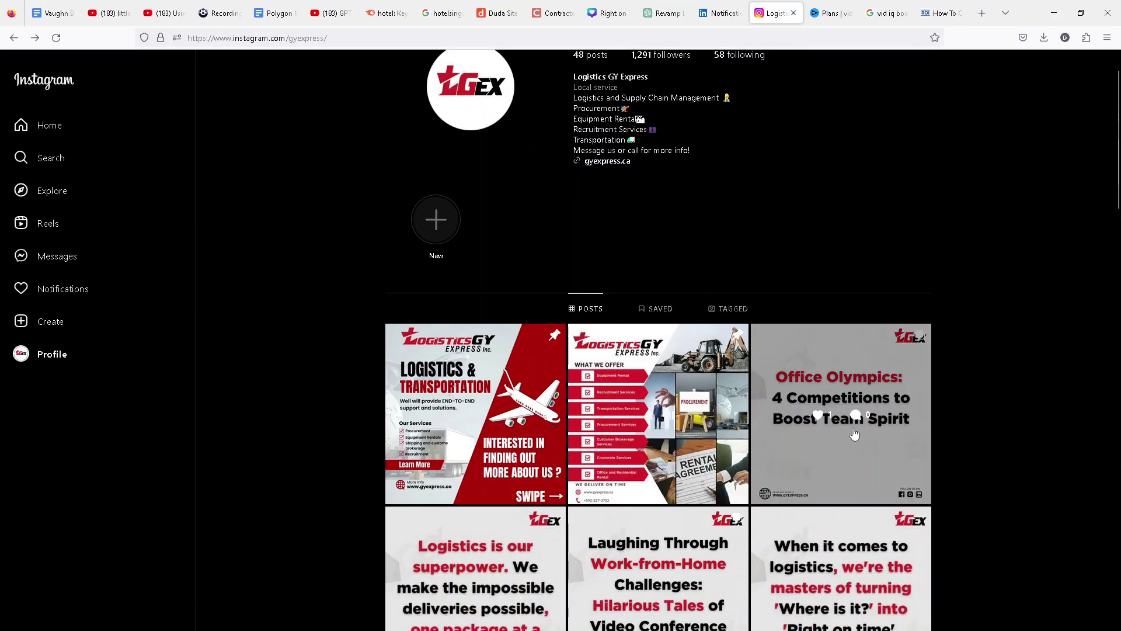
# View the first four slides of the "Office Olympics: 4 Competitions to Boost Team Spirit" post, then close the post
pyautogui.click(858, 400)
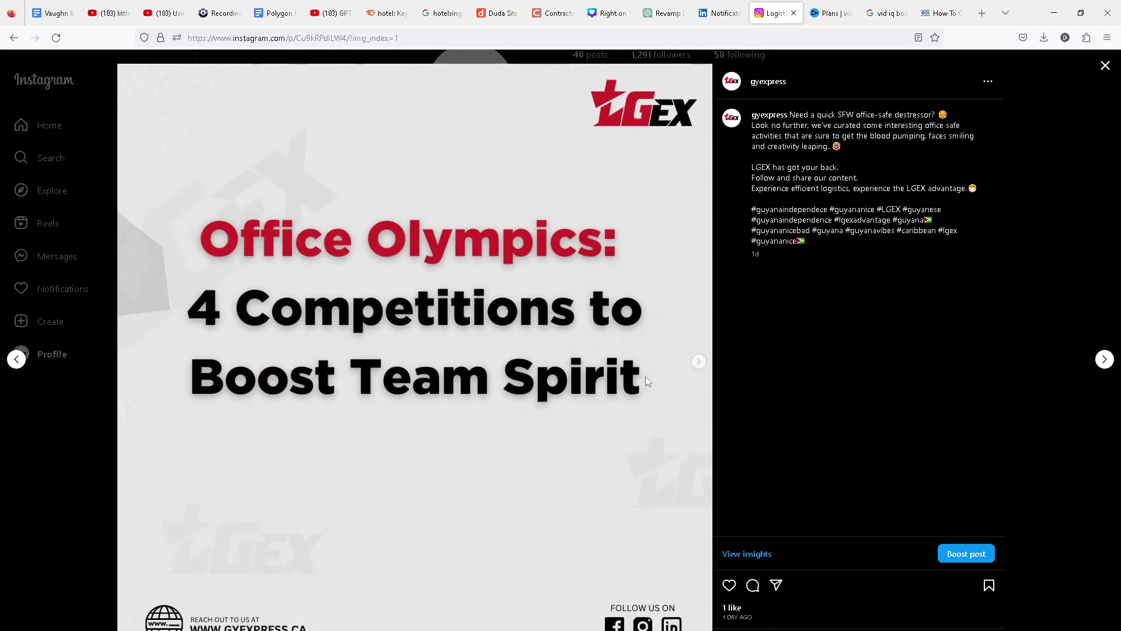
pyautogui.click(697, 360)
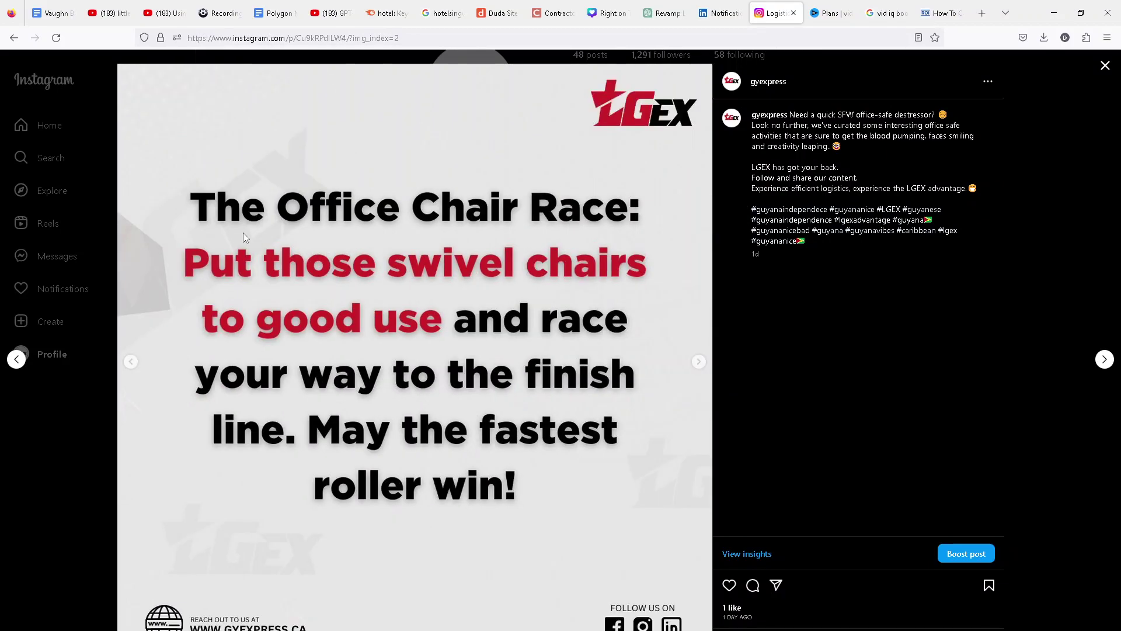
pyautogui.click(696, 368)
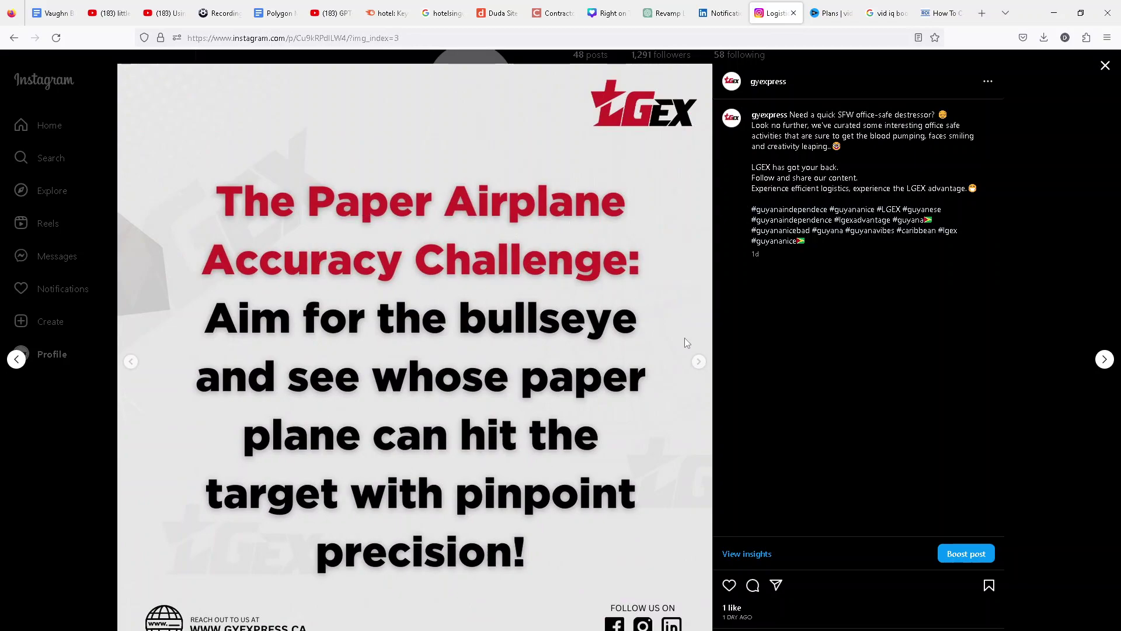
pyautogui.click(699, 361)
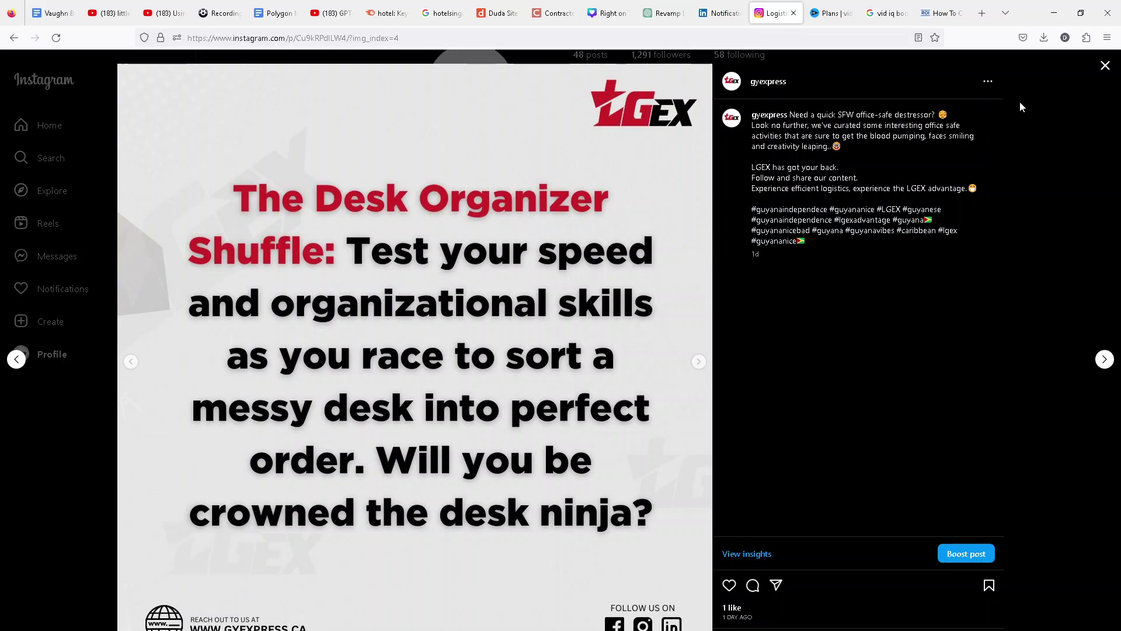
pyautogui.click(1106, 72)
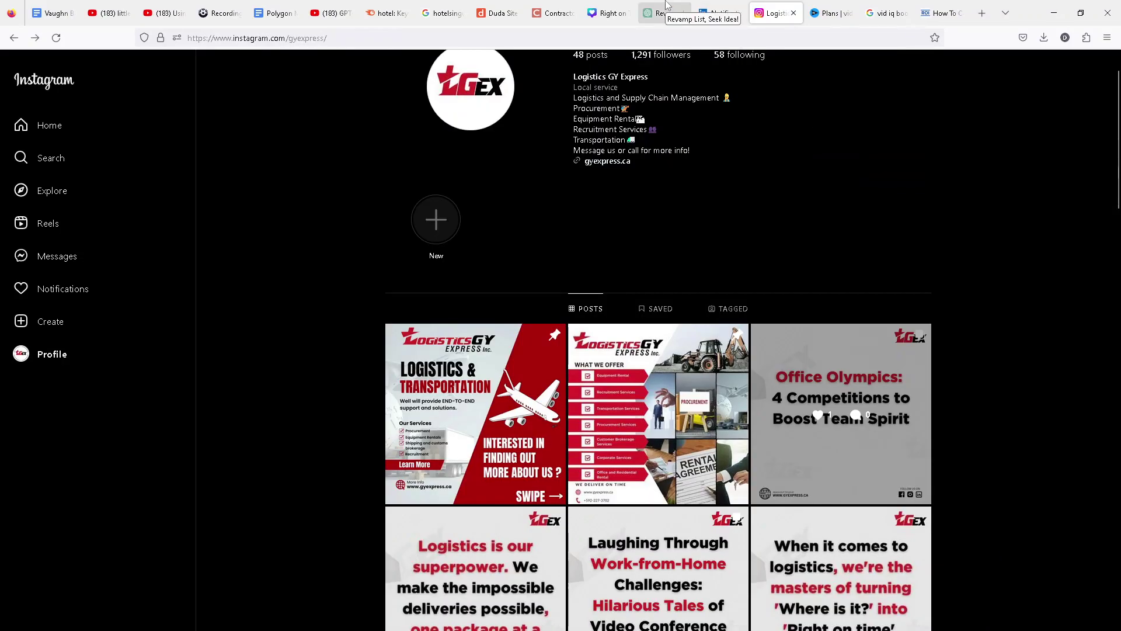
# Start a new ChatGPT conversation in a separate browser tab at chat.openai.com and send the message "Hello"
pyautogui.click(666, 6)
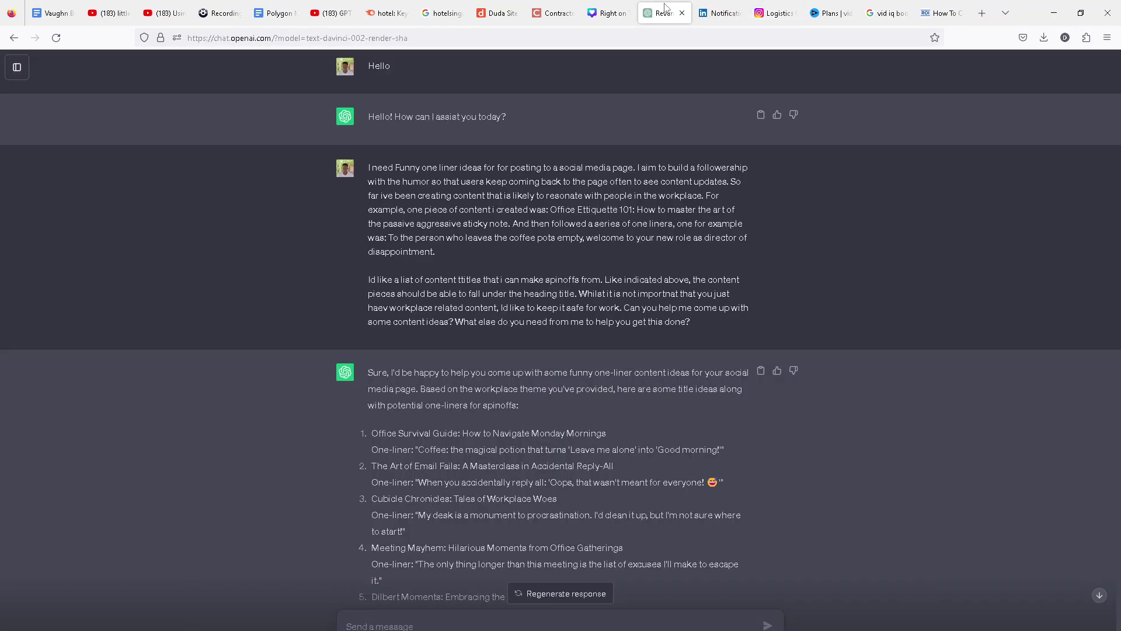
pyautogui.click(981, 13)
pyautogui.click(911, 38)
pyautogui.write('chat.openai.com')
pyautogui.press('Return')
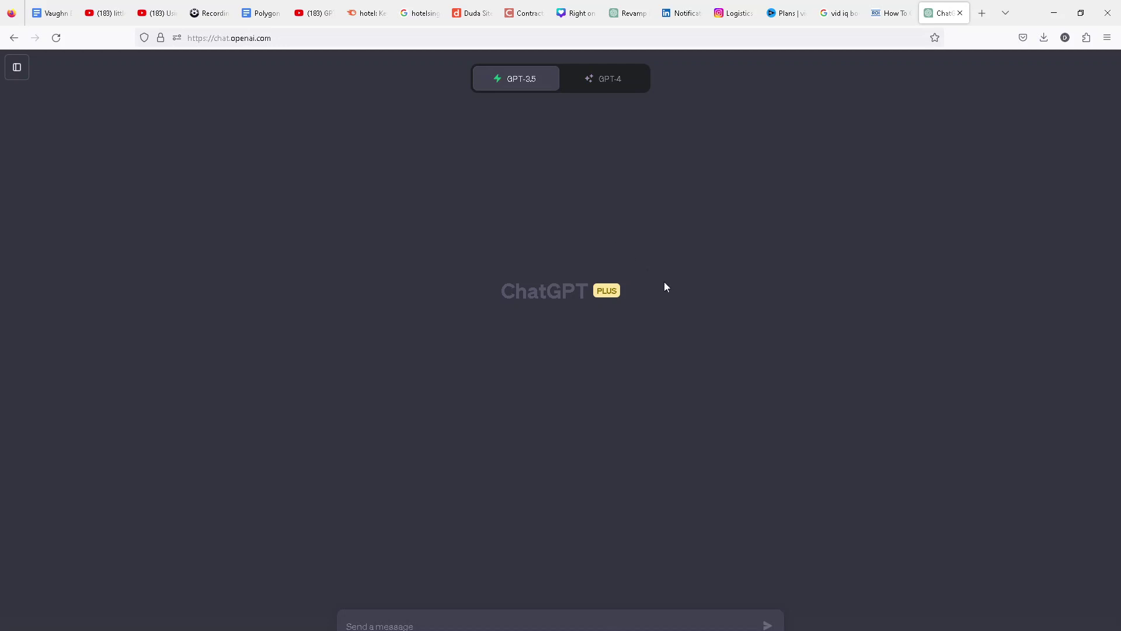
pyautogui.write('Hello')
pyautogui.press('Return')
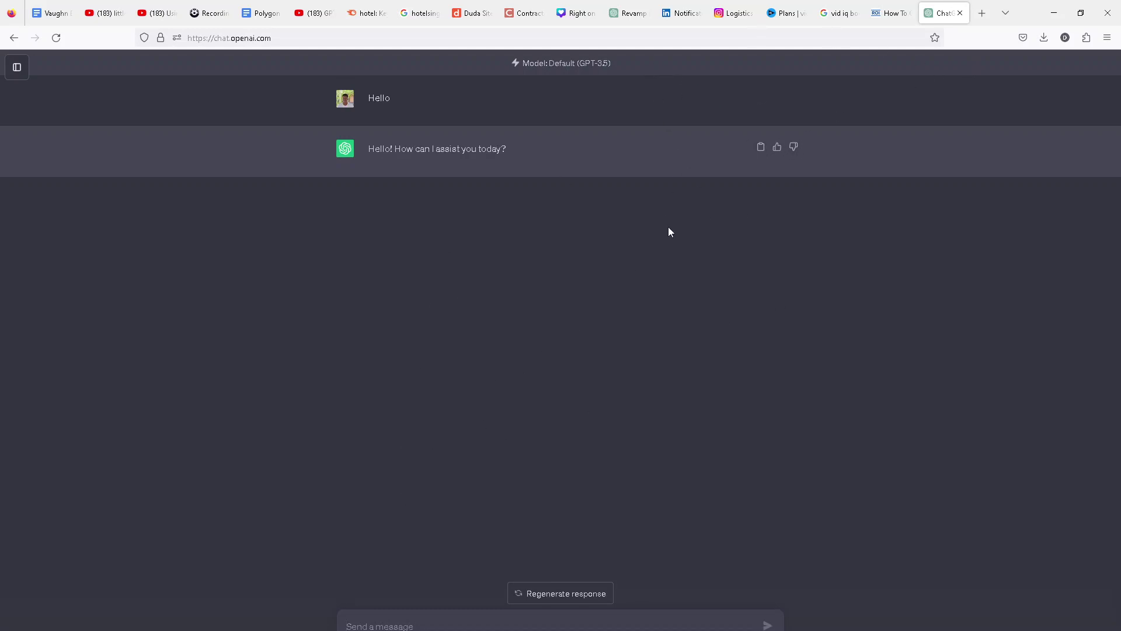
# Return to the earlier ChatGPT conversation and examine the full one-liner prompt, including its closing request for help with content ideas
pyautogui.click(635, 11)
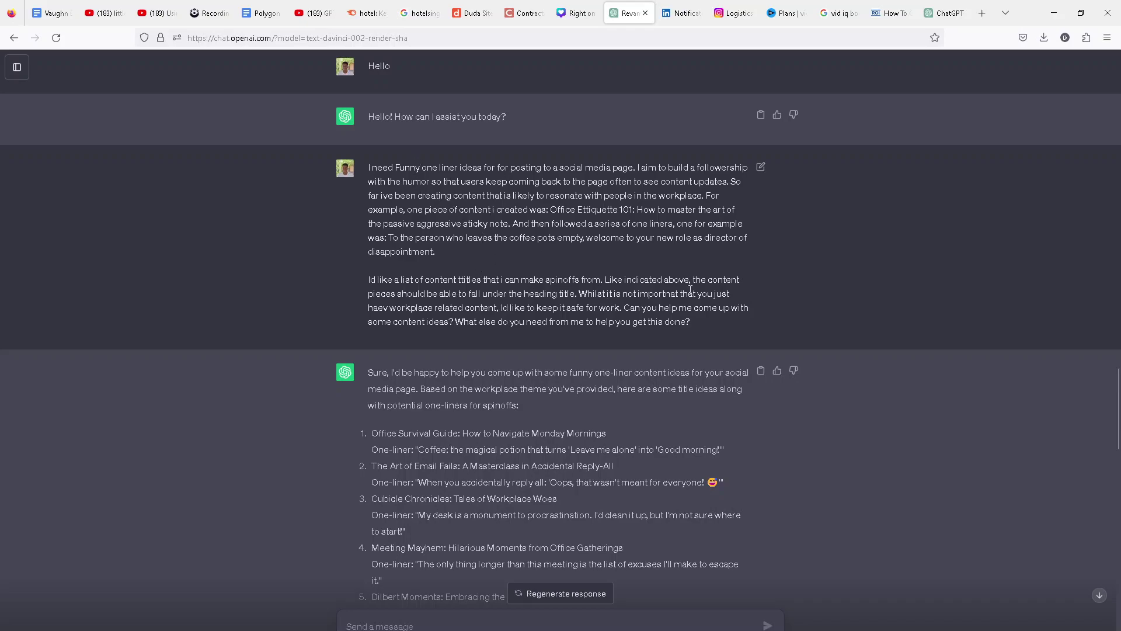
pyautogui.moveTo(624, 308); pyautogui.dragTo(741, 310)
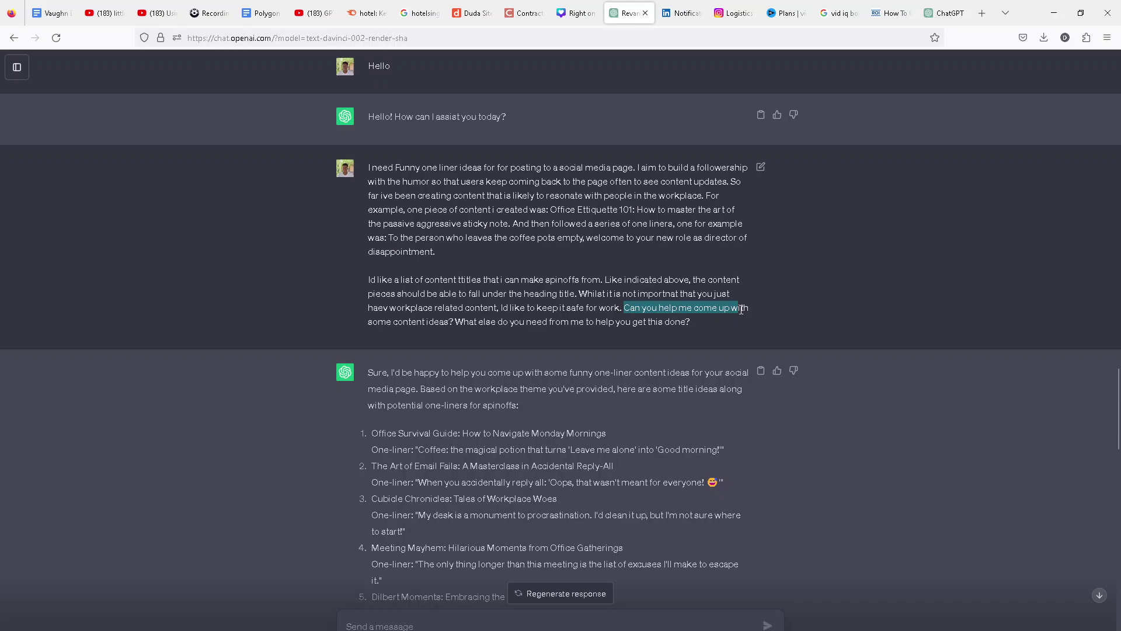
pyautogui.click(445, 321)
pyautogui.moveTo(454, 322); pyautogui.dragTo(398, 321)
pyautogui.click(465, 321)
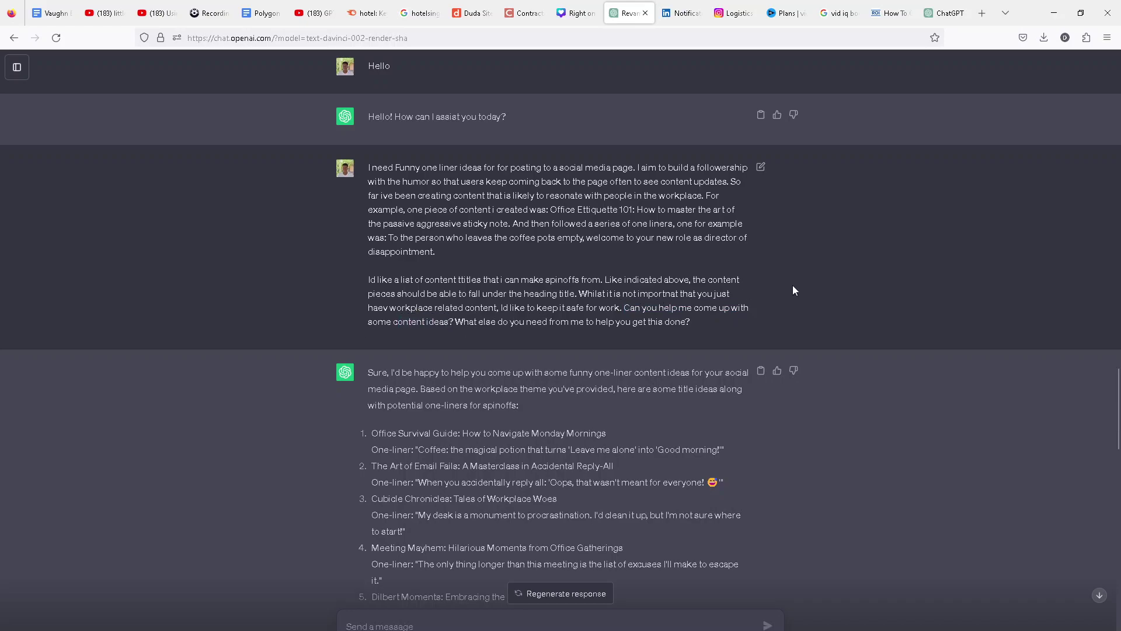
pyautogui.moveTo(623, 308); pyautogui.dragTo(751, 310)
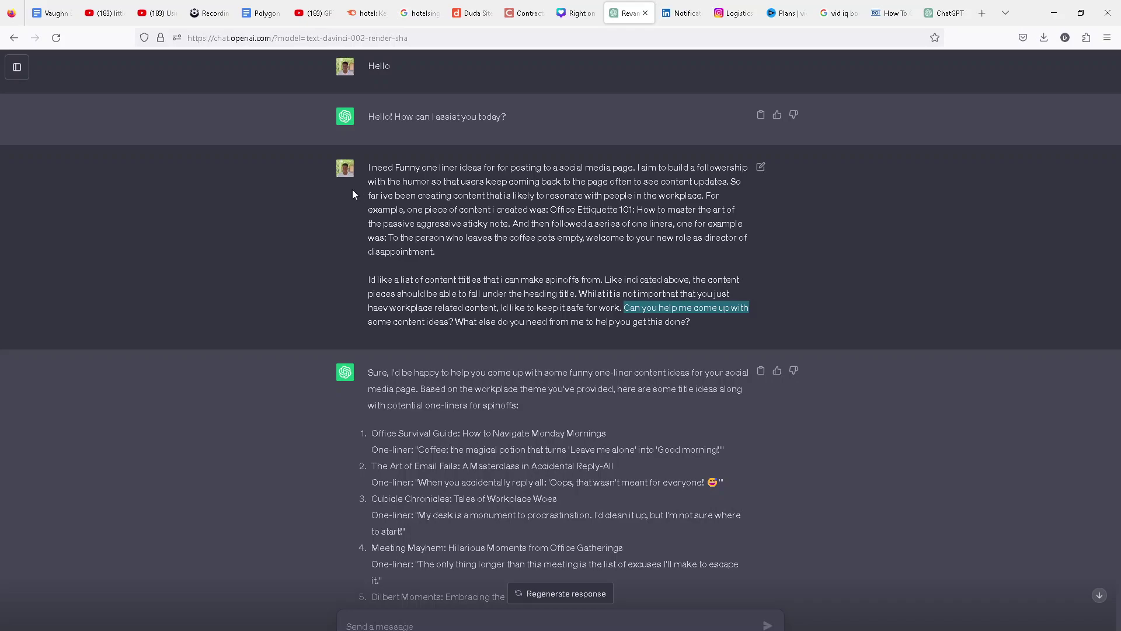
pyautogui.moveTo(368, 169); pyautogui.dragTo(733, 331)
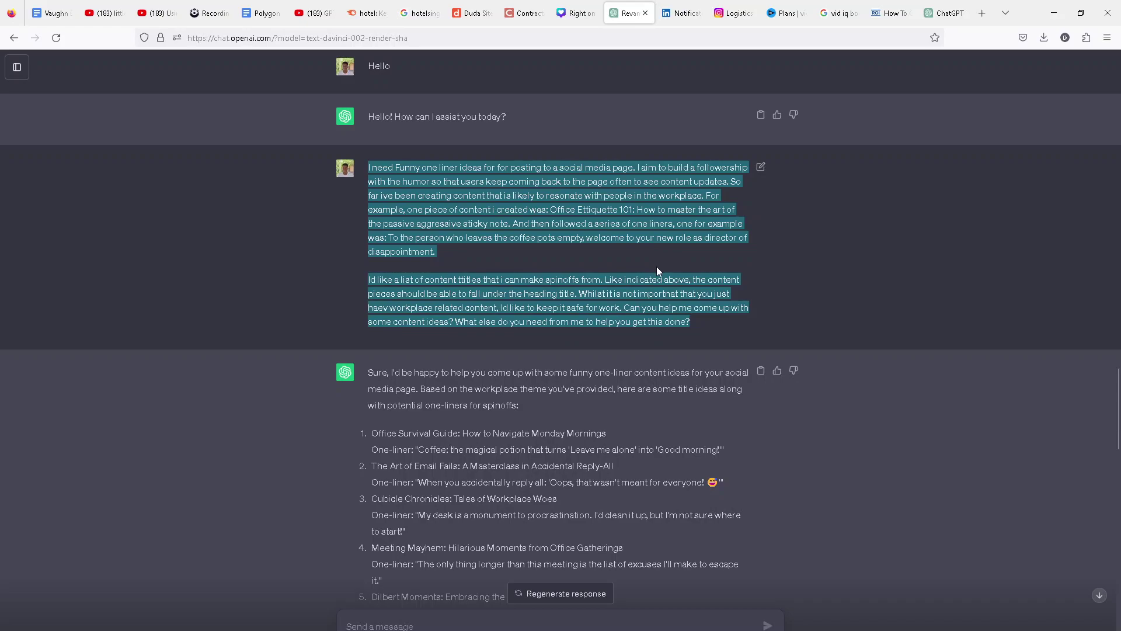
pyautogui.click(528, 215)
pyautogui.tripleClick(416, 182)
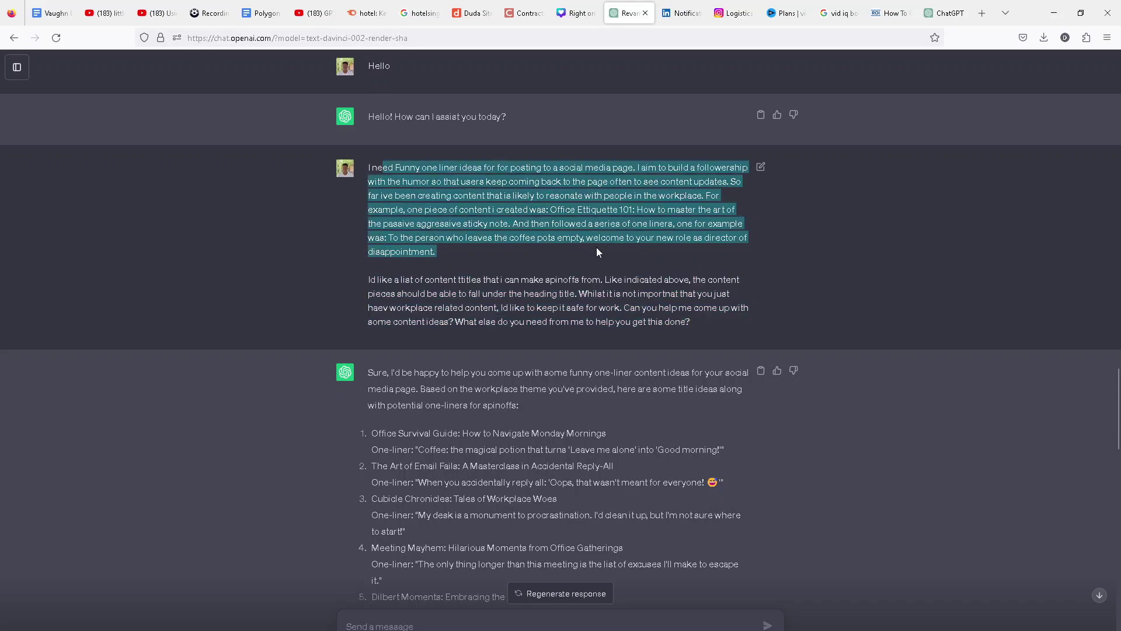
# Look through ChatGPT's reply with the title ideas and one-liners below the prompt
pyautogui.scroll(-4, 597, 271)
pyautogui.moveTo(374, 151); pyautogui.dragTo(591, 392)
pyautogui.scroll(6, 583, 377)
pyautogui.scroll(-3, 584, 377)
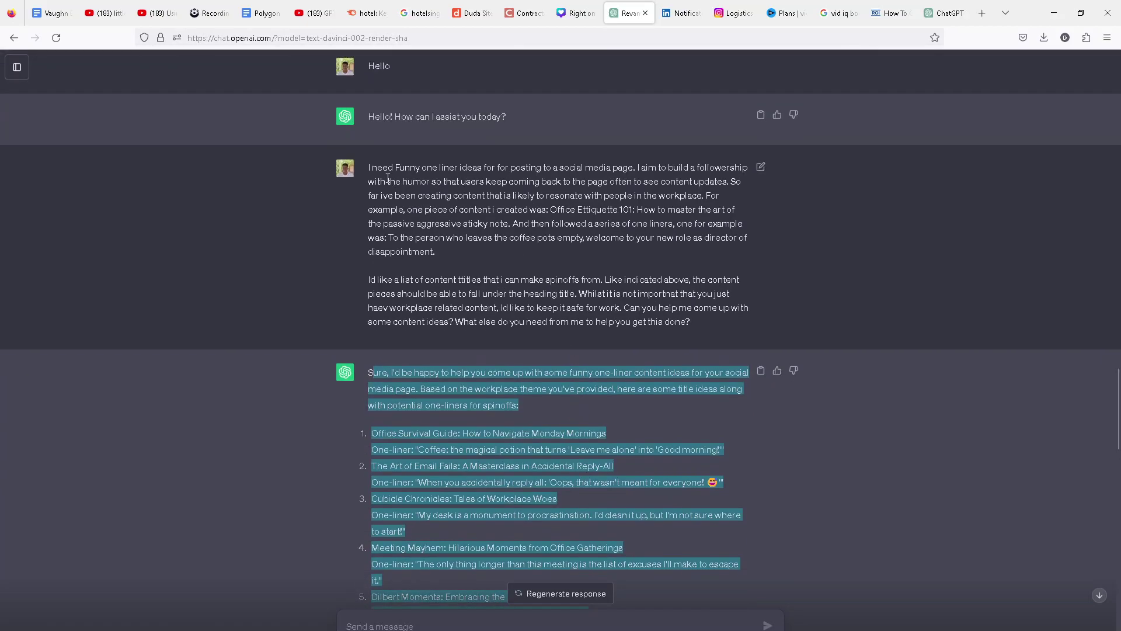
# Examine the prompt's opening request for funny one-liners and its sentence about building a followership with humor
pyautogui.moveTo(379, 168); pyautogui.dragTo(503, 182)
pyautogui.click(409, 168)
pyautogui.moveTo(426, 168); pyautogui.dragTo(729, 174)
pyautogui.moveTo(401, 182); pyautogui.dragTo(473, 183)
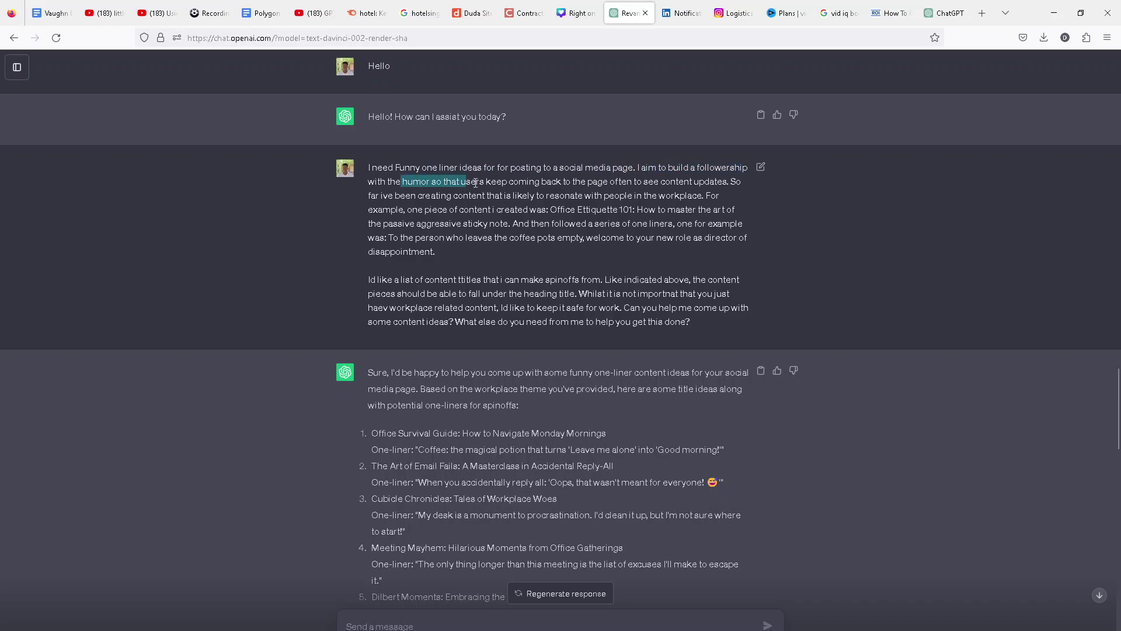
pyautogui.click(418, 186)
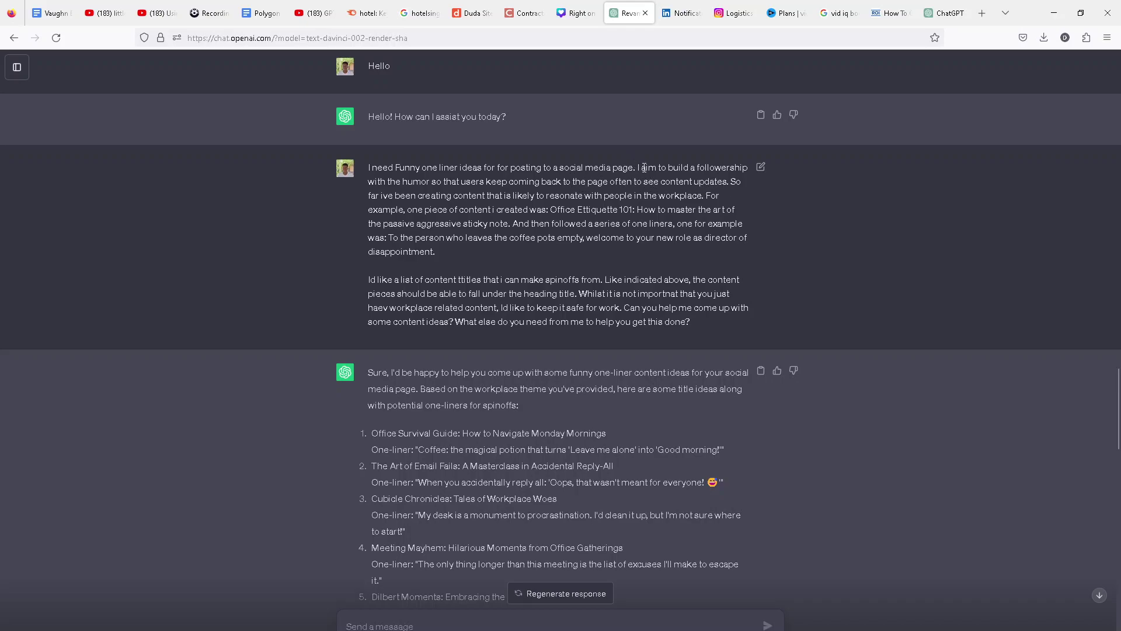
pyautogui.moveTo(640, 168); pyautogui.dragTo(731, 182)
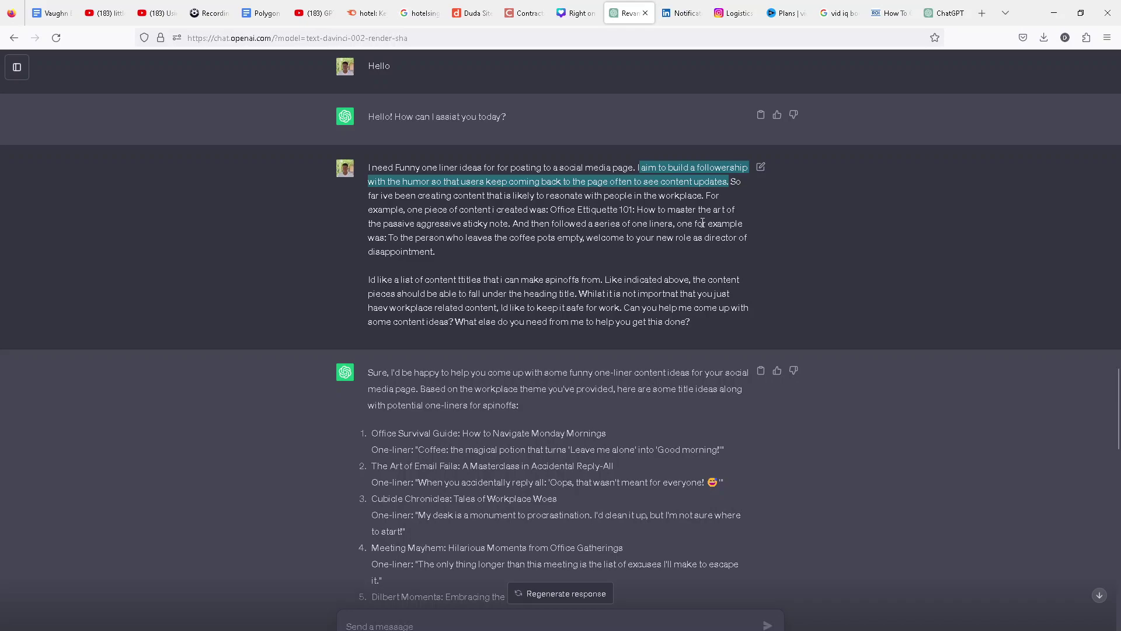
# Examine the prompt's sentence about creating content that resonates with people in the workplace
pyautogui.click(720, 203)
pyautogui.moveTo(737, 184); pyautogui.dragTo(737, 194)
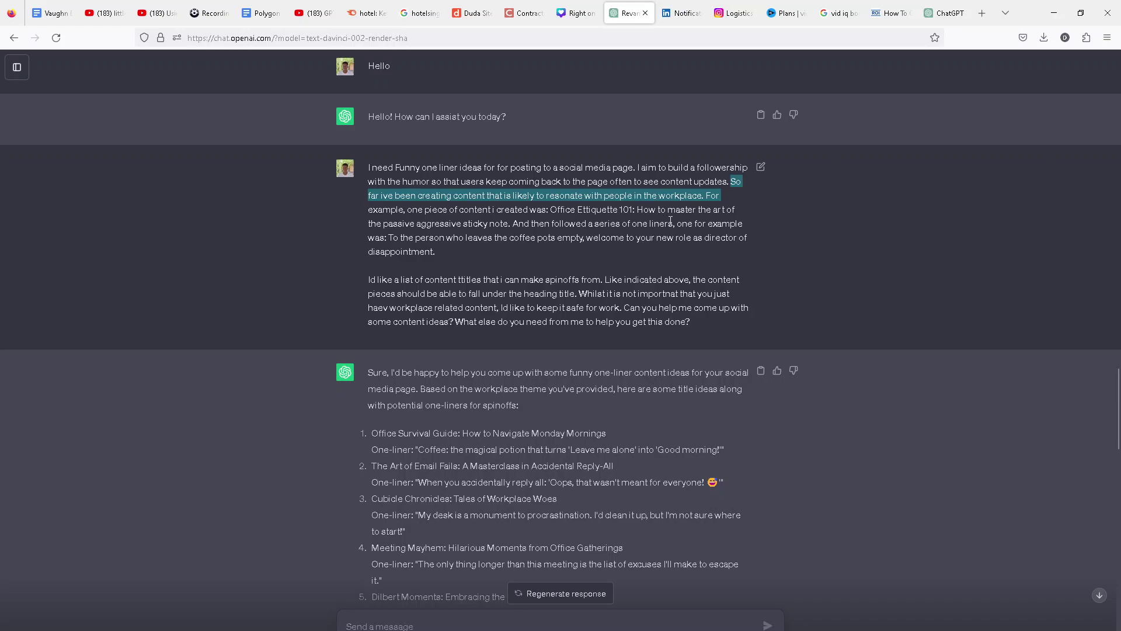
pyautogui.click(689, 205)
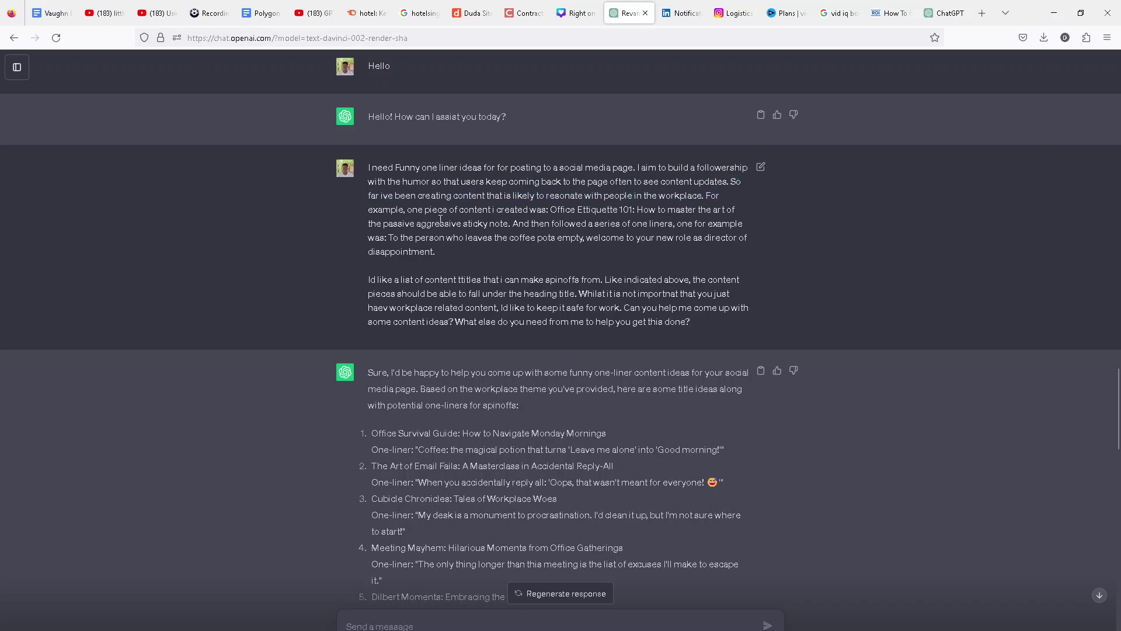
pyautogui.moveTo(730, 179); pyautogui.dragTo(745, 195)
pyautogui.moveTo(425, 195); pyautogui.dragTo(703, 198)
pyautogui.click(710, 201)
# Examine the prompt's "Office Ettiquette 101" title example and the sample one-liner about empty coffee pots
pyautogui.moveTo(485, 212); pyautogui.dragTo(737, 209)
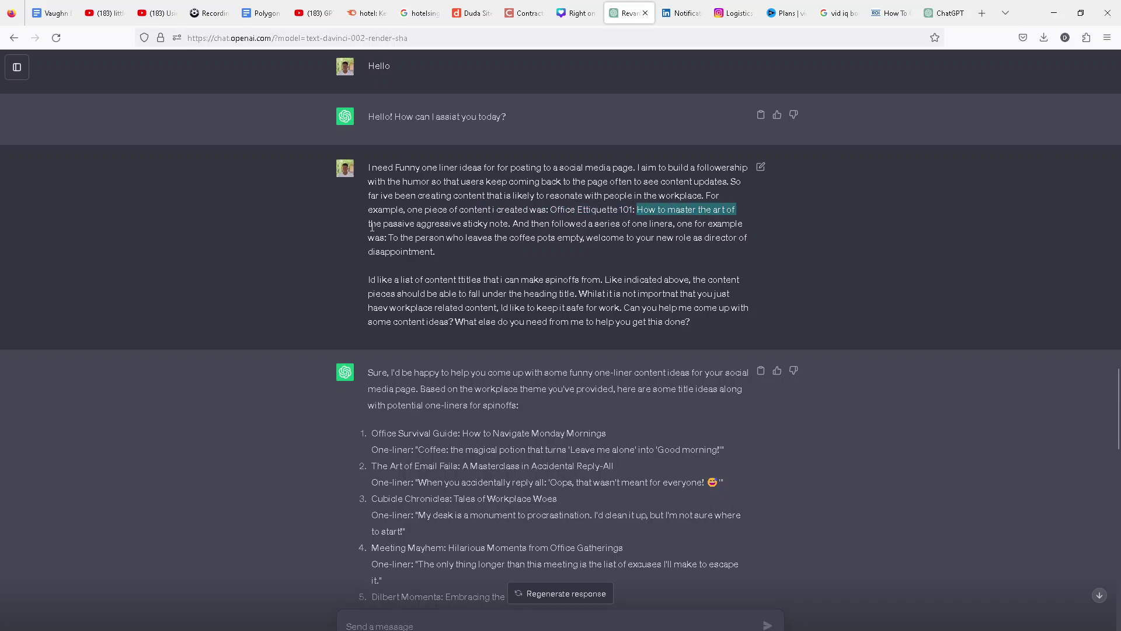
pyautogui.click(426, 223)
pyautogui.moveTo(426, 223); pyautogui.dragTo(671, 224)
pyautogui.click(495, 223)
pyautogui.click(671, 223)
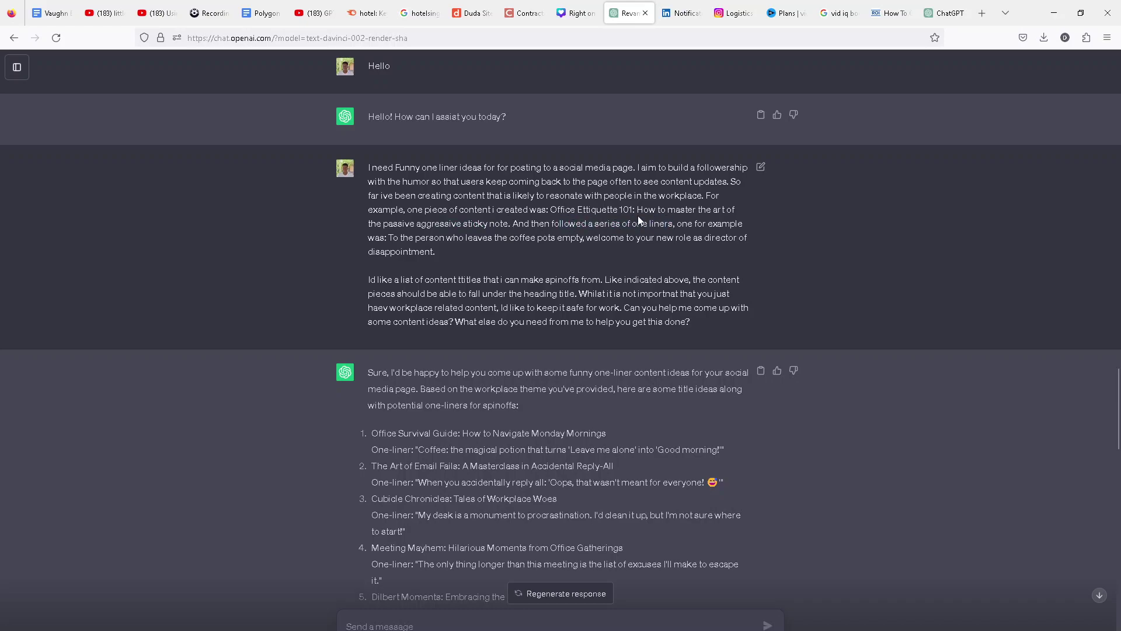
pyautogui.moveTo(549, 211); pyautogui.dragTo(509, 223)
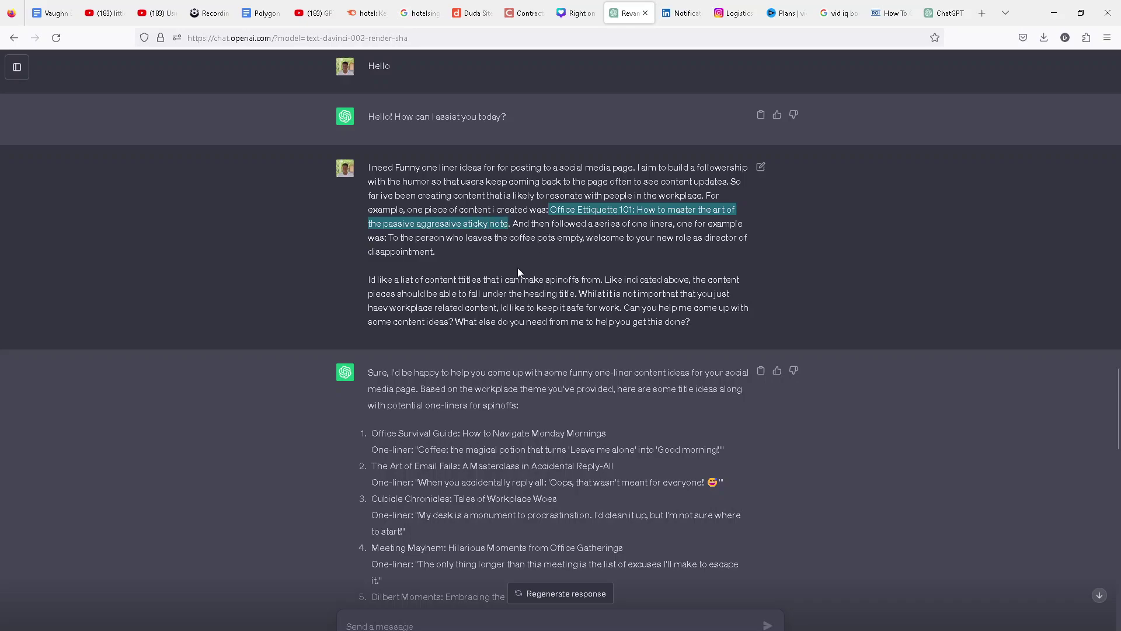
pyautogui.moveTo(524, 229); pyautogui.dragTo(674, 226)
pyautogui.click(682, 226)
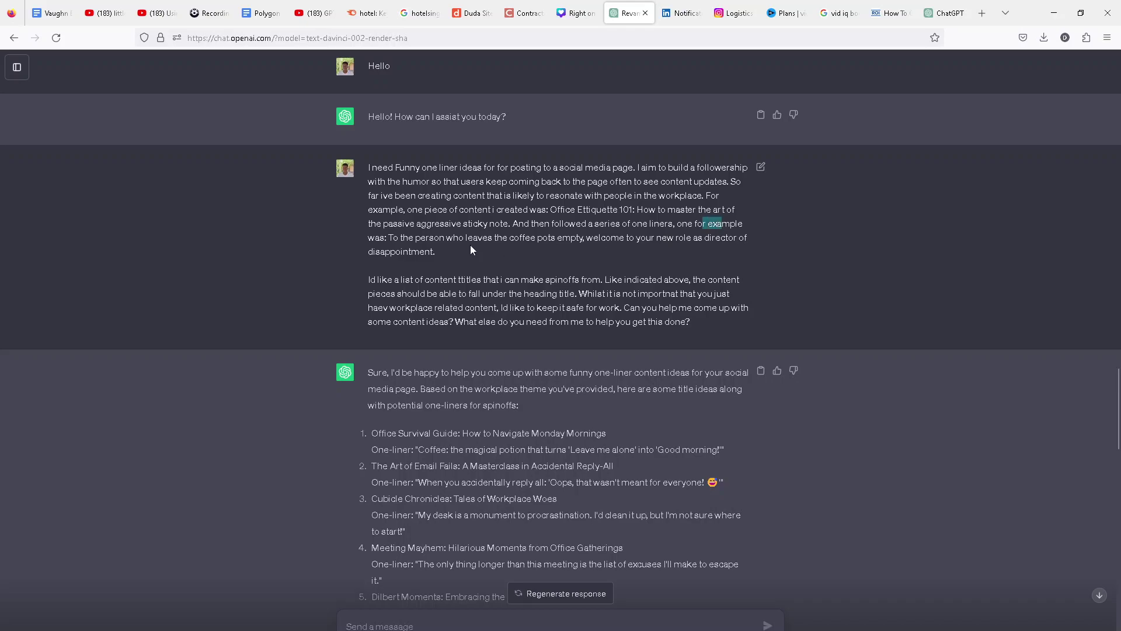
pyautogui.moveTo(399, 237); pyautogui.dragTo(748, 240)
pyautogui.click(607, 240)
pyautogui.doubleClick(408, 257)
# Switch to the Instagram profile and view the first two slides of the "Office Etiquette 101" post
pyautogui.click(734, 11)
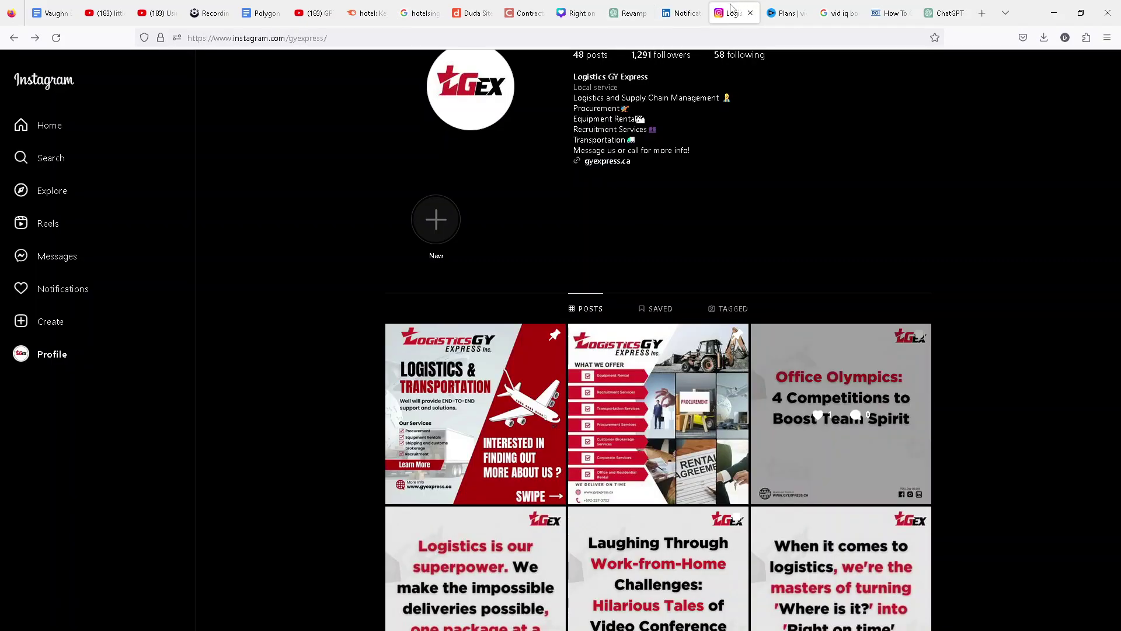
pyautogui.scroll(-4, 667, 184)
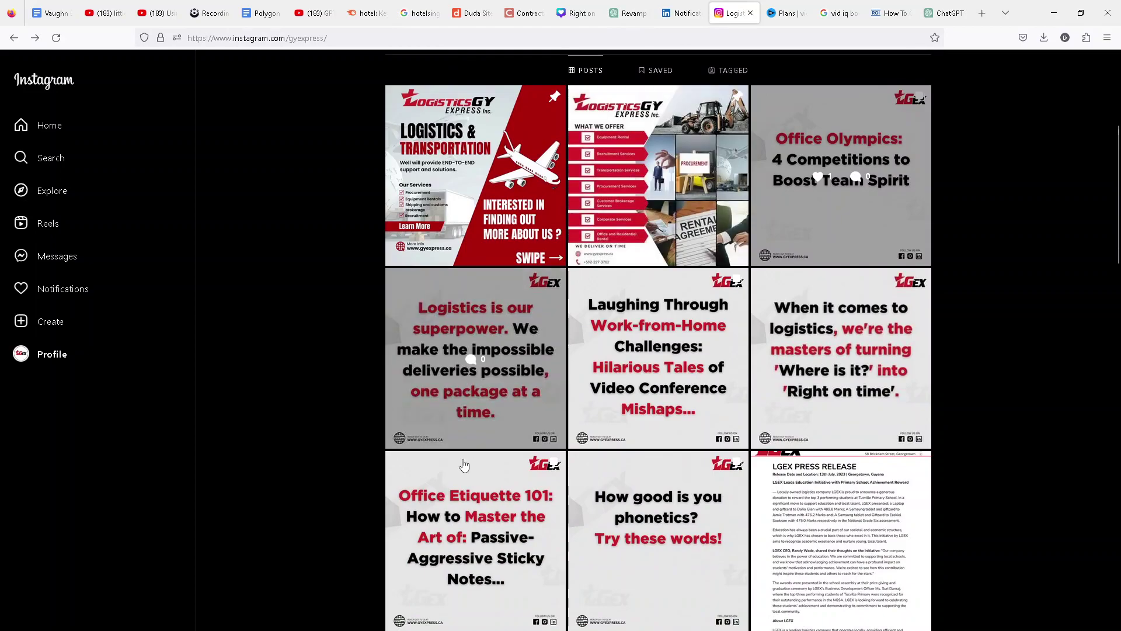
pyautogui.click(451, 516)
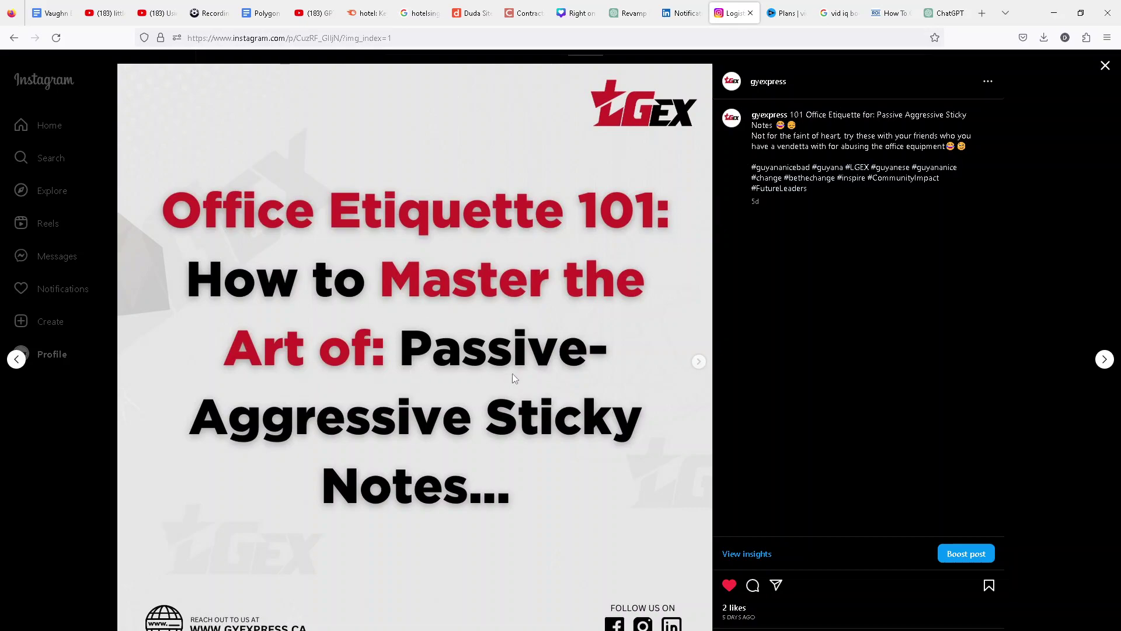
pyautogui.click(704, 365)
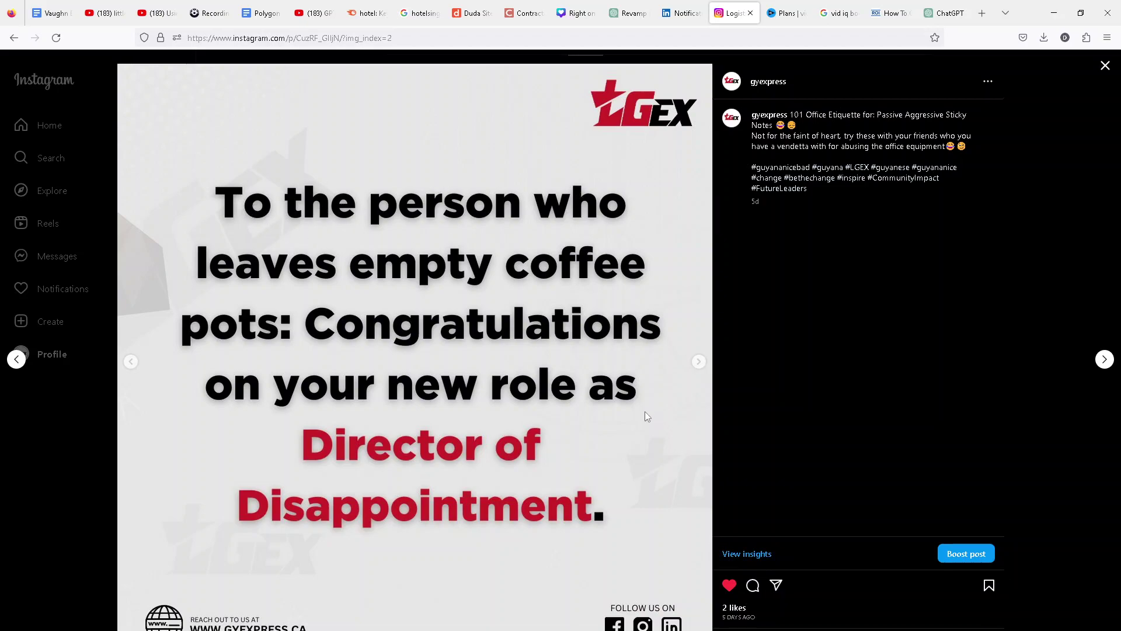
# Check the list of accounts that liked the "Office Etiquette 101" post
pyautogui.click(731, 608)
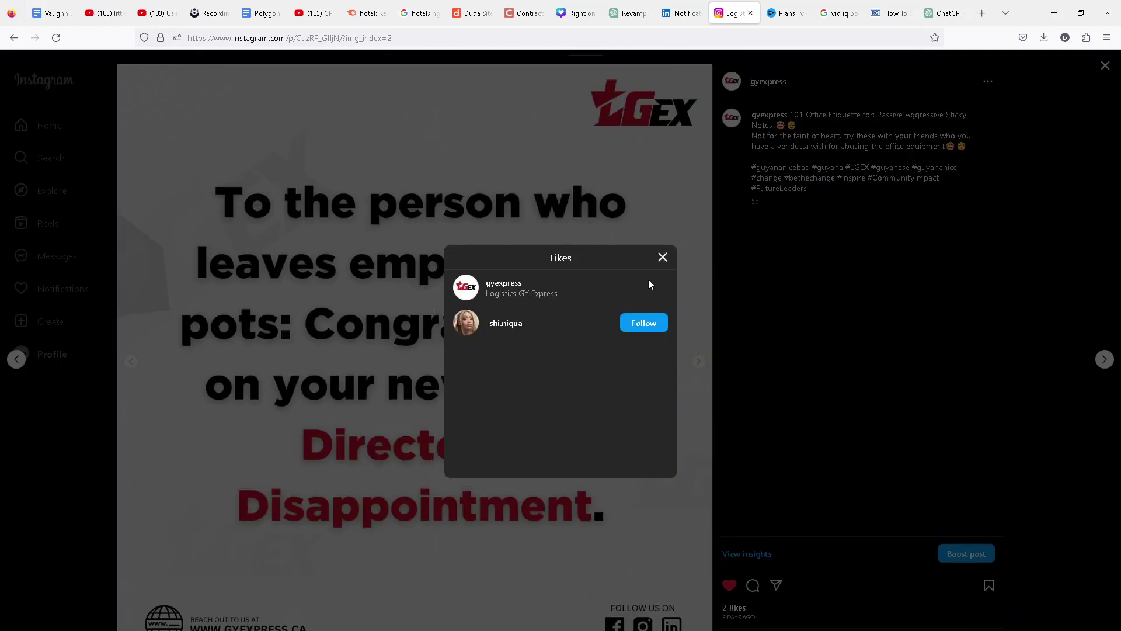
pyautogui.click(665, 258)
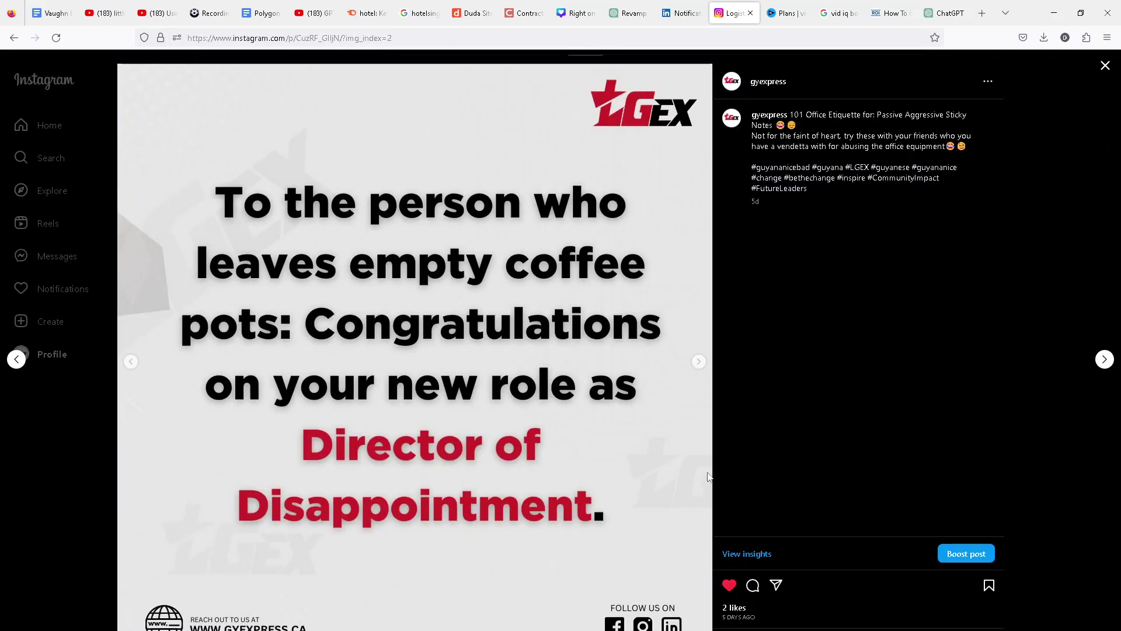
pyautogui.click(733, 608)
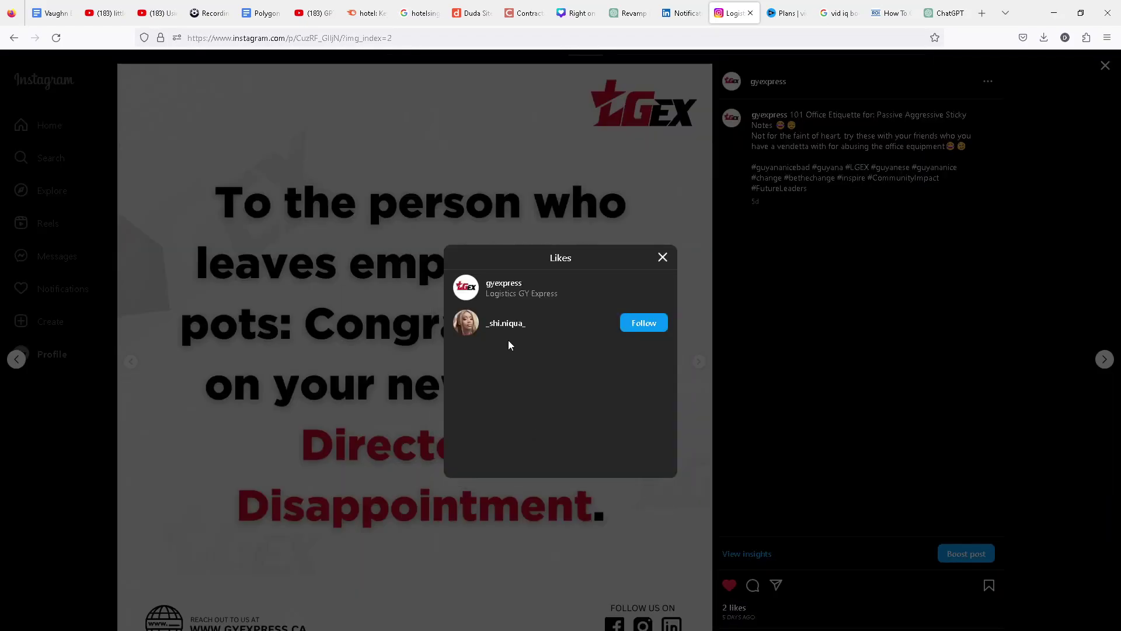
# Close the likes list and the open post, and look over the posts on the company's profile grid
pyautogui.click(662, 258)
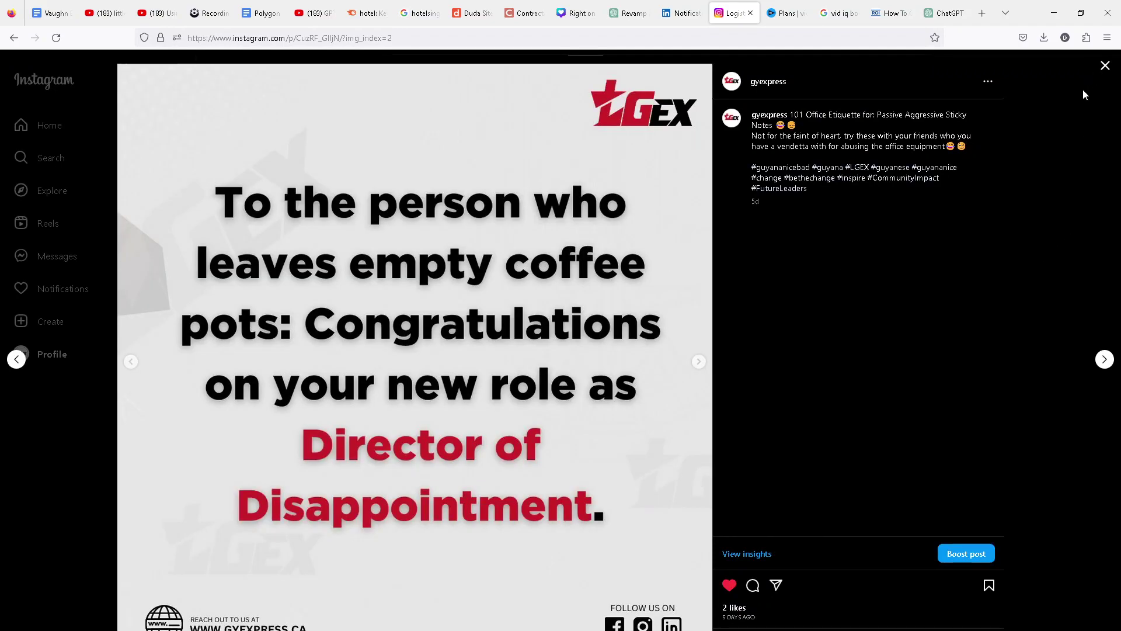
pyautogui.click(1104, 66)
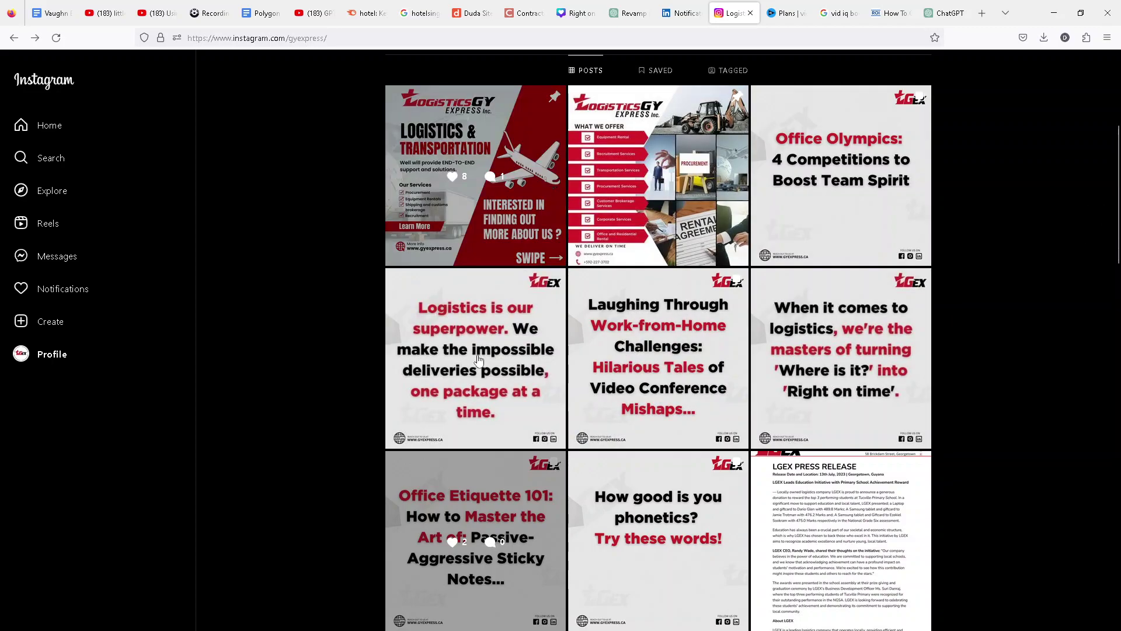
pyautogui.scroll(2, 481, 364)
pyautogui.scroll(3, 481, 364)
pyautogui.scroll(-5, 478, 380)
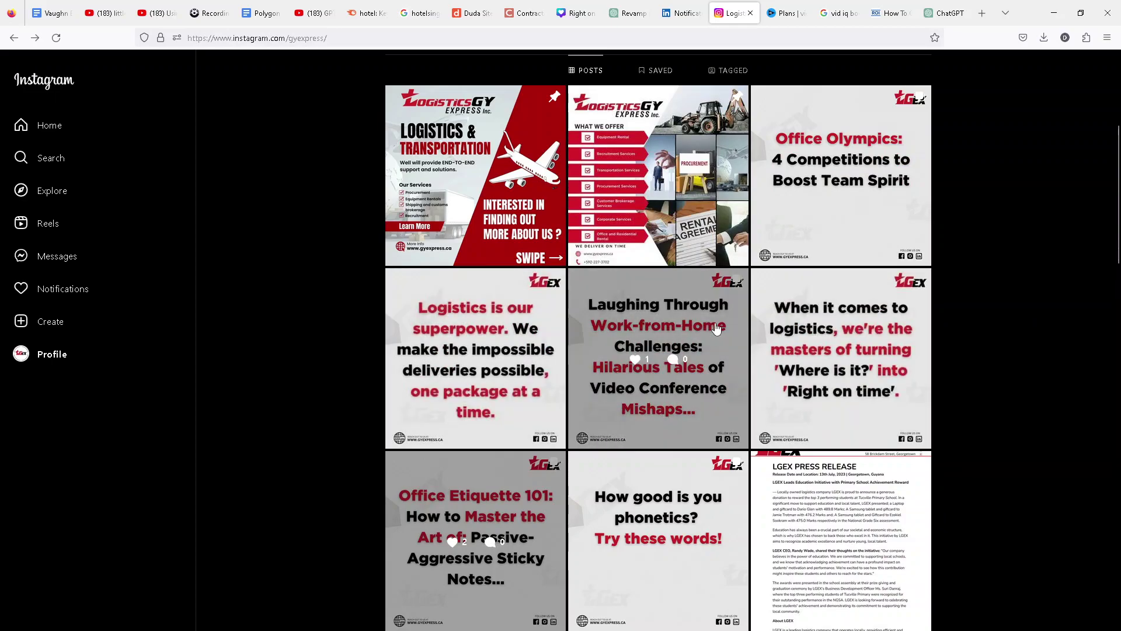
pyautogui.scroll(3, 759, 333)
pyautogui.scroll(-3, 730, 327)
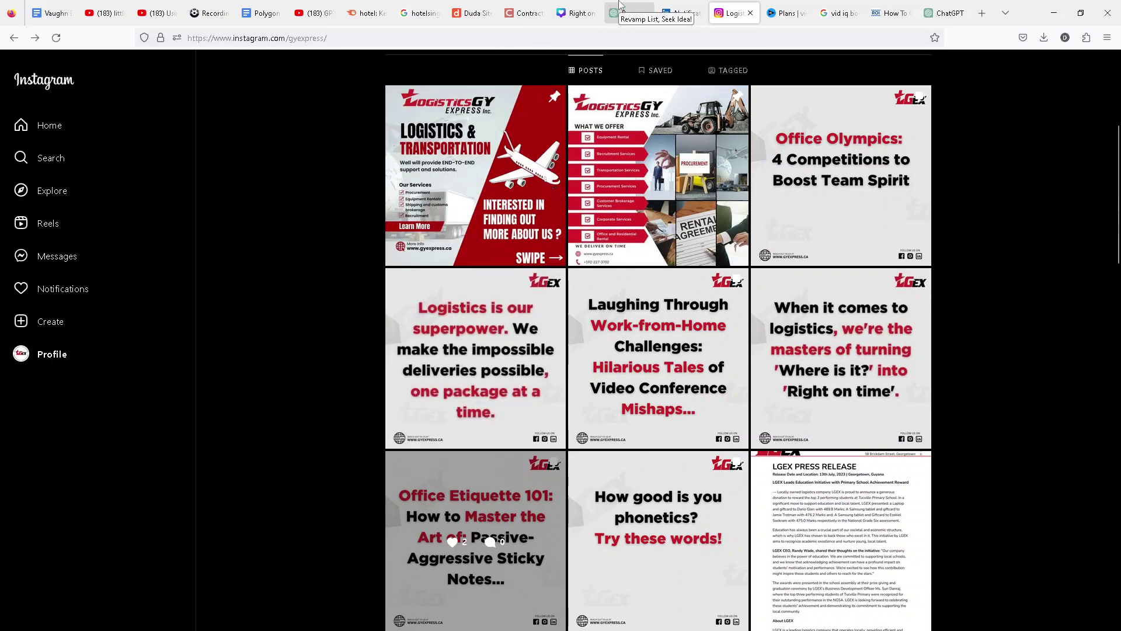
# Switch to the ChatGPT conversation and examine the prompt's "Office Ettiquette 101" title example and its series of one-liners
pyautogui.click(620, 5)
pyautogui.click(433, 267)
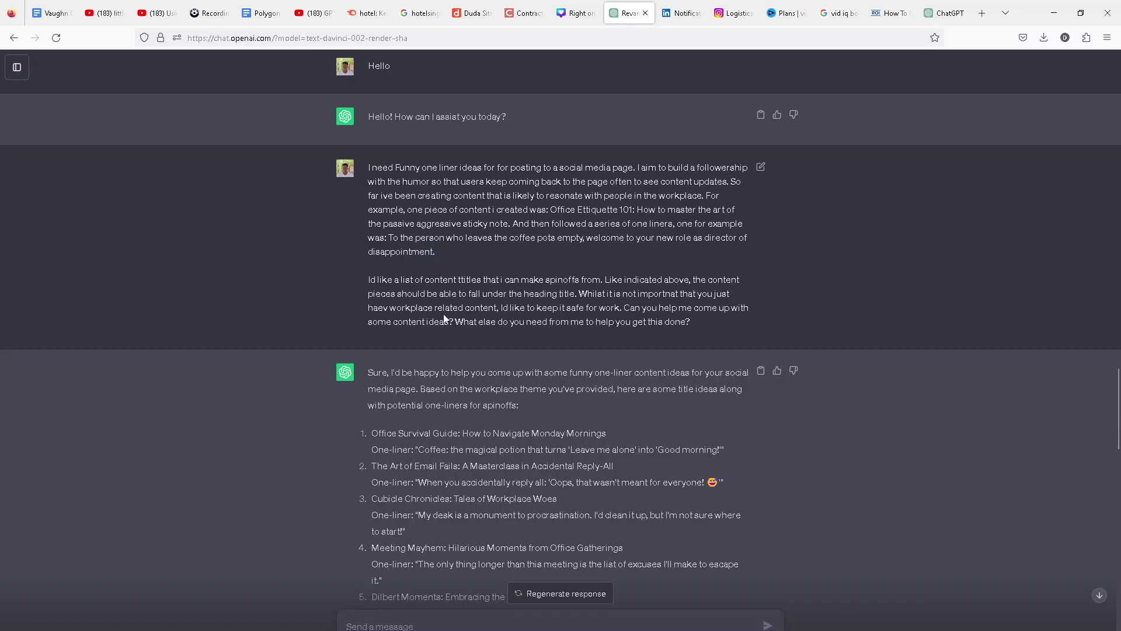
pyautogui.moveTo(370, 282); pyautogui.dragTo(409, 280)
pyautogui.click(463, 215)
pyautogui.moveTo(547, 209); pyautogui.dragTo(745, 226)
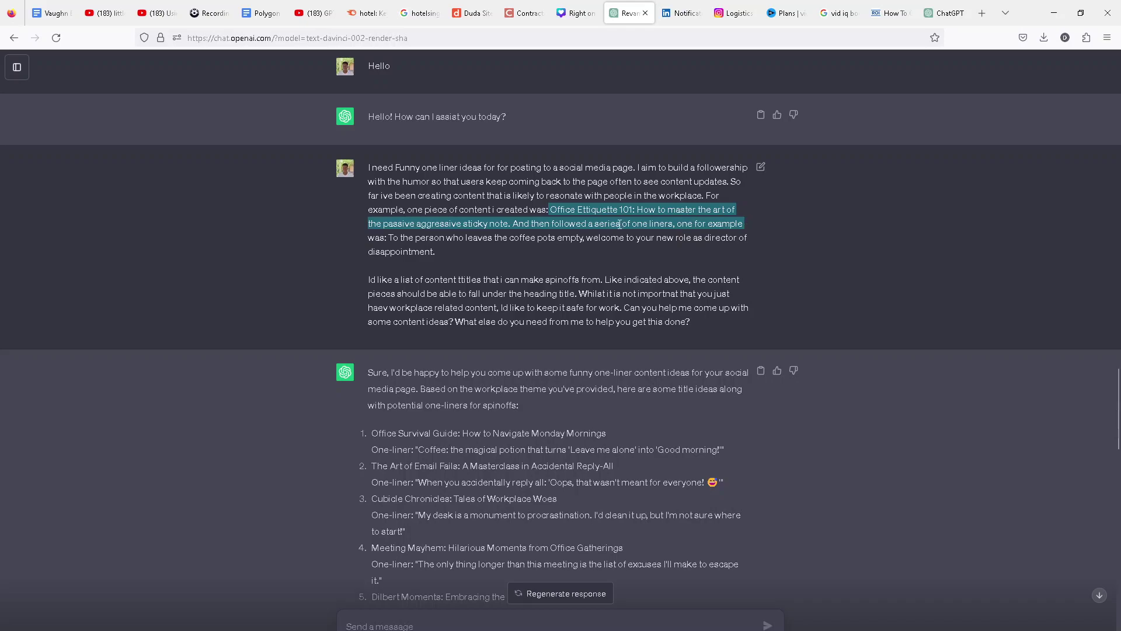
pyautogui.click(565, 224)
pyautogui.moveTo(551, 209); pyautogui.dragTo(697, 210)
pyautogui.click(566, 224)
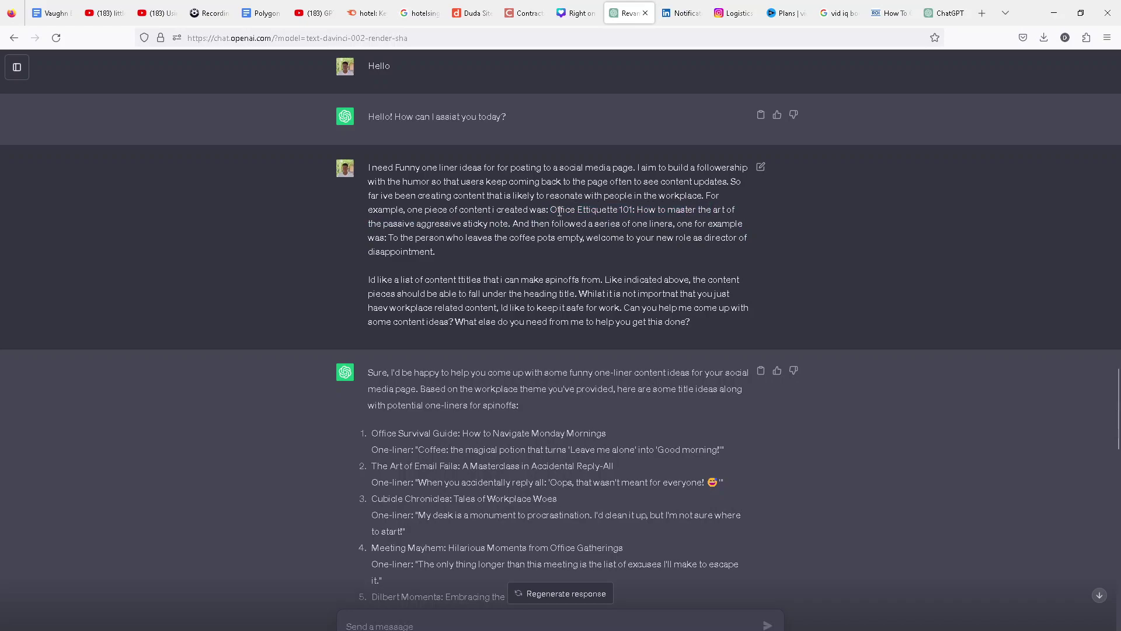
pyautogui.moveTo(554, 210); pyautogui.dragTo(514, 224)
pyautogui.click(521, 225)
pyautogui.moveTo(586, 209); pyautogui.dragTo(662, 229)
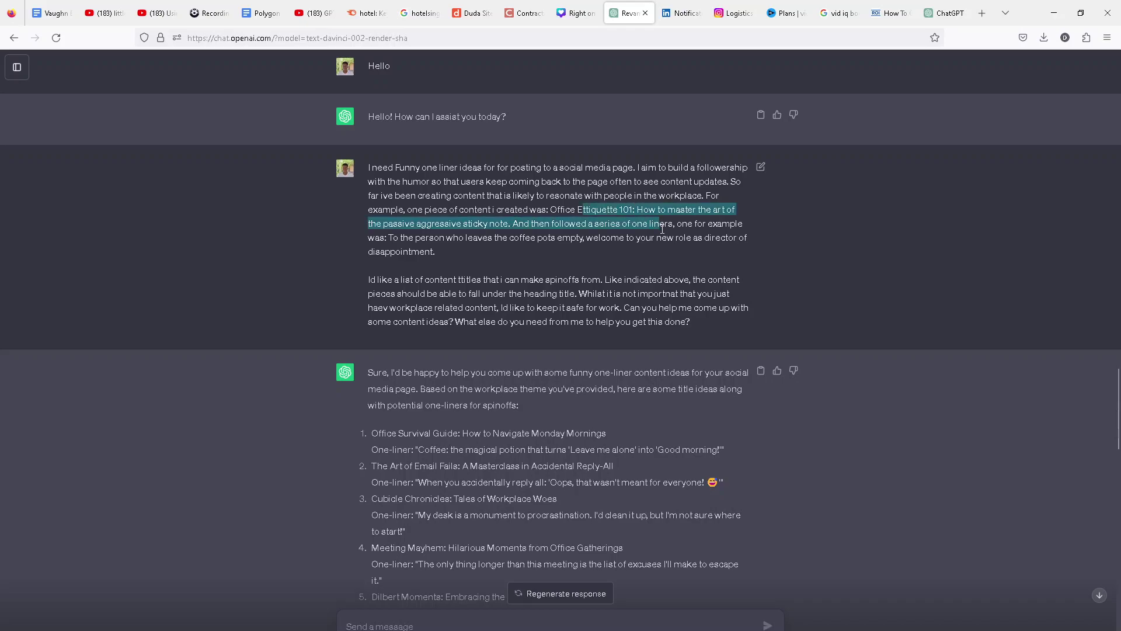
# Examine the prompt's wording about content likely to resonate with people in the workplace
pyautogui.moveTo(376, 195); pyautogui.dragTo(707, 199)
pyautogui.click(532, 197)
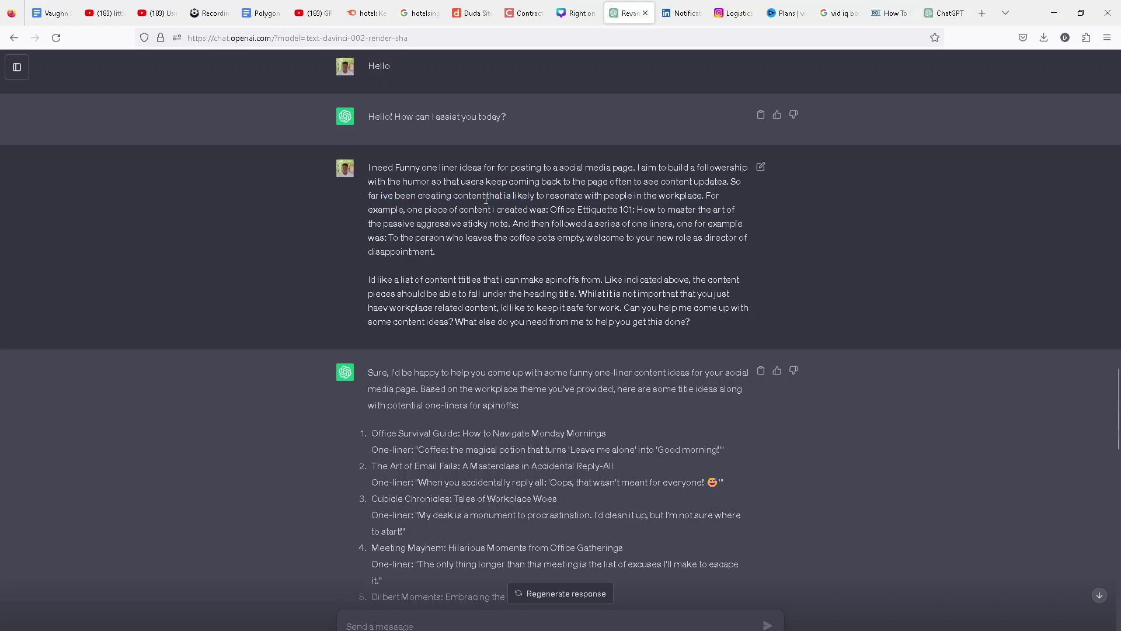
pyautogui.moveTo(609, 195); pyautogui.dragTo(682, 197)
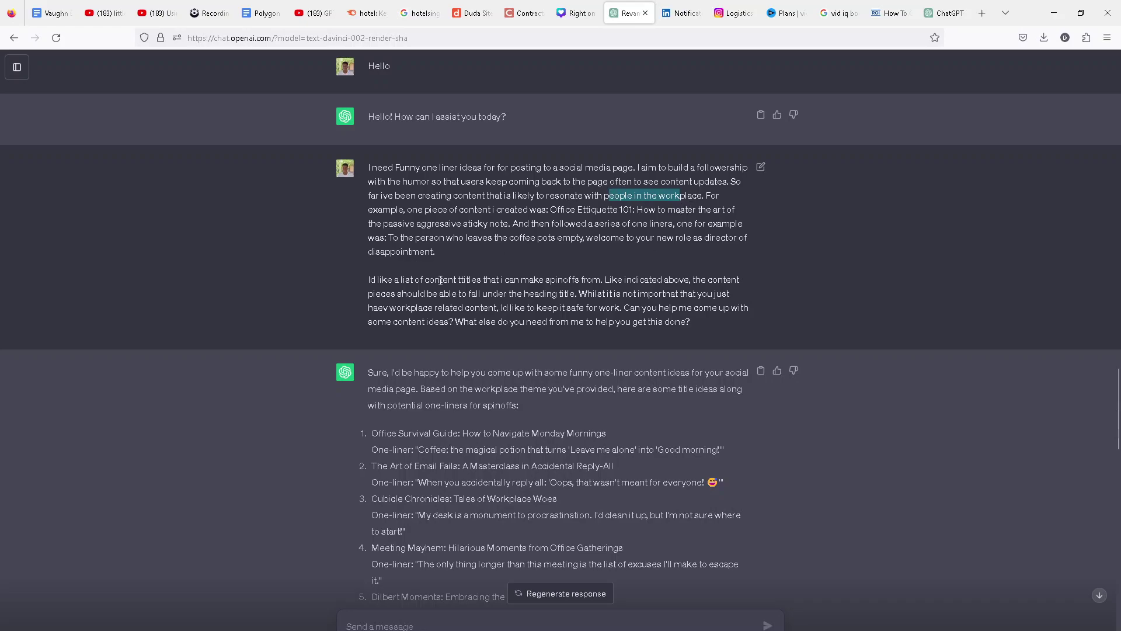
# Examine the prompt's request for content titles to make spinoffs from, comparing it with the example title and one-liner
pyautogui.moveTo(379, 280); pyautogui.dragTo(687, 284)
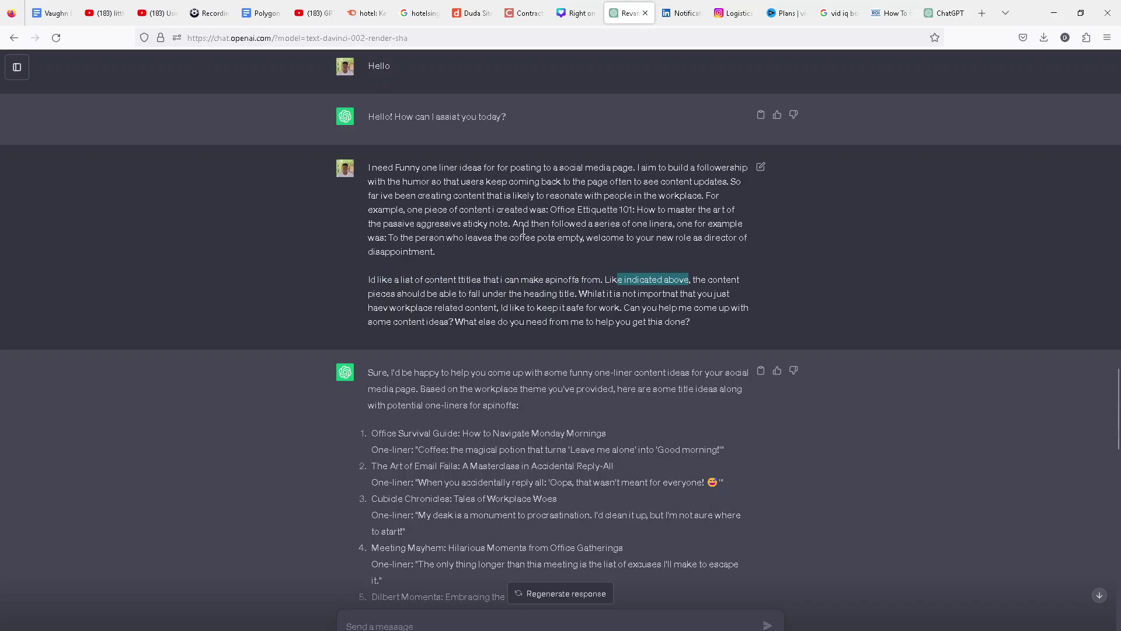
pyautogui.moveTo(550, 209); pyautogui.dragTo(510, 223)
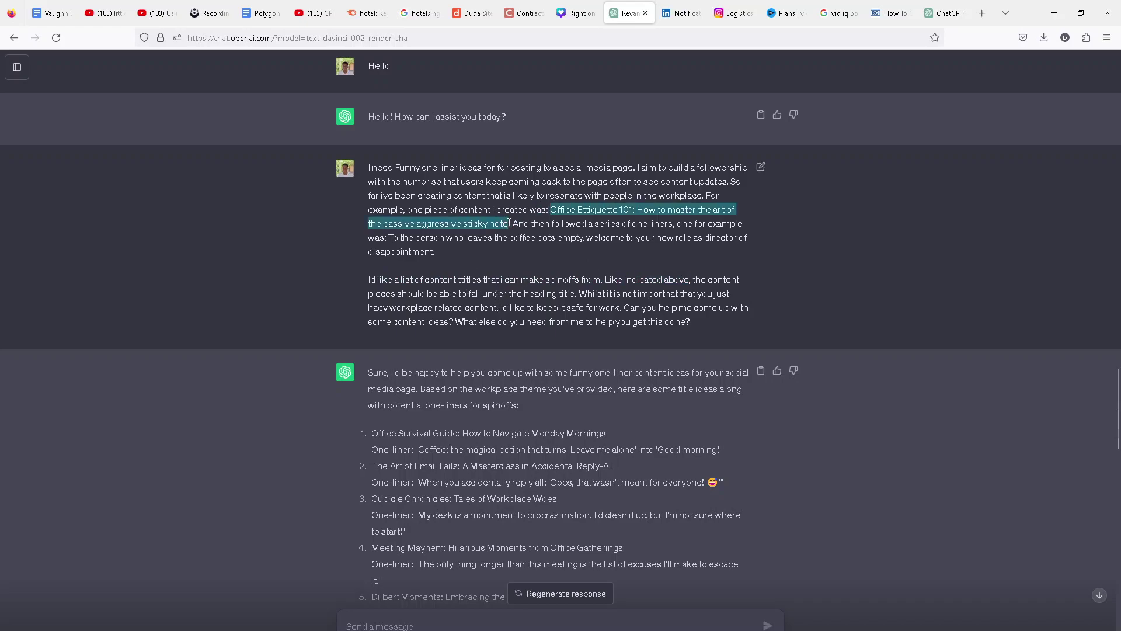
pyautogui.moveTo(492, 280); pyautogui.dragTo(591, 279)
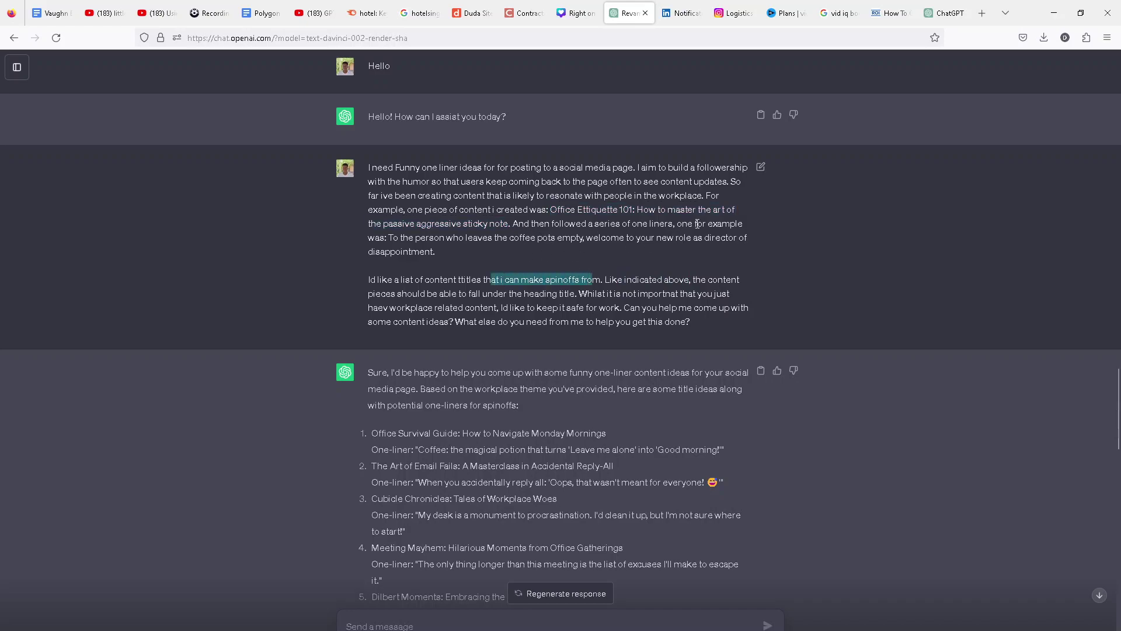
pyautogui.moveTo(695, 223); pyautogui.dragTo(486, 261)
pyautogui.click(486, 261)
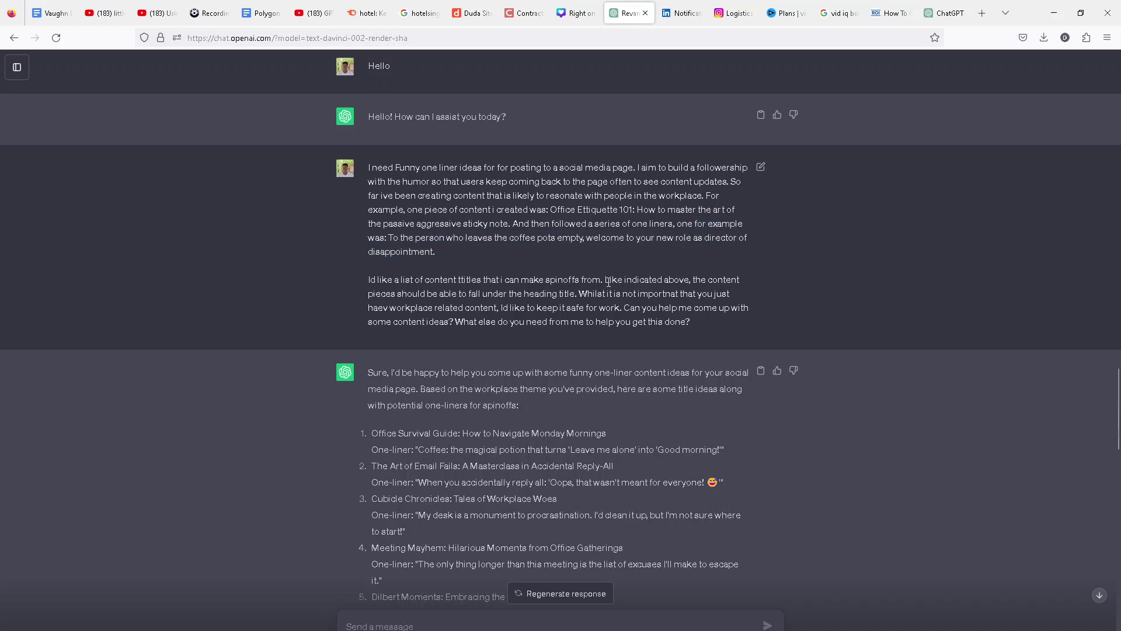
# Examine the prompt's requirement that content pieces fall under the heading title, as in the "Office Ettiquette 101" example
pyautogui.moveTo(617, 282); pyautogui.dragTo(701, 282)
pyautogui.click(700, 282)
pyautogui.moveTo(378, 296); pyautogui.dragTo(574, 295)
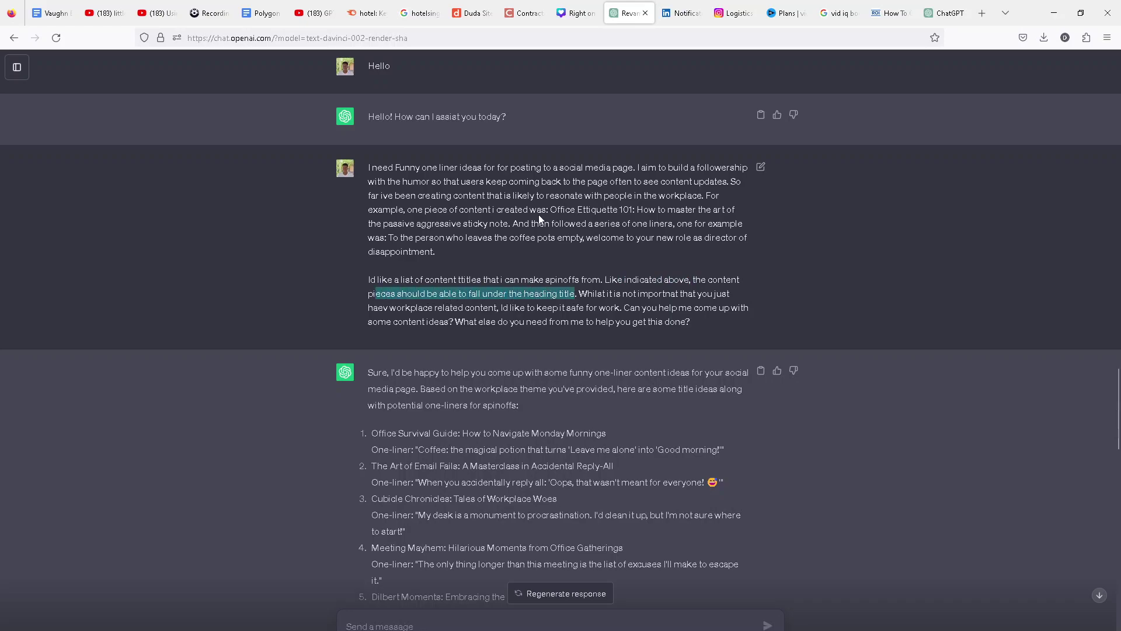
pyautogui.moveTo(552, 210); pyautogui.dragTo(626, 210)
# Examine the prompt's guidance on going beyond workplace-related content while keeping it safe for work
pyautogui.moveTo(590, 296); pyautogui.dragTo(714, 294)
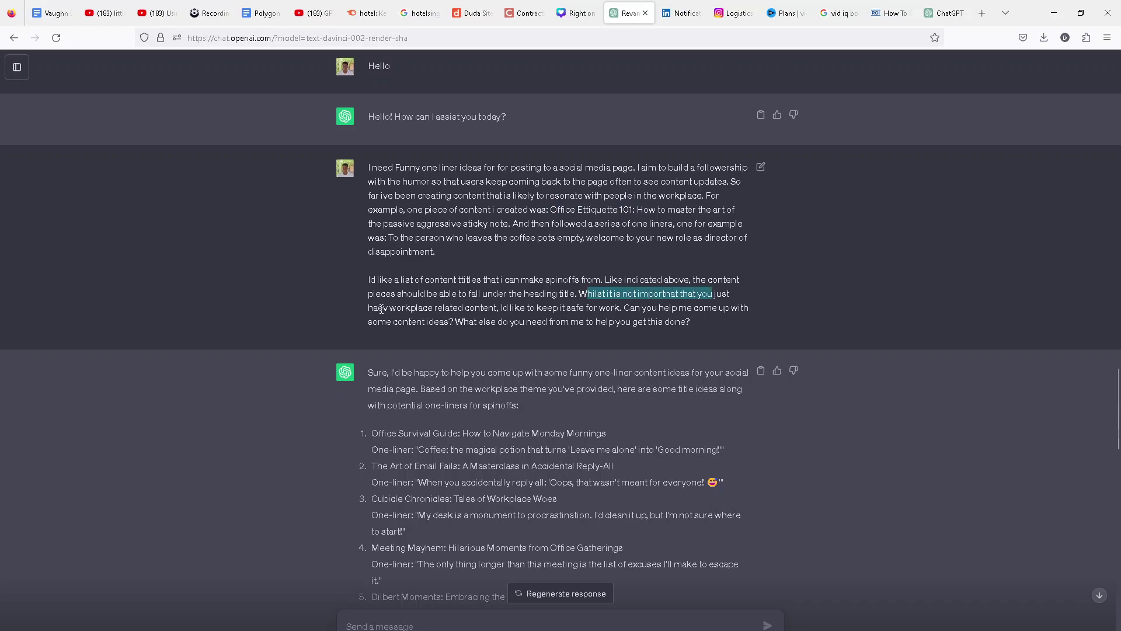
pyautogui.moveTo(397, 309); pyautogui.dragTo(634, 308)
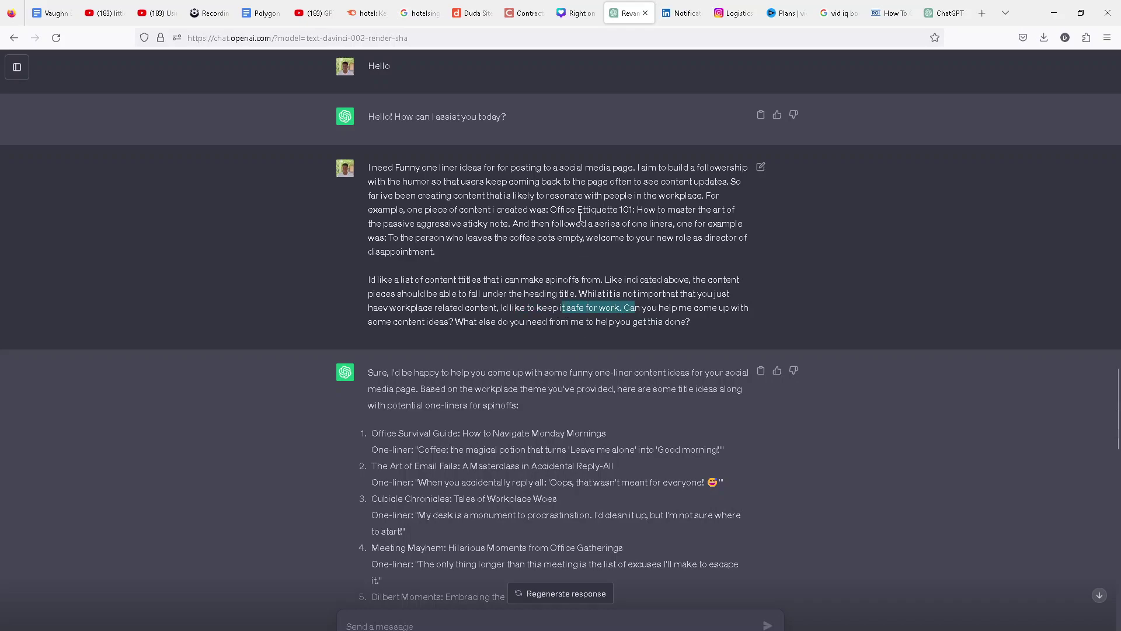
pyautogui.moveTo(634, 196); pyautogui.dragTo(682, 197)
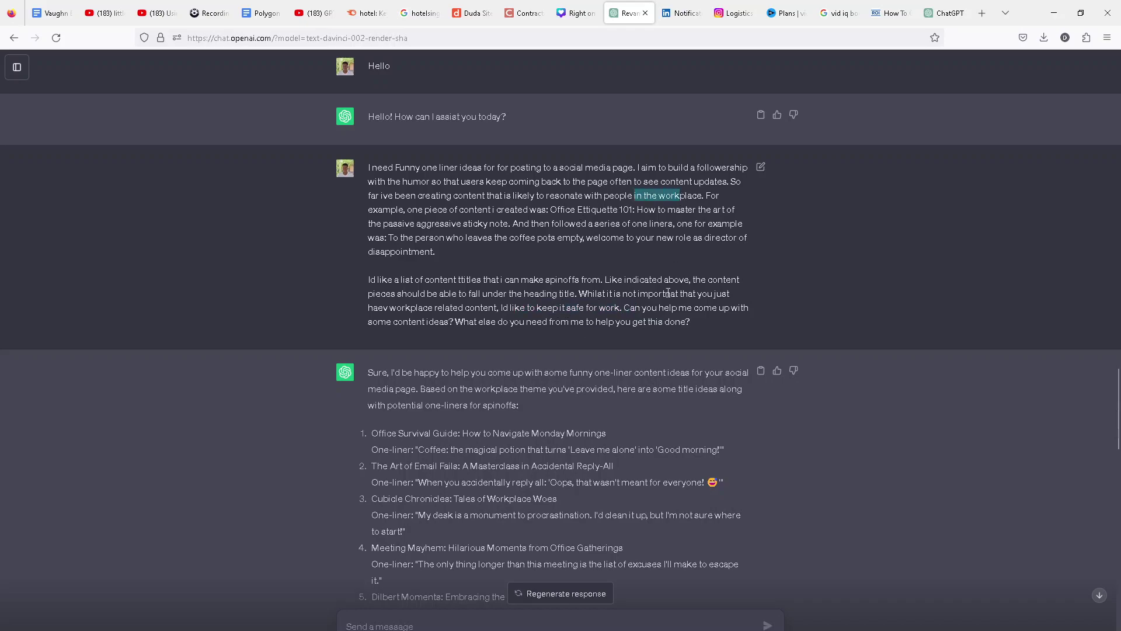
# Examine the prompt's closing request for content ideas and its question "What else do you need from me to help you get this done?"
pyautogui.moveTo(635, 308); pyautogui.dragTo(736, 309)
pyautogui.moveTo(379, 322); pyautogui.dragTo(691, 321)
pyautogui.scroll(-3, 691, 327)
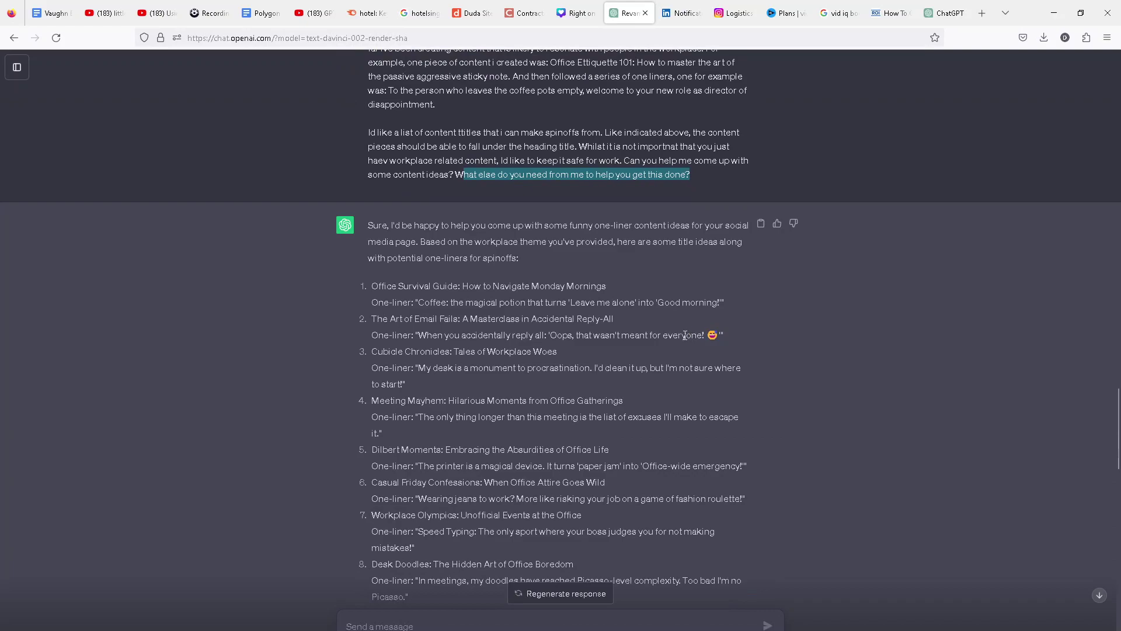
pyautogui.scroll(-2, 674, 302)
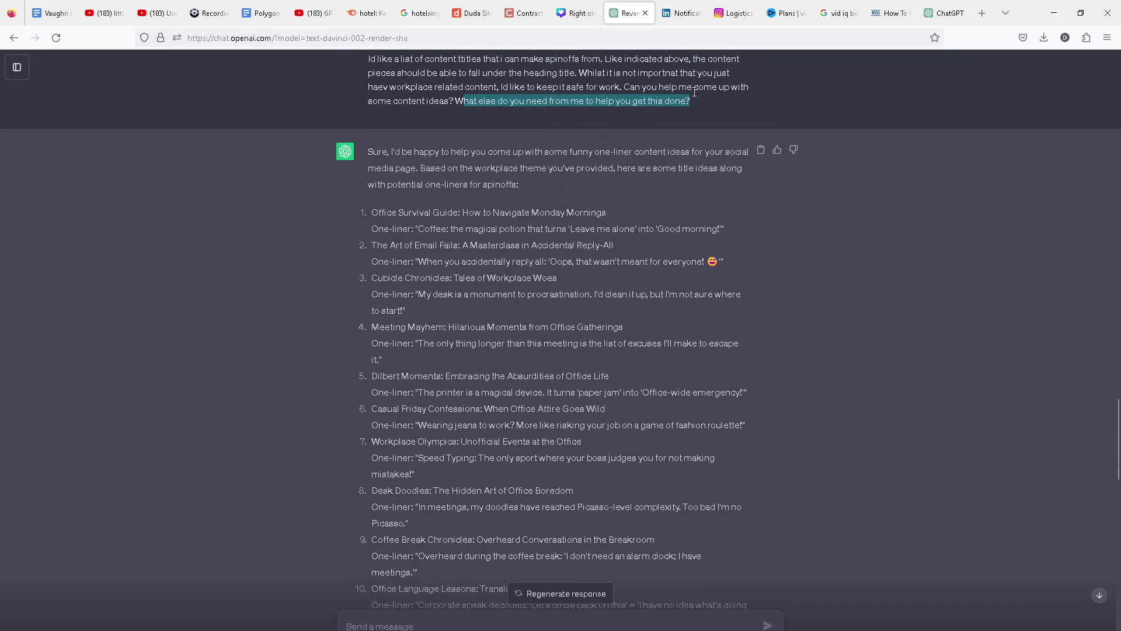
pyautogui.click(515, 99)
pyautogui.moveTo(455, 101); pyautogui.dragTo(700, 111)
pyautogui.scroll(3, 467, 158)
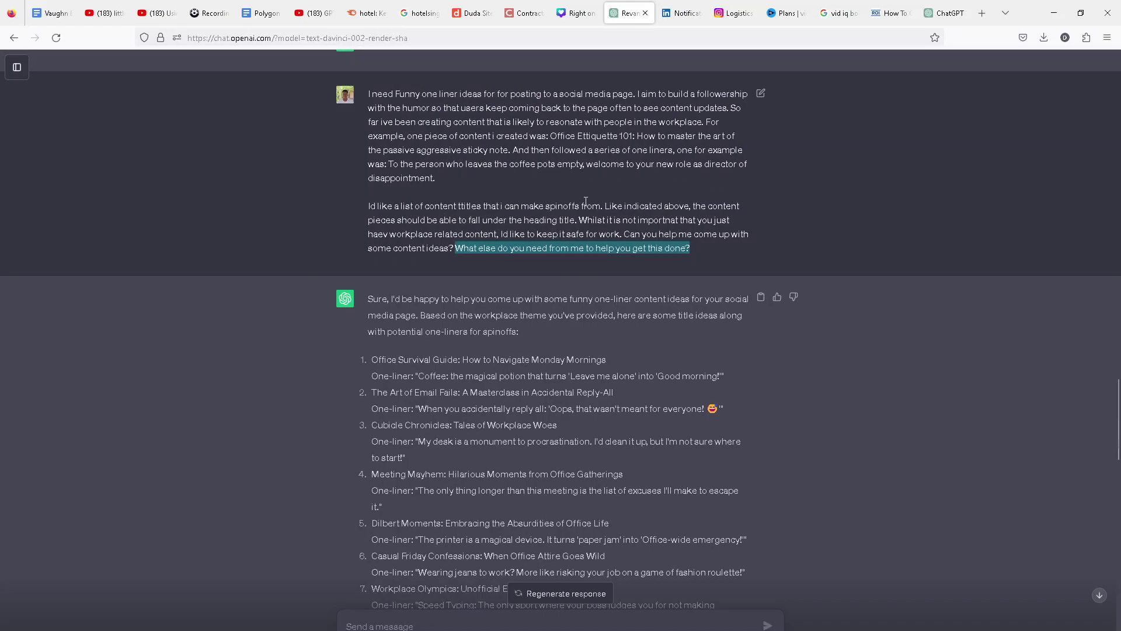
pyautogui.moveTo(450, 250); pyautogui.dragTo(698, 248)
pyautogui.moveTo(454, 251); pyautogui.dragTo(682, 252)
pyautogui.click(653, 251)
pyautogui.moveTo(455, 250); pyautogui.dragTo(697, 255)
pyautogui.scroll(-2, 610, 277)
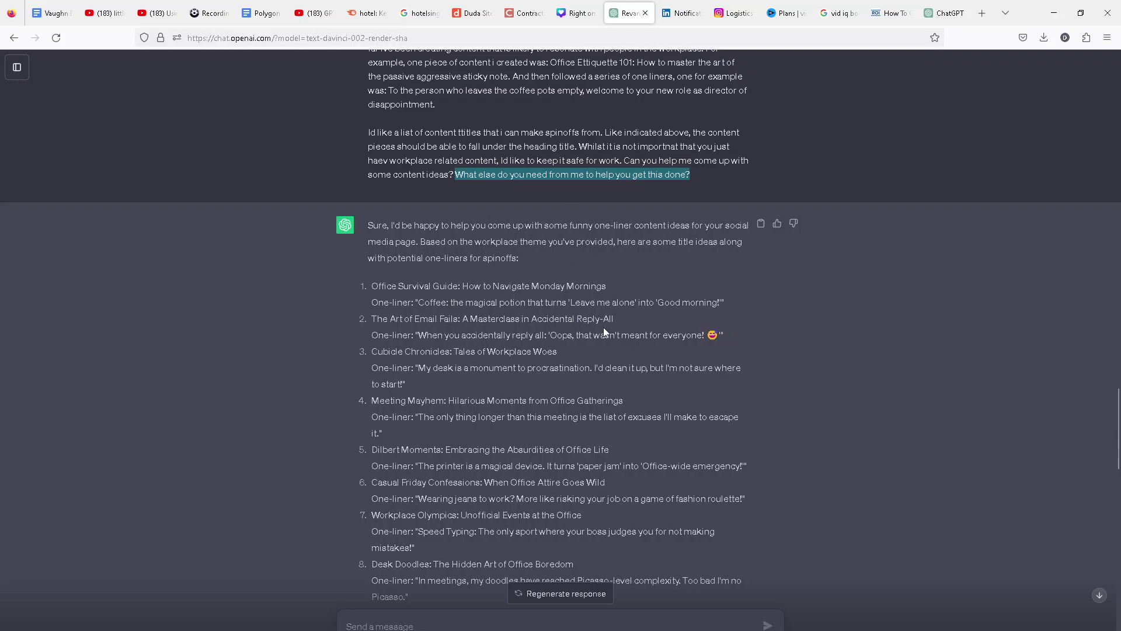
# Read the opening paragraph of ChatGPT's reply introducing the title ideas and potential one-liners for spinoffs
pyautogui.click(452, 625)
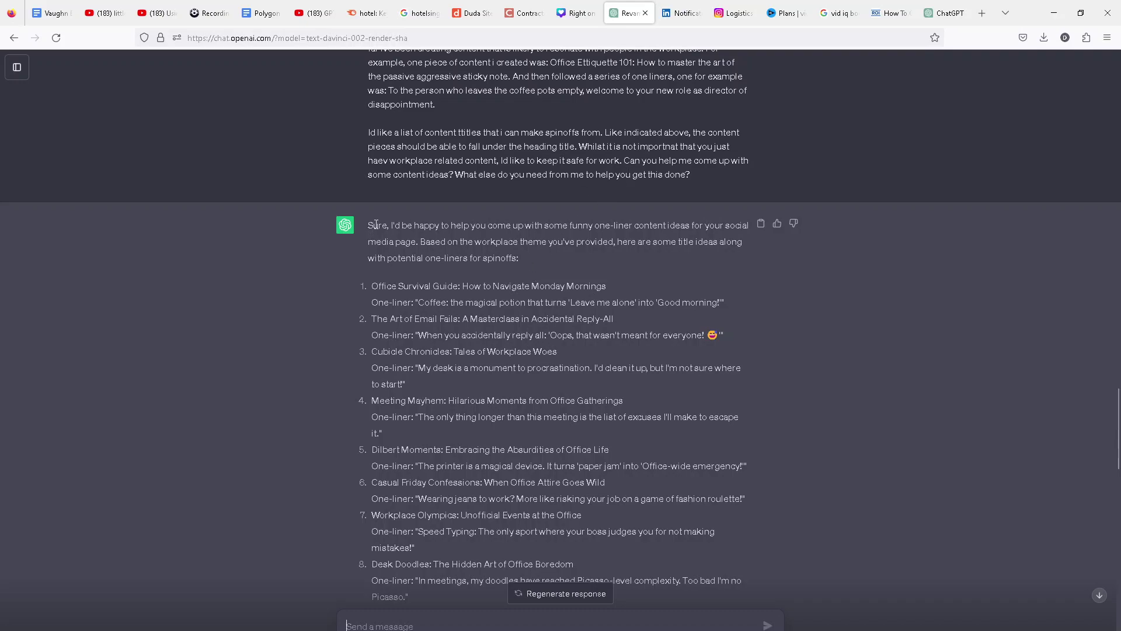
pyautogui.moveTo(376, 228); pyautogui.dragTo(778, 237)
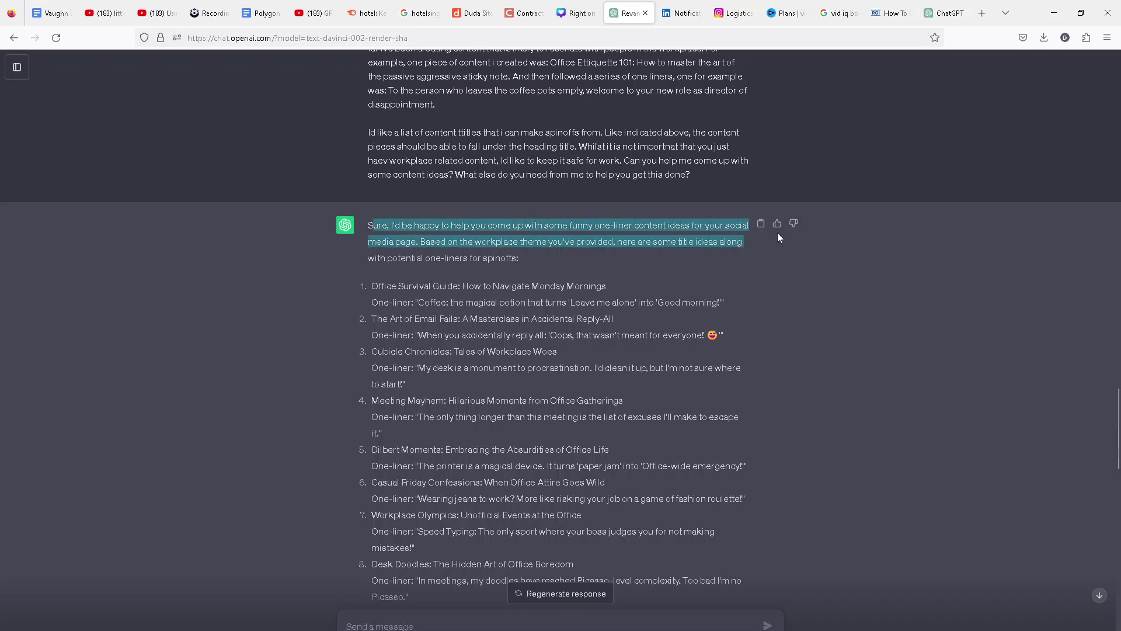
pyautogui.click(708, 240)
pyautogui.moveTo(435, 241); pyautogui.dragTo(641, 241)
pyautogui.moveTo(662, 241); pyautogui.dragTo(743, 242)
pyautogui.moveTo(378, 259); pyautogui.dragTo(524, 266)
pyautogui.scroll(-3, 411, 282)
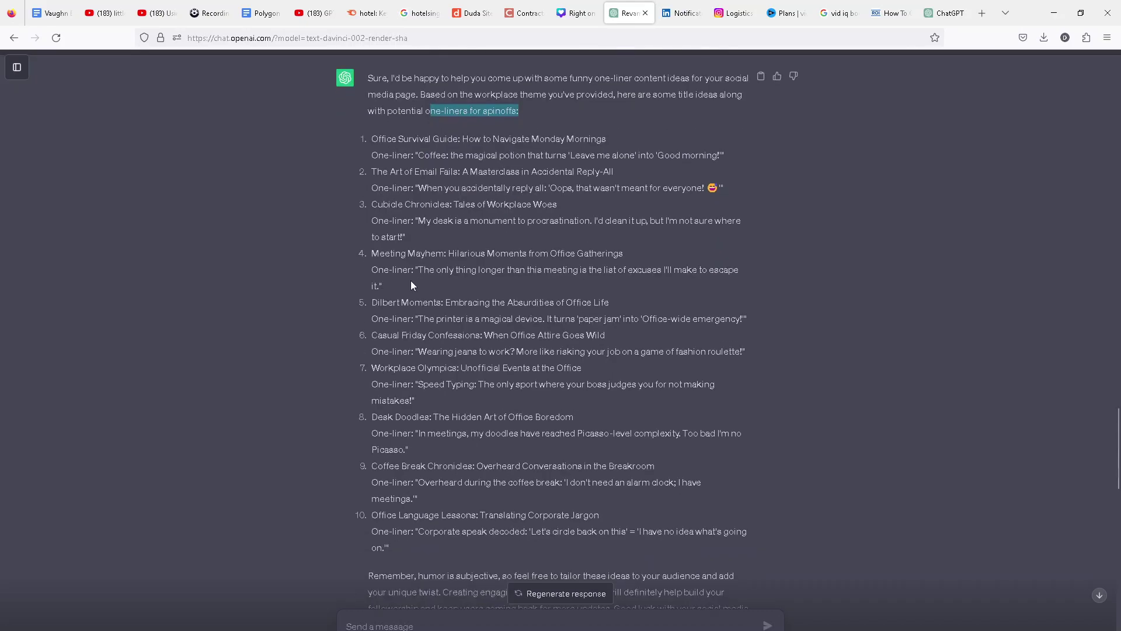
# Look over the numbered list of workplace title ideas and one-liners in ChatGPT's reply
pyautogui.moveTo(387, 140); pyautogui.dragTo(508, 480)
pyautogui.click(508, 480)
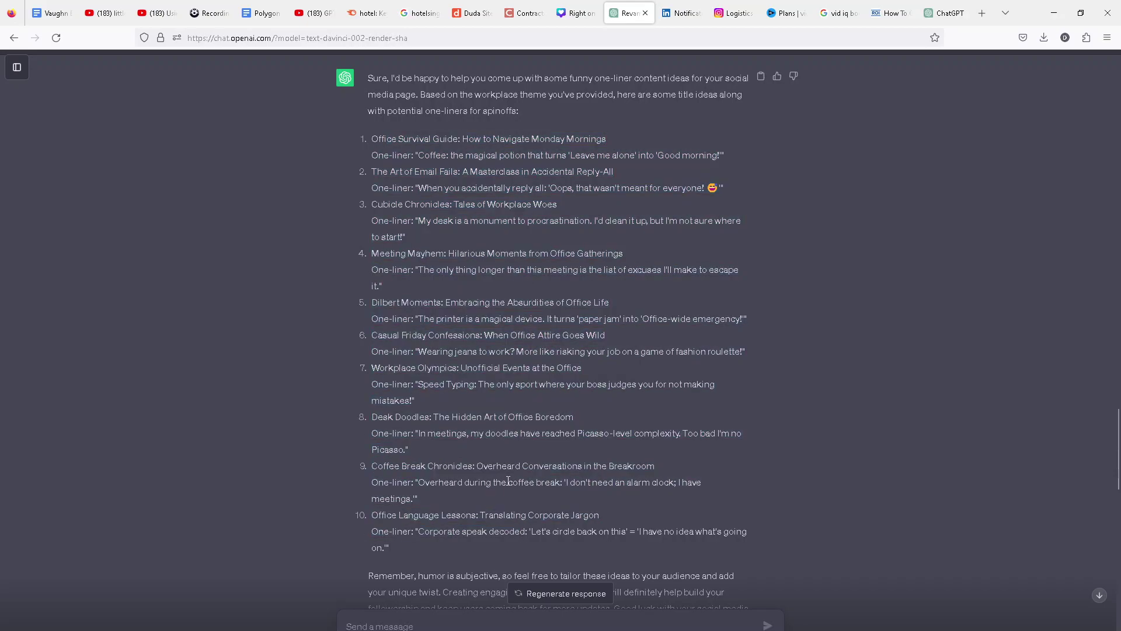
pyautogui.scroll(3, 397, 181)
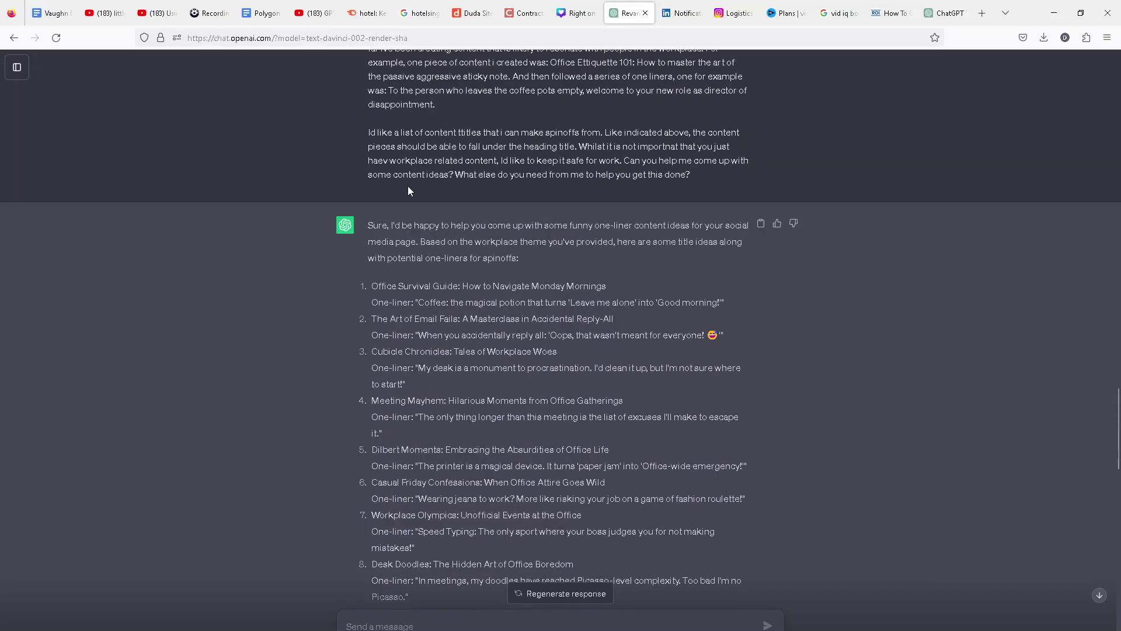
# Examine the "Workplace Olympics" idea and its one-liner, and compare it with the "Office Olympics" post on the Instagram profile
pyautogui.scroll(-4, 413, 282)
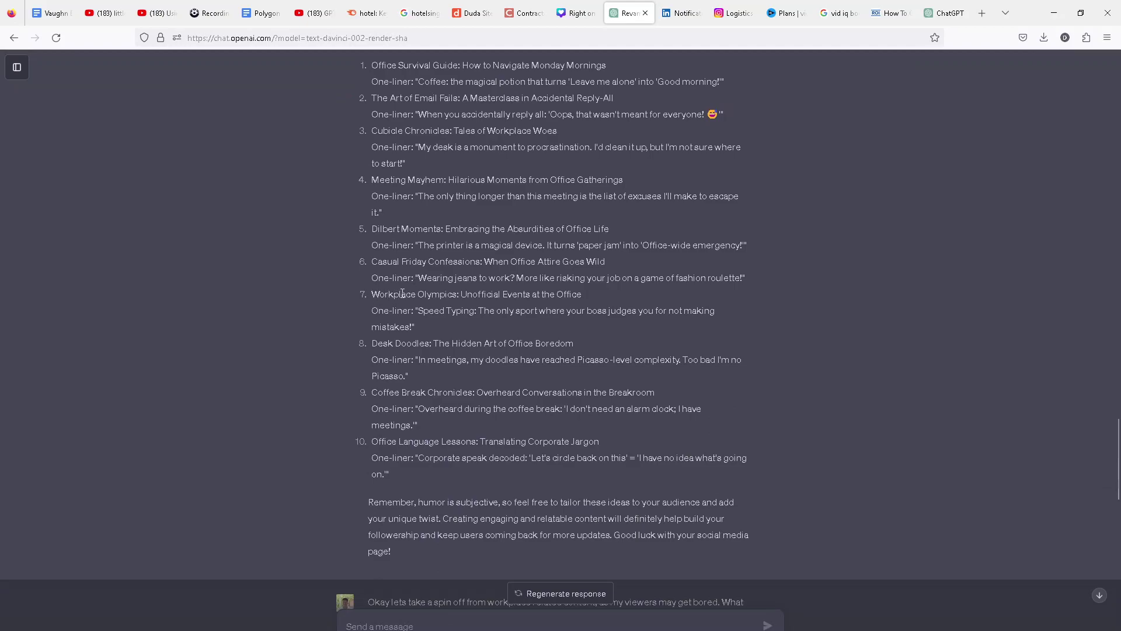
pyautogui.moveTo(379, 292); pyautogui.dragTo(590, 299)
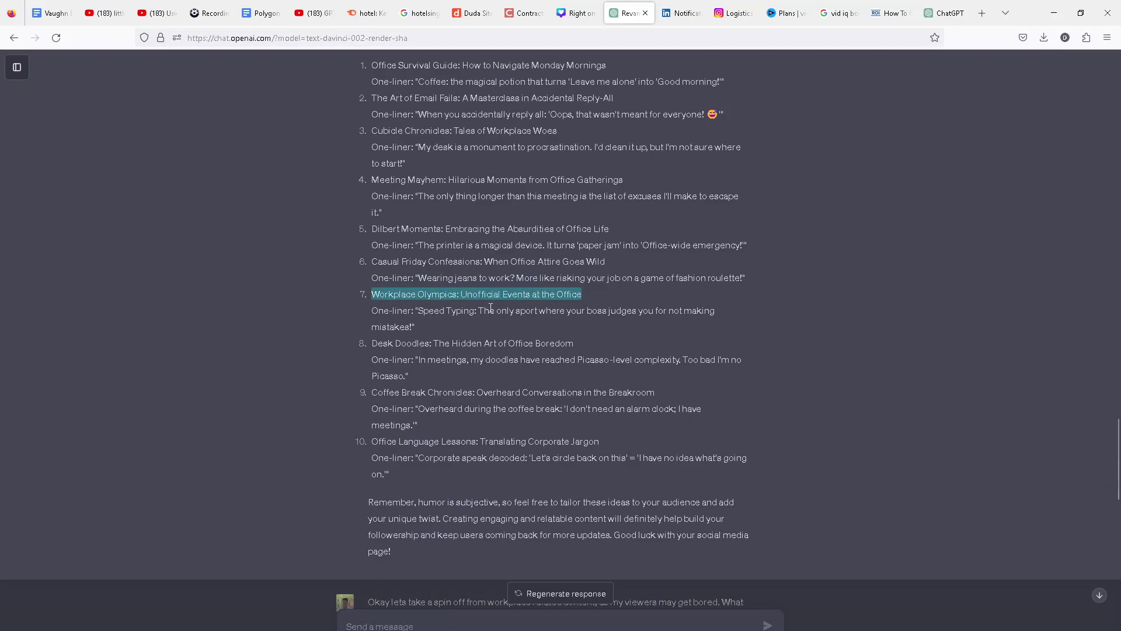
pyautogui.moveTo(378, 312); pyautogui.dragTo(496, 326)
pyautogui.click(496, 326)
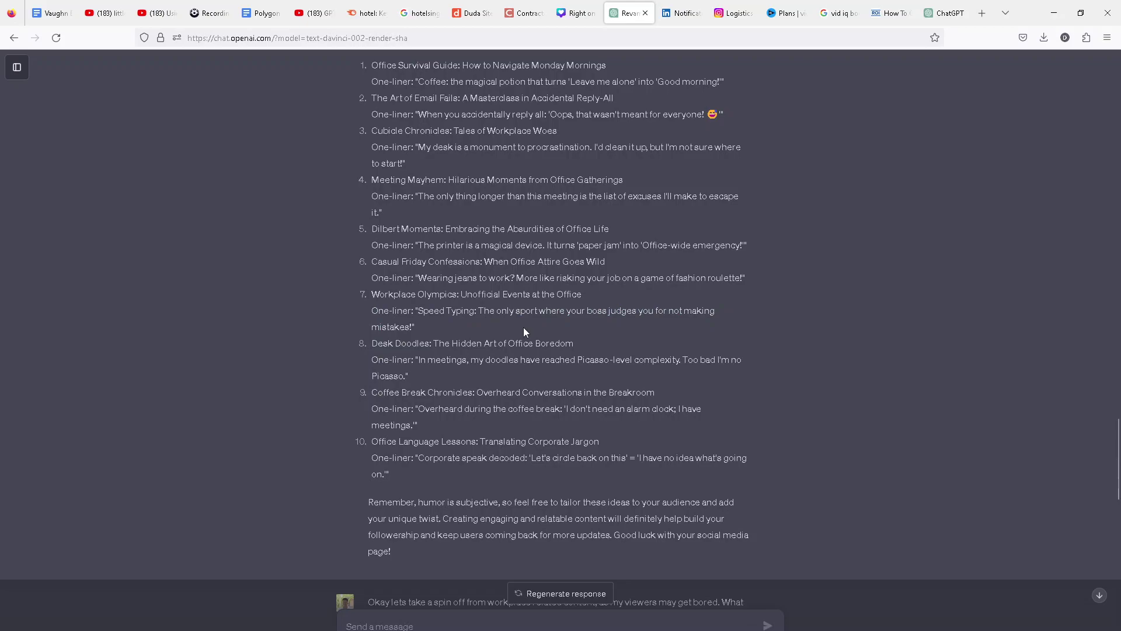
pyautogui.click(734, 14)
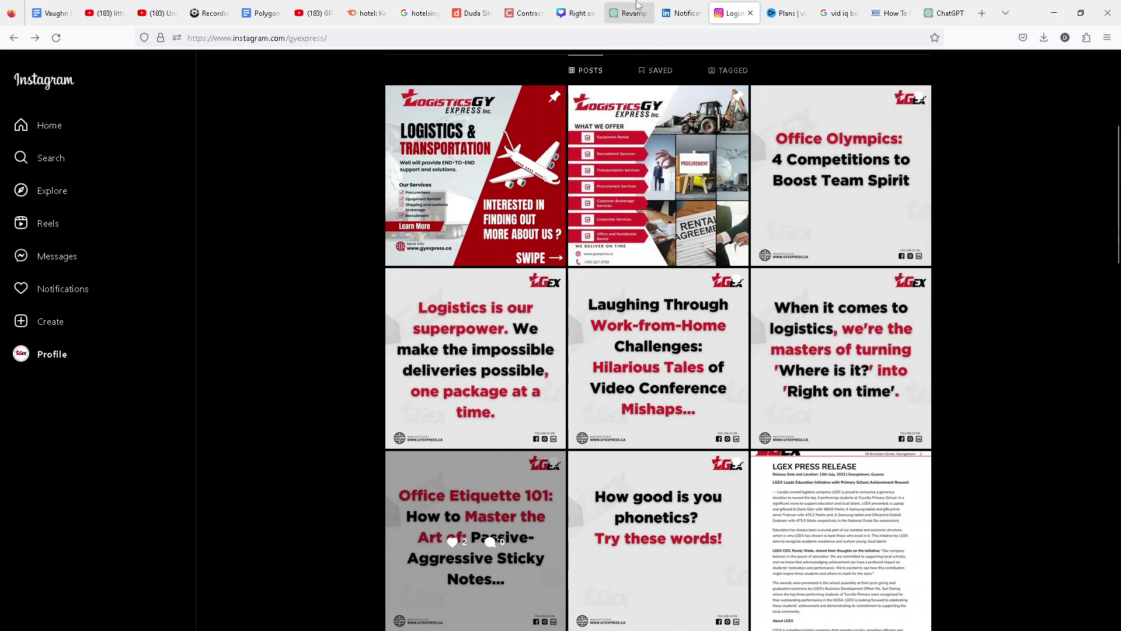
pyautogui.click(637, 5)
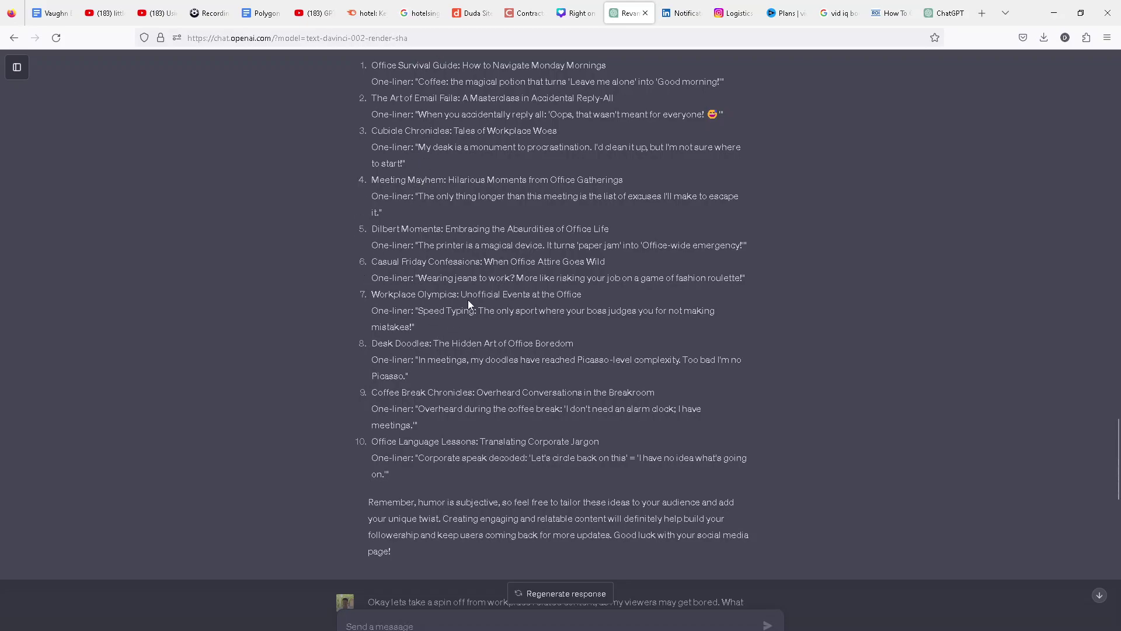
# Examine the "Casual Friday Confessions" idea and move on to the follow-up prompt asking for novel content beyond the workplace
pyautogui.scroll(1, 459, 293)
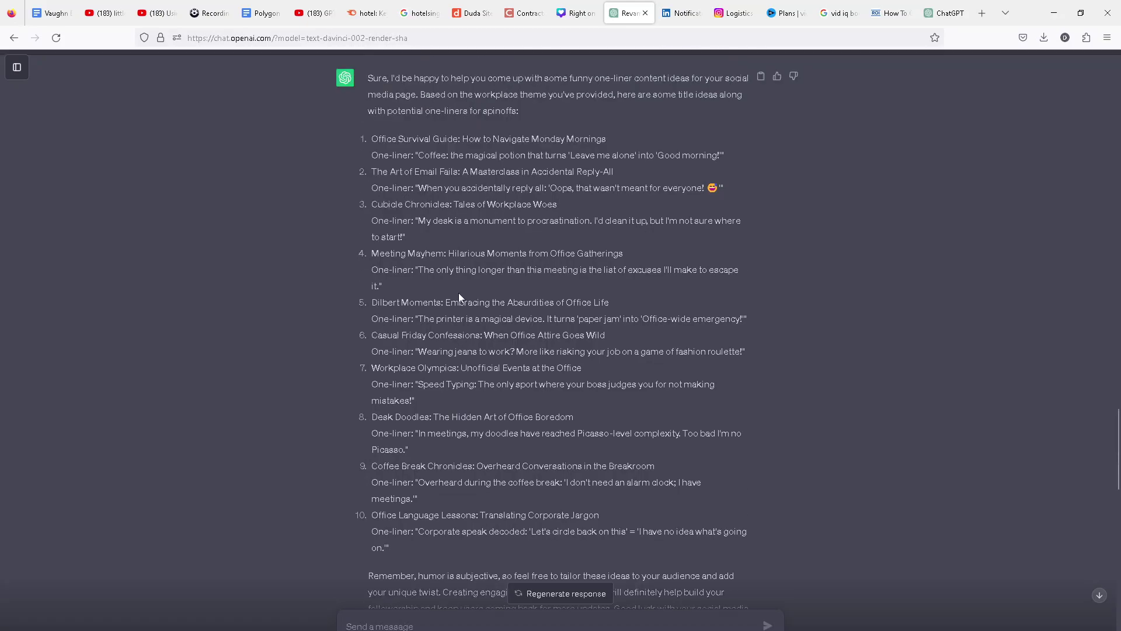
pyautogui.scroll(-1, 459, 293)
pyautogui.moveTo(378, 261); pyautogui.dragTo(531, 259)
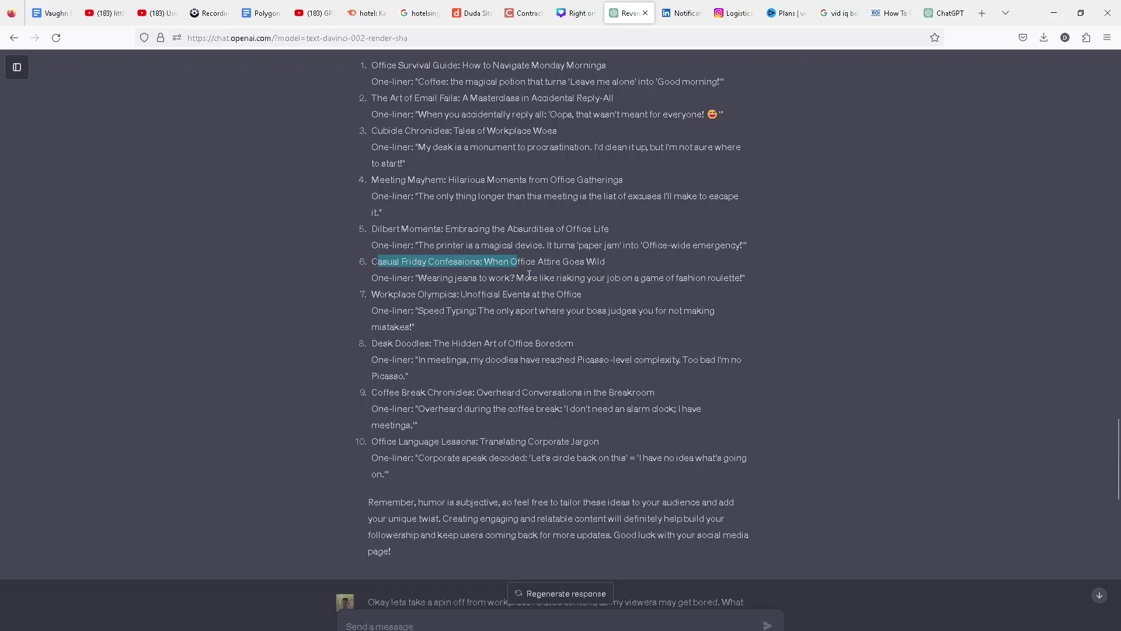
pyautogui.scroll(-3, 505, 290)
pyautogui.scroll(-3, 500, 269)
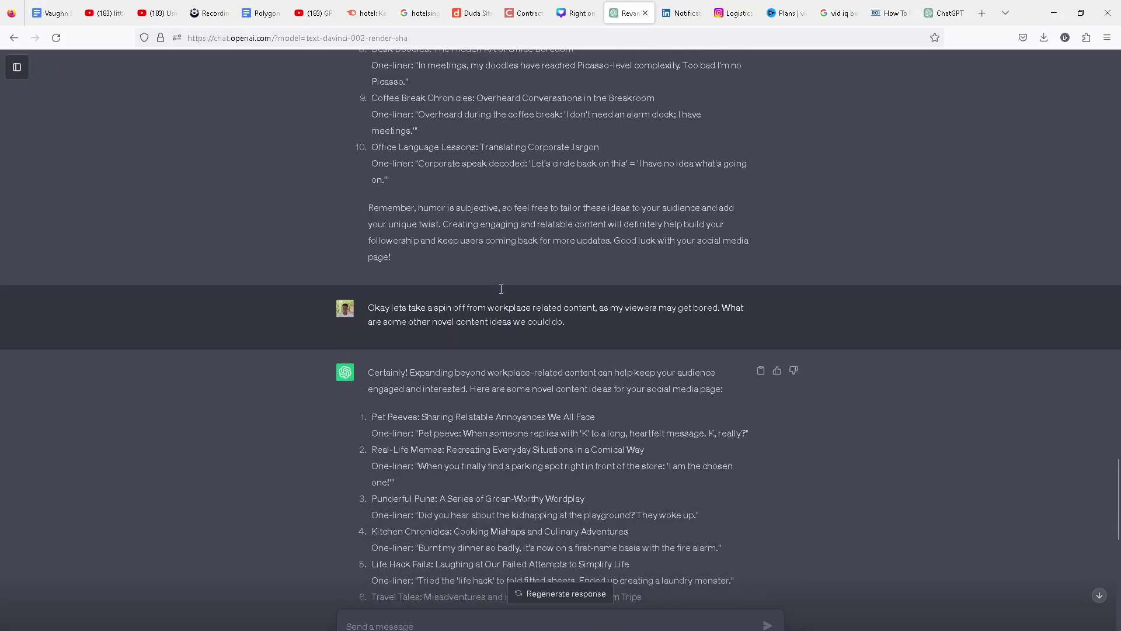
# Read the closing advice under the workplace ideas about tailoring the humor and creating engaging, relatable content
pyautogui.moveTo(379, 208); pyautogui.dragTo(695, 210)
pyautogui.moveTo(453, 224); pyautogui.dragTo(500, 225)
pyautogui.scroll(-2, 353, 252)
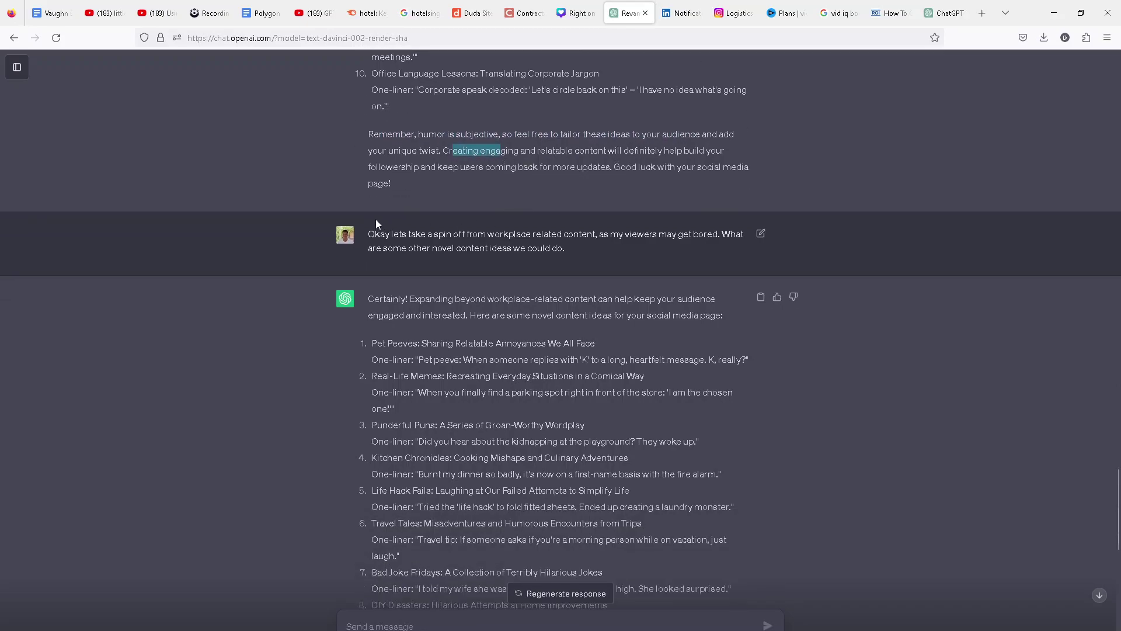
pyautogui.scroll(2, 481, 258)
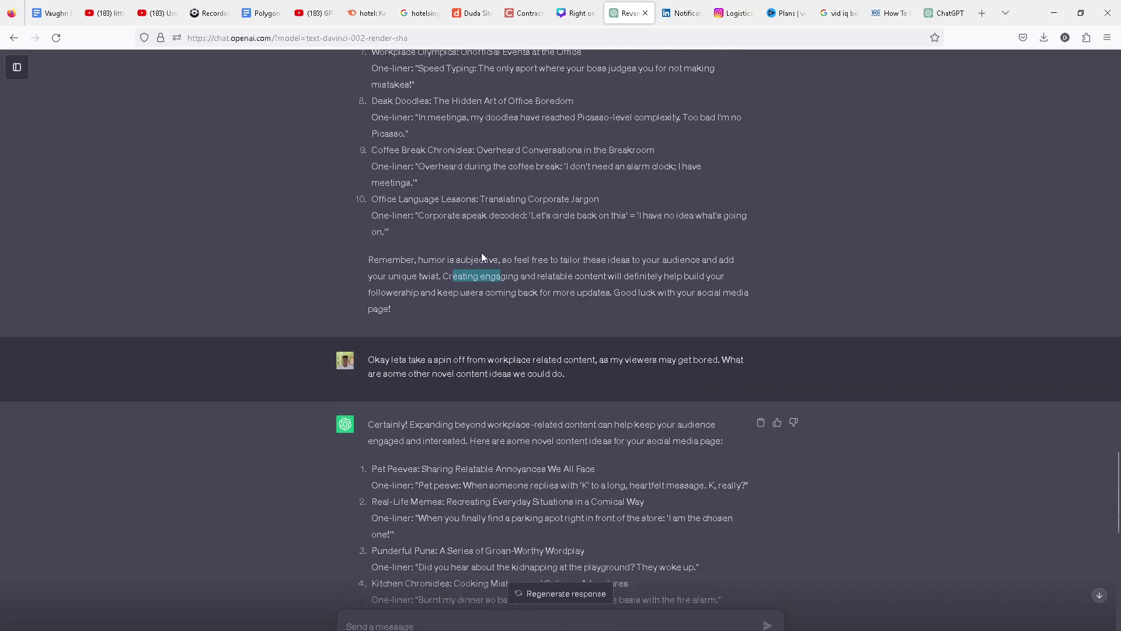
pyautogui.scroll(-2, 481, 258)
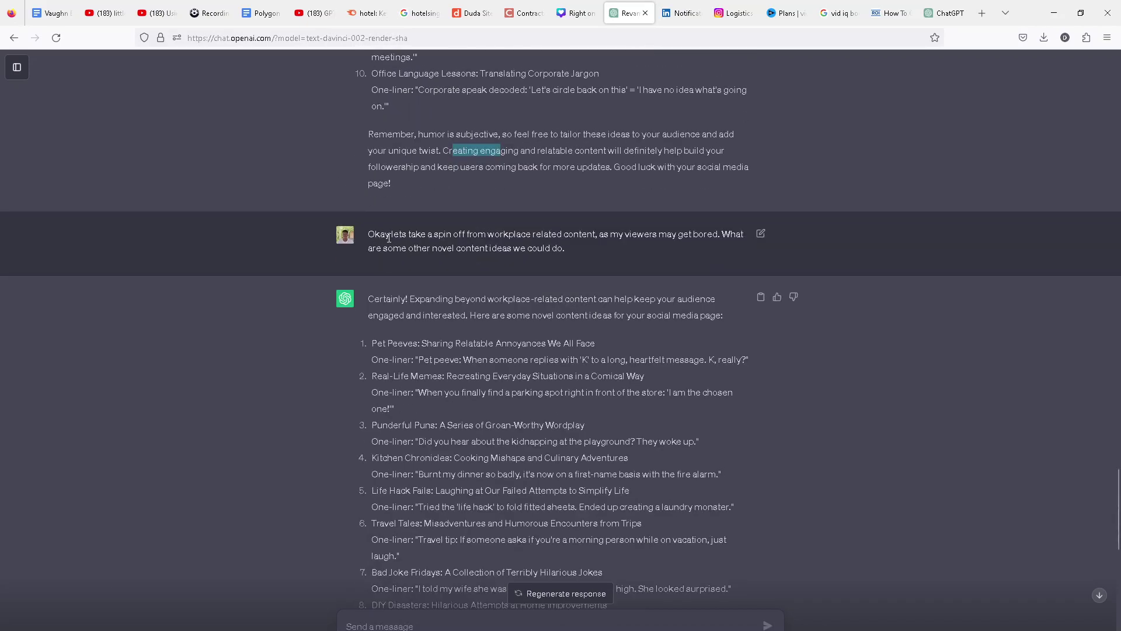
# Read the follow-up prompt asking for novel content ideas beyond workplace-related content because viewers may get bored
pyautogui.moveTo(487, 234); pyautogui.dragTo(552, 234)
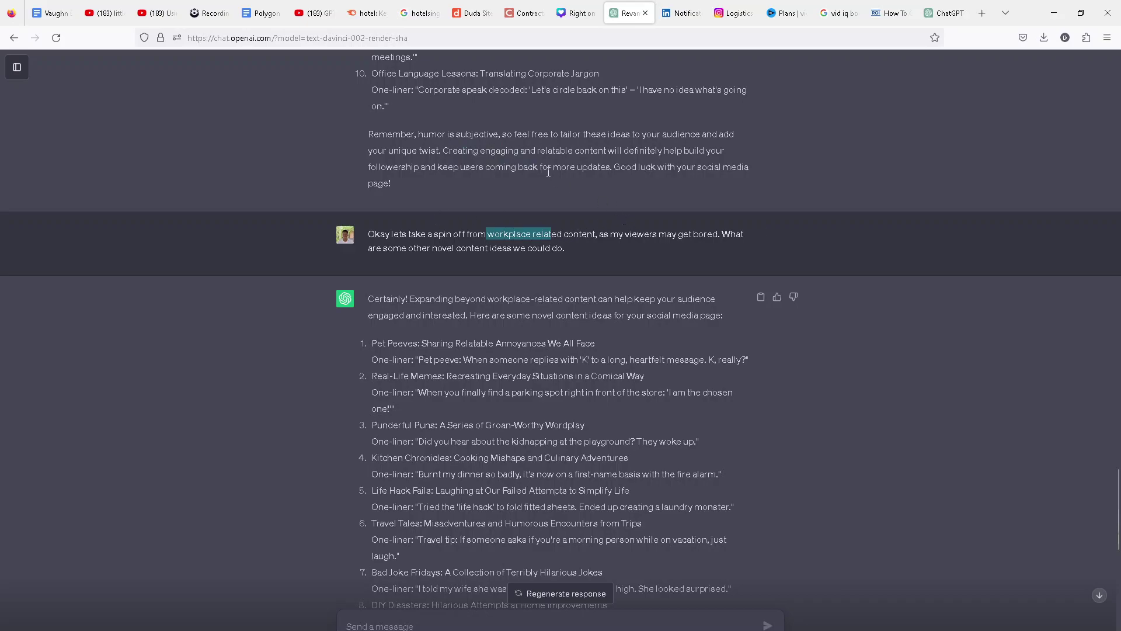
pyautogui.moveTo(375, 234); pyautogui.dragTo(720, 237)
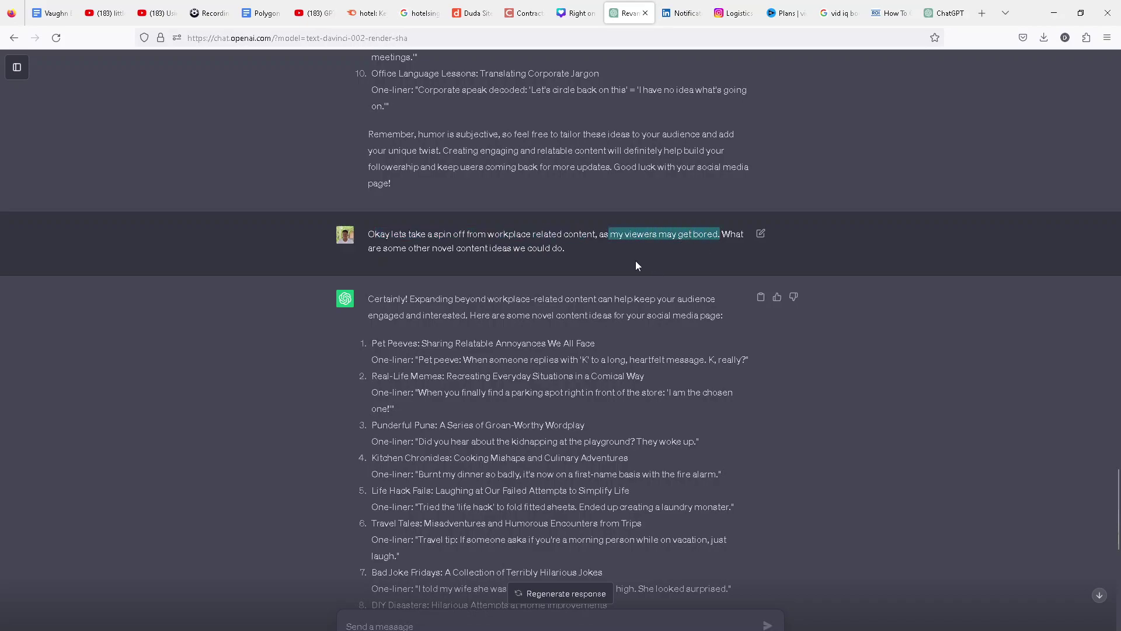
pyautogui.moveTo(388, 247); pyautogui.dragTo(565, 251)
# Read the introduction of ChatGPT's reply on expanding beyond workplace-related content, and check it against the prompt above
pyautogui.scroll(-3, 559, 276)
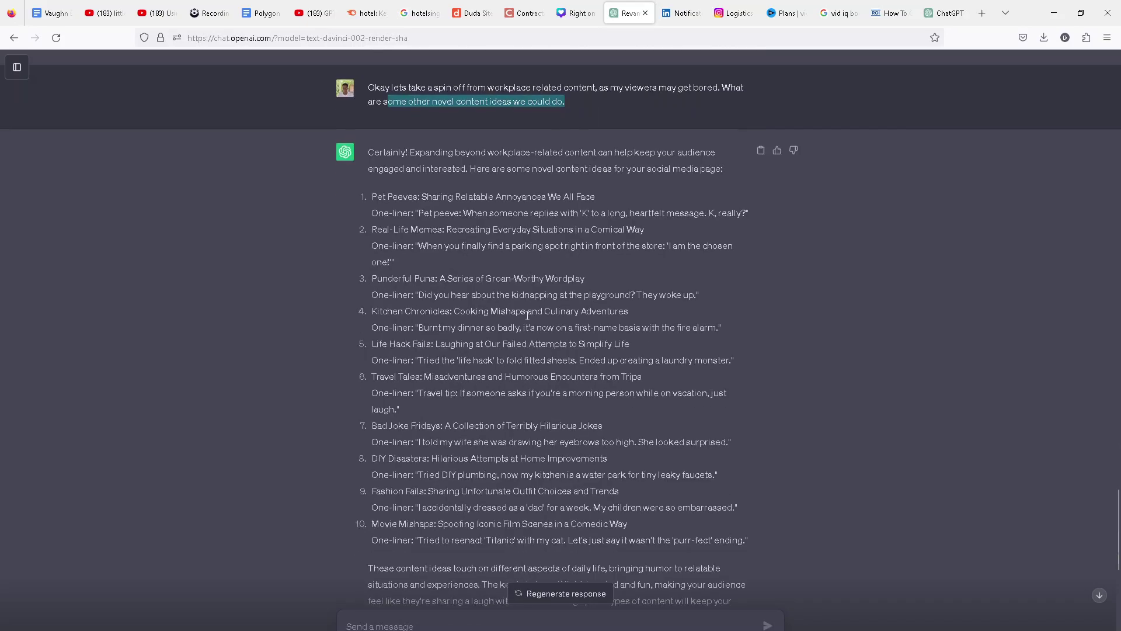
pyautogui.moveTo(424, 152); pyautogui.dragTo(712, 153)
pyautogui.doubleClick(413, 168)
pyautogui.moveTo(474, 169); pyautogui.dragTo(719, 173)
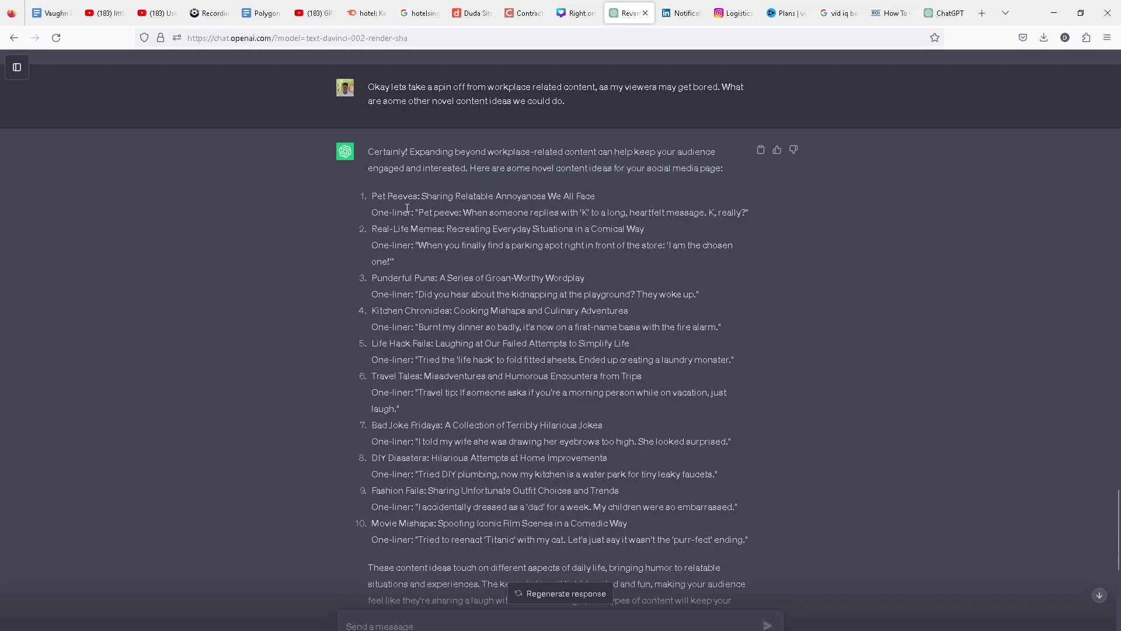
pyautogui.scroll(2, 408, 202)
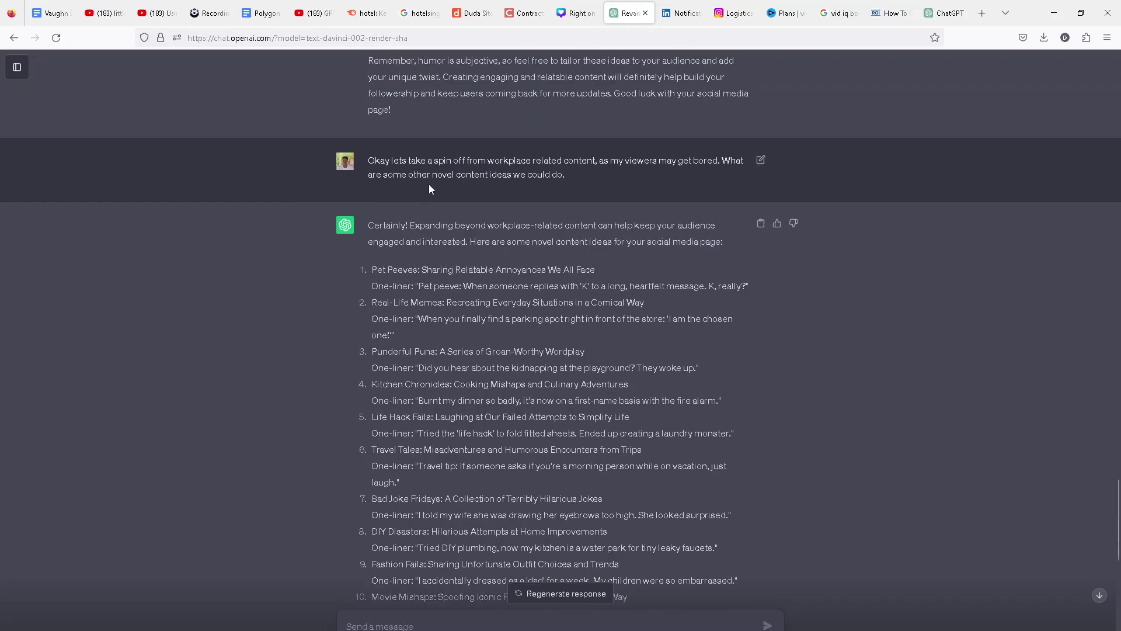
pyautogui.scroll(-2, 400, 127)
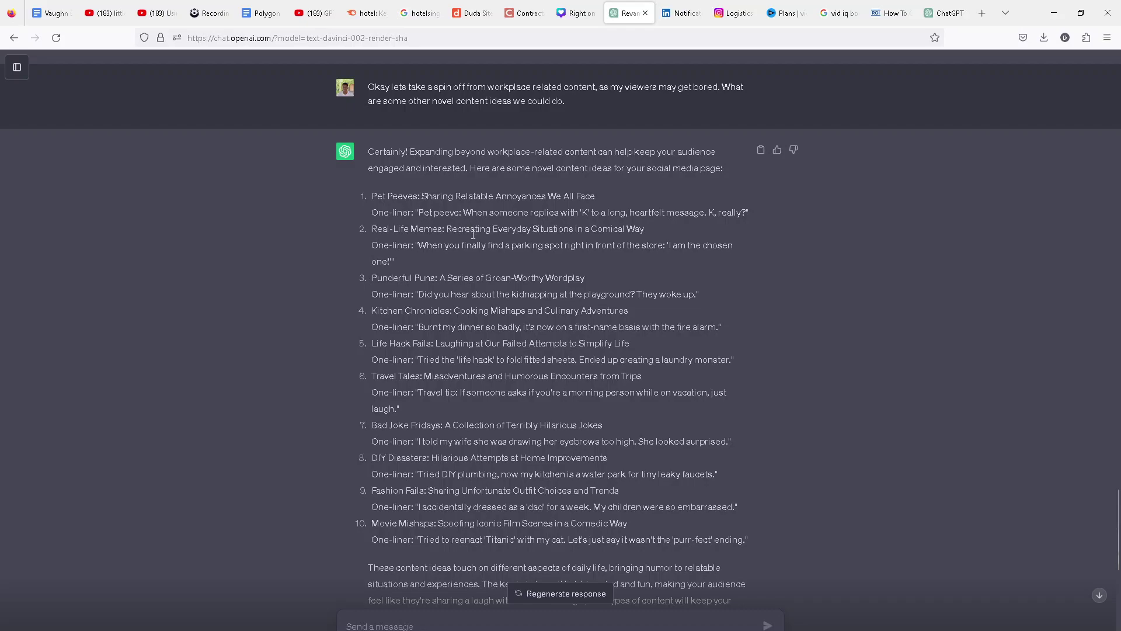
# Examine the first idea, "Pet Peeves: Sharing Relatable Annoyances We All Face", and its one-liner
pyautogui.moveTo(371, 199); pyautogui.dragTo(595, 200)
pyautogui.click(419, 222)
pyautogui.moveTo(372, 199); pyautogui.dragTo(578, 200)
pyautogui.click(421, 209)
pyautogui.moveTo(372, 197); pyautogui.dragTo(419, 196)
pyautogui.moveTo(377, 212); pyautogui.dragTo(451, 294)
pyautogui.click(407, 295)
pyautogui.moveTo(415, 212); pyautogui.dragTo(534, 211)
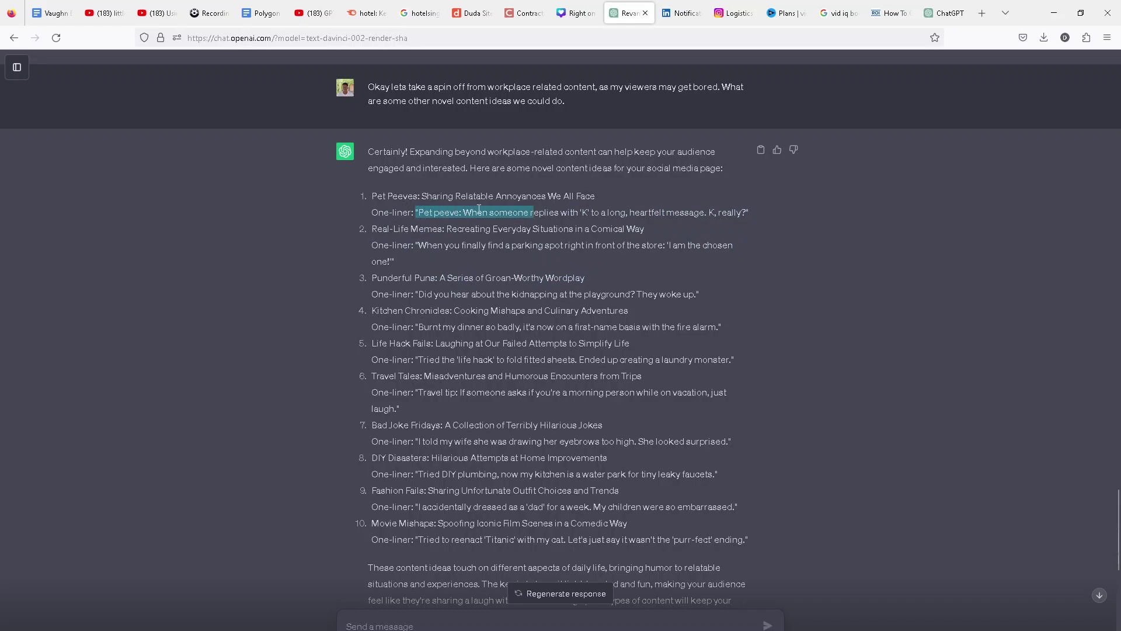
pyautogui.click(420, 213)
pyautogui.moveTo(385, 196); pyautogui.dragTo(403, 268)
pyautogui.moveTo(420, 309); pyautogui.dragTo(739, 360)
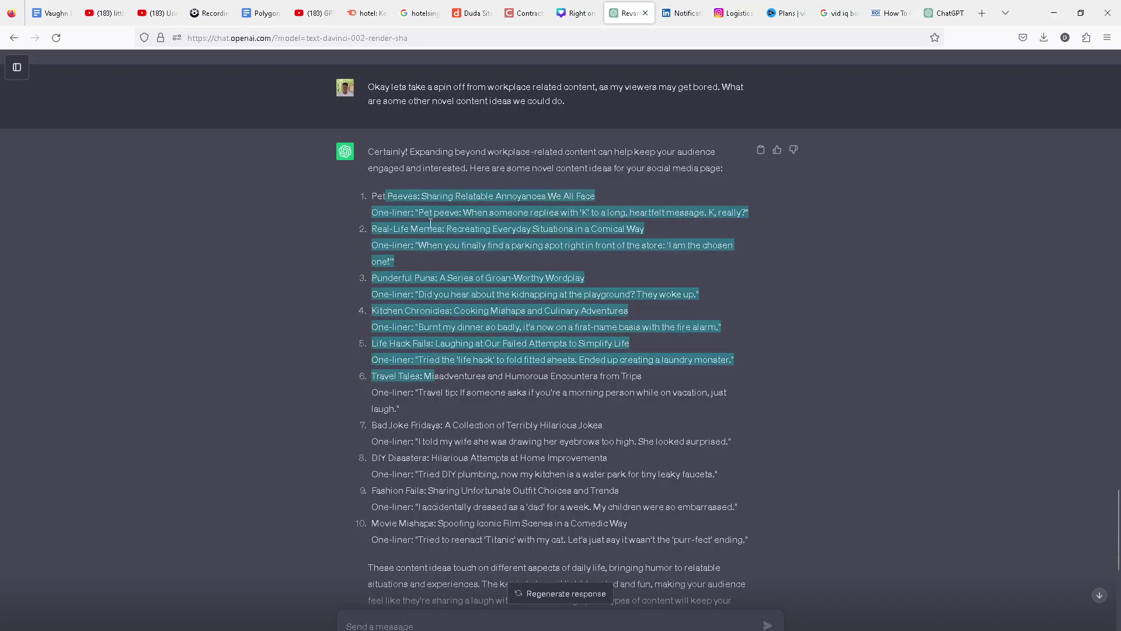
pyautogui.click(420, 213)
pyautogui.moveTo(418, 212); pyautogui.dragTo(689, 212)
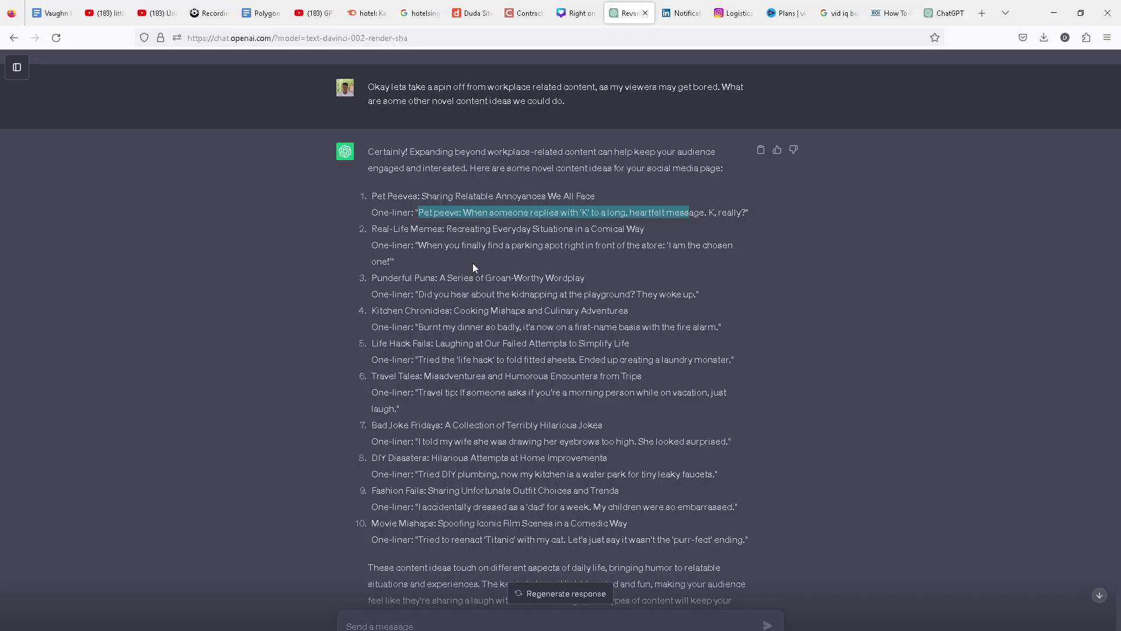
# Switch to the Instagram profile, open the "Laughing Through Work-from-Home Challenges" post and page through its one-liner slides
pyautogui.click(732, 12)
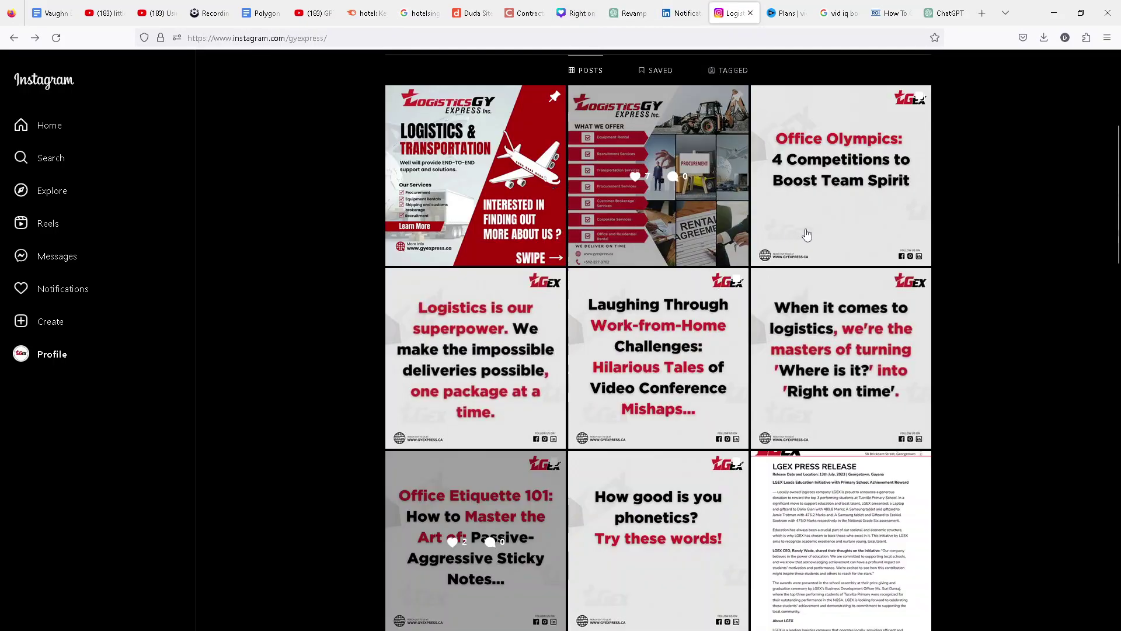
pyautogui.click(733, 357)
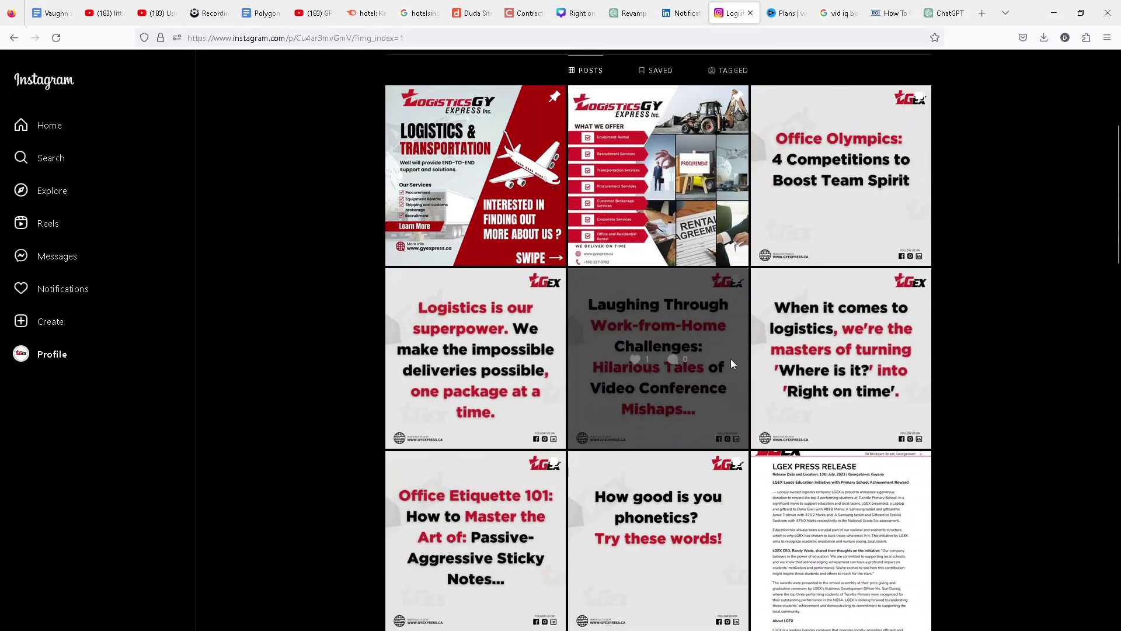
pyautogui.click(699, 363)
pyautogui.click(699, 363)
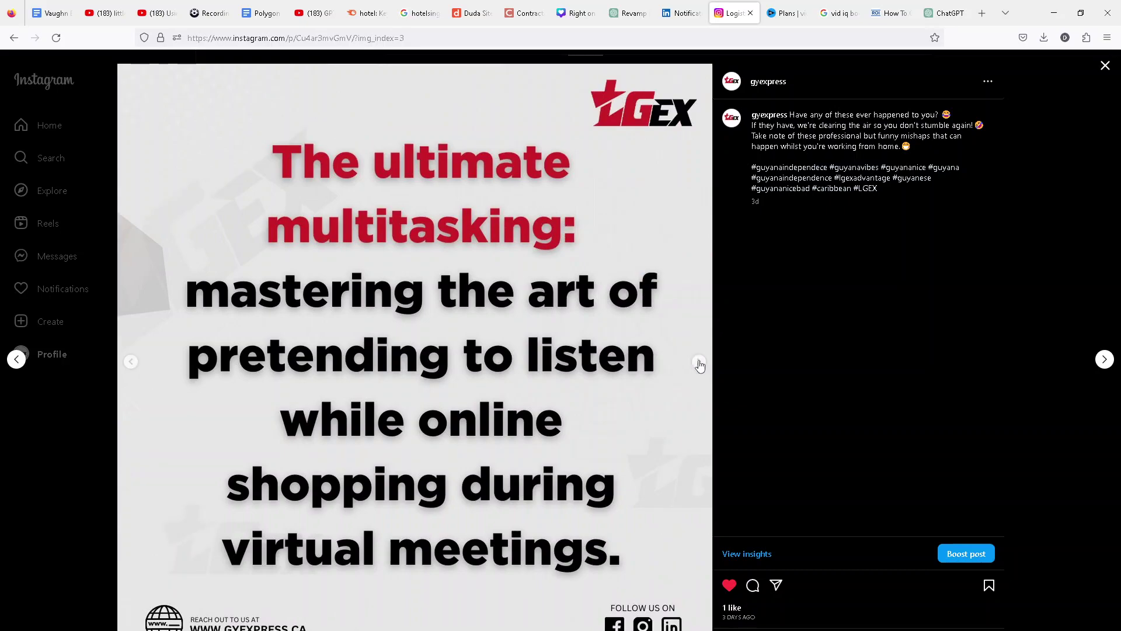
pyautogui.click(699, 363)
pyautogui.click(699, 363)
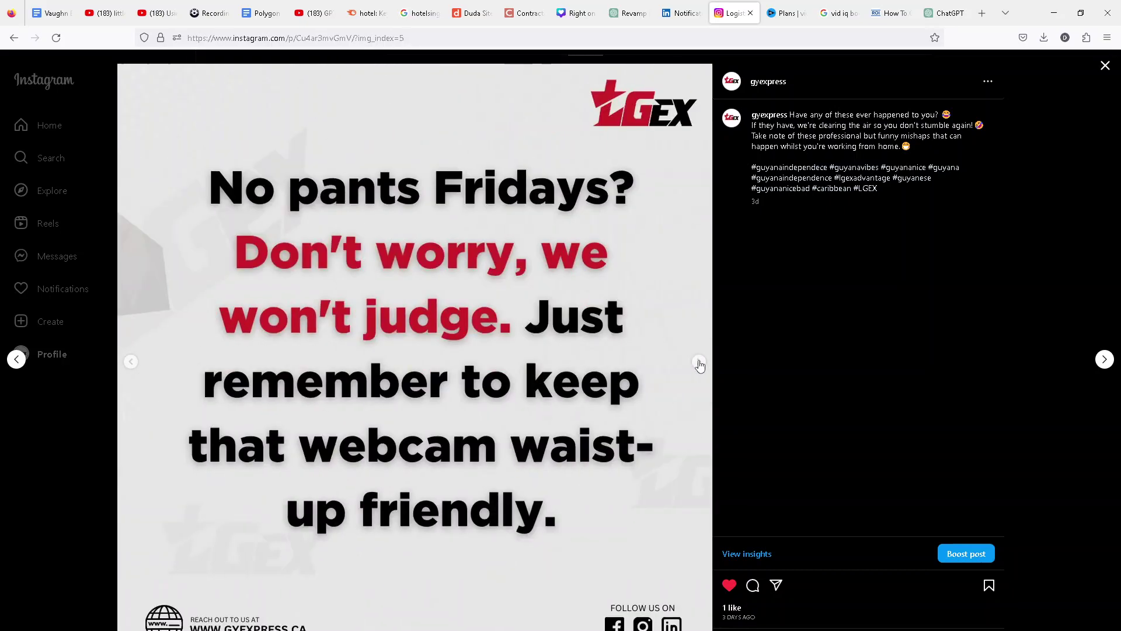
pyautogui.click(699, 363)
pyautogui.click(699, 363)
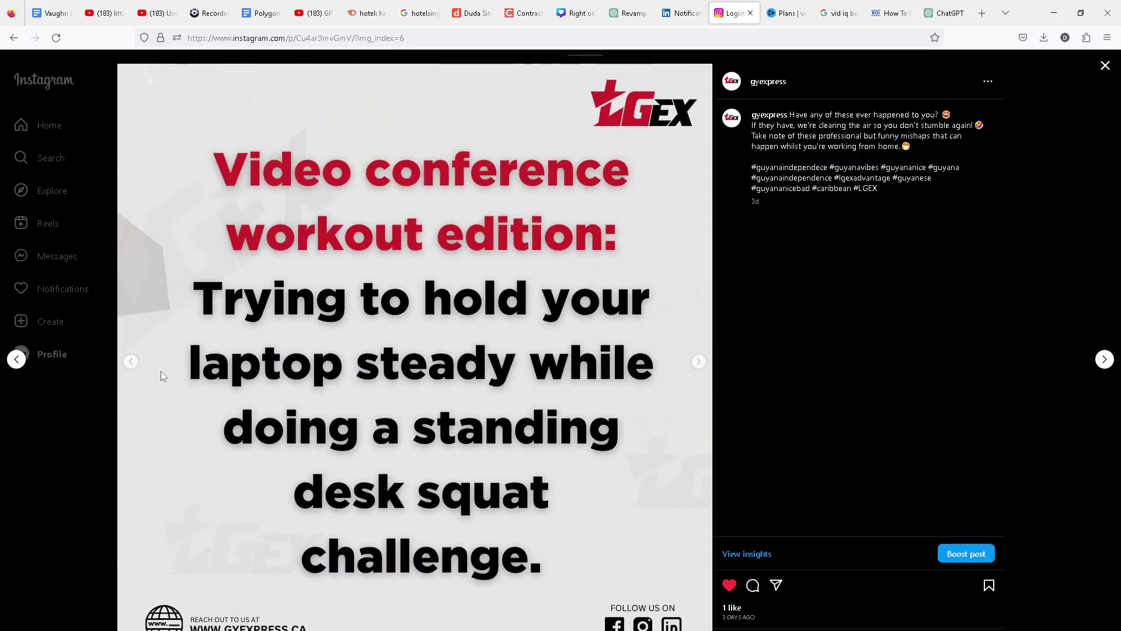
# Page back to the early slides of the work-from-home post and review how each one-liner fills a slide
pyautogui.click(132, 366)
pyautogui.click(132, 366)
pyautogui.click(132, 363)
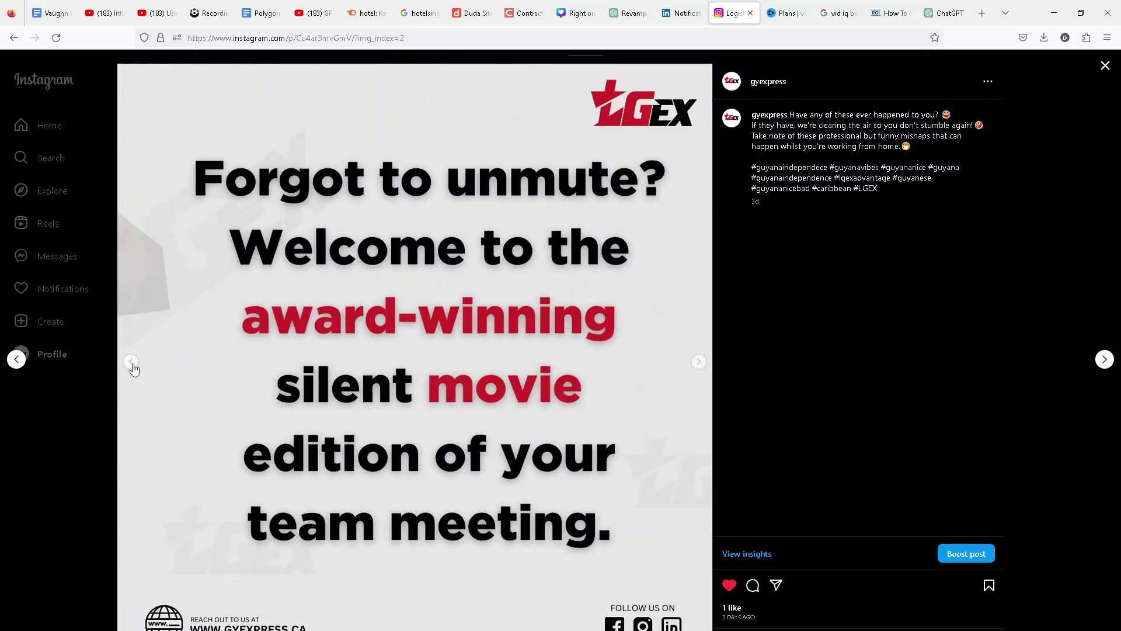
pyautogui.click(132, 363)
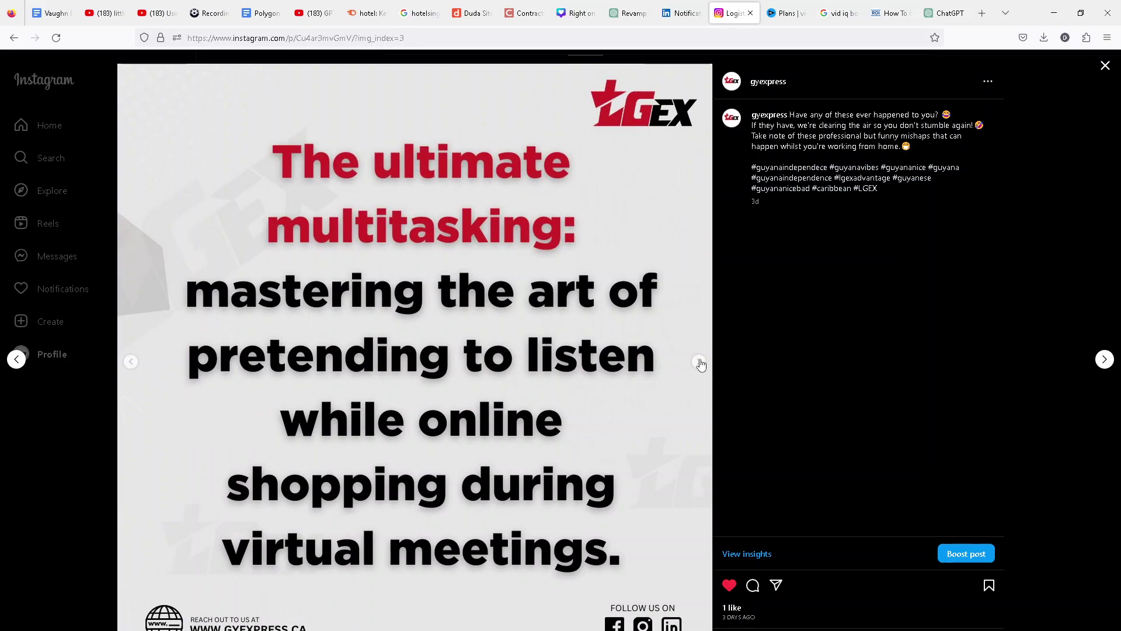
pyautogui.click(699, 362)
pyautogui.click(699, 362)
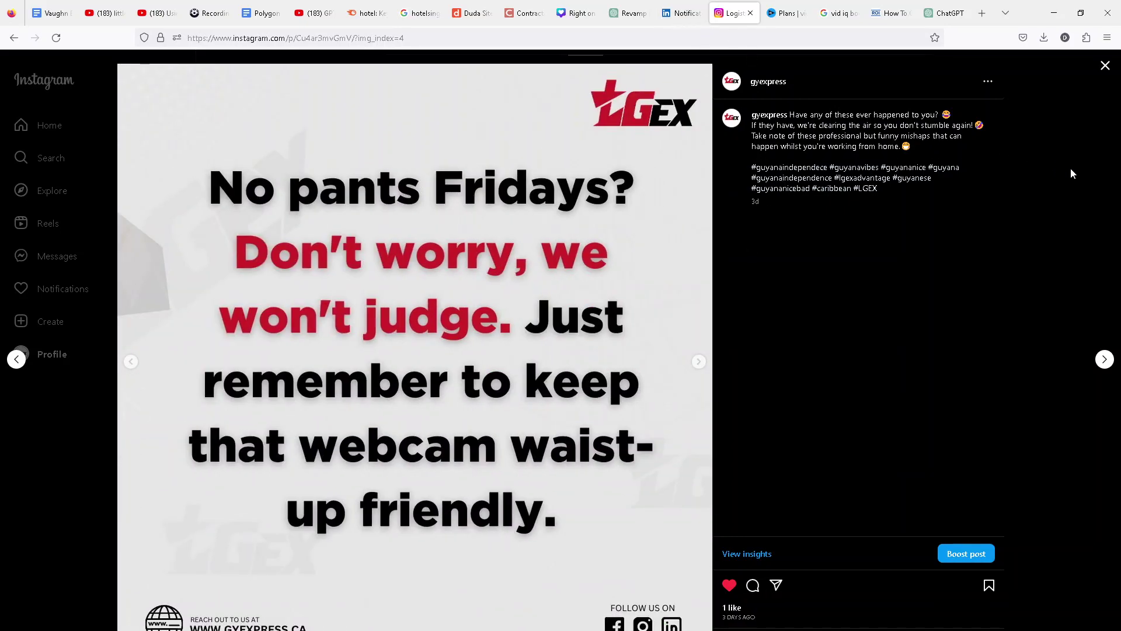
pyautogui.click(1051, 163)
# Return to the ChatGPT conversation and read the prompt requesting more one-liners for the "Pet Peeves" title
pyautogui.click(680, 13)
pyautogui.click(614, 8)
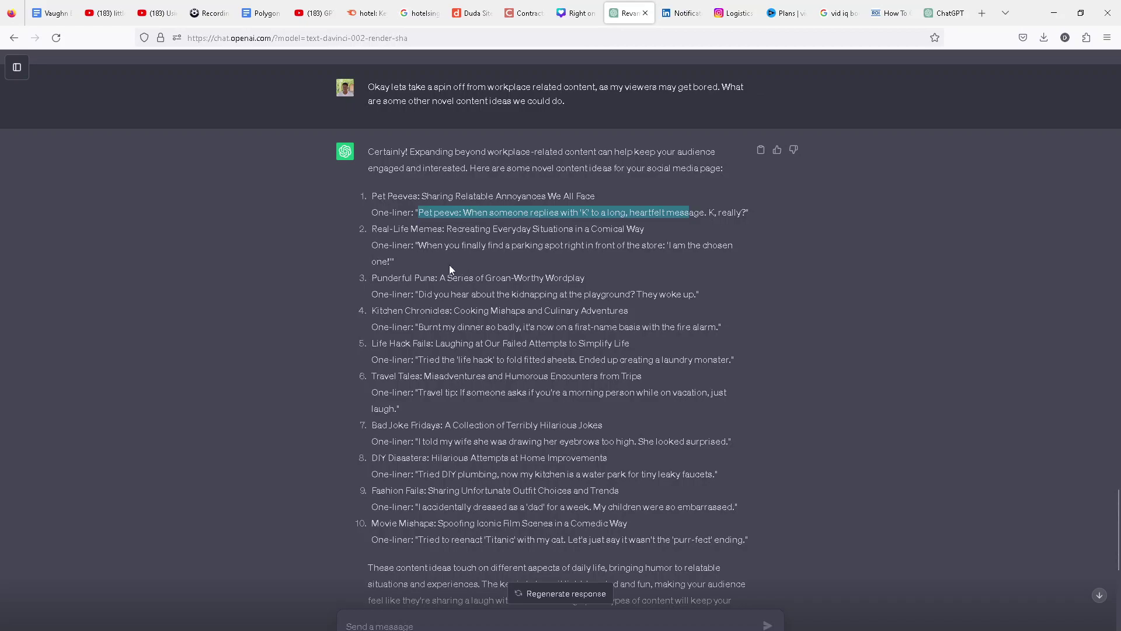
pyautogui.scroll(-5, 482, 292)
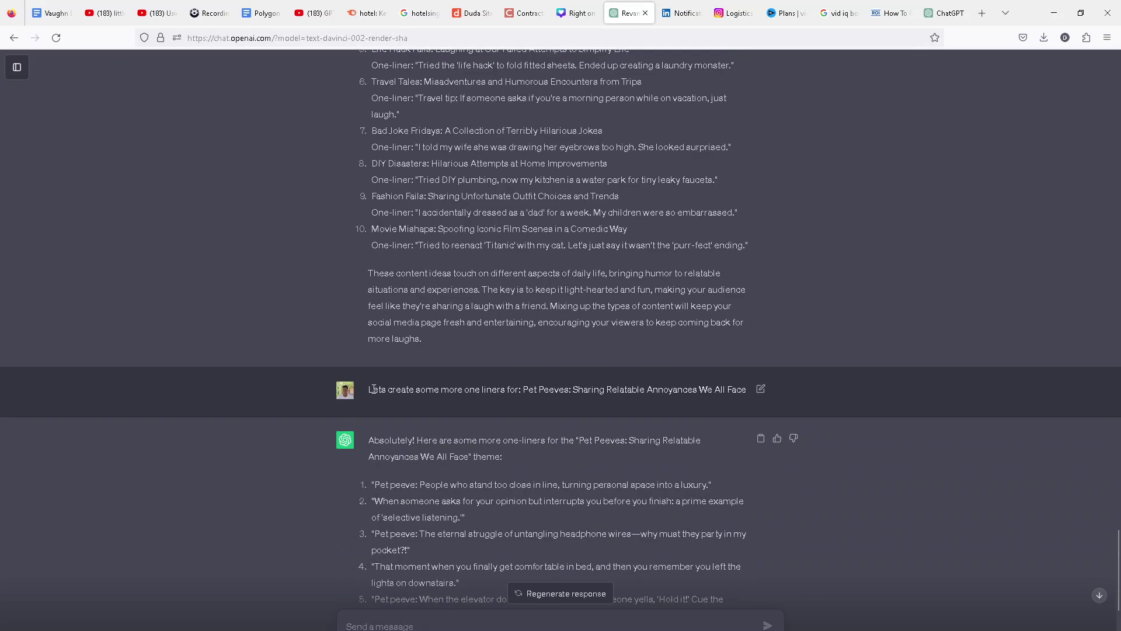
pyautogui.scroll(4, 375, 152)
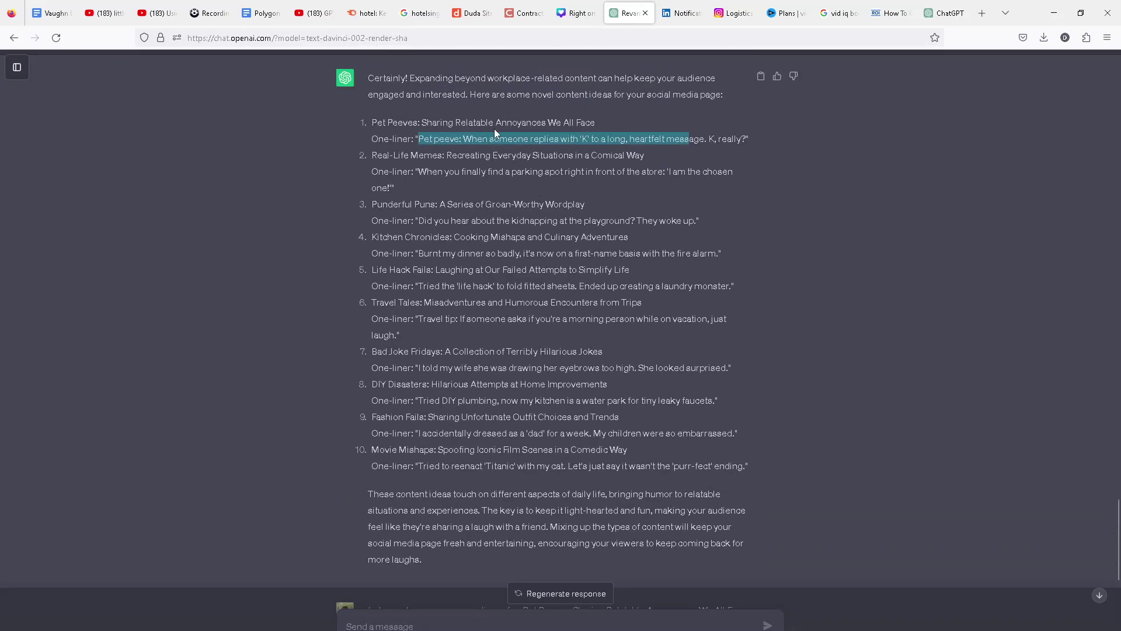
pyautogui.scroll(-1, 416, 205)
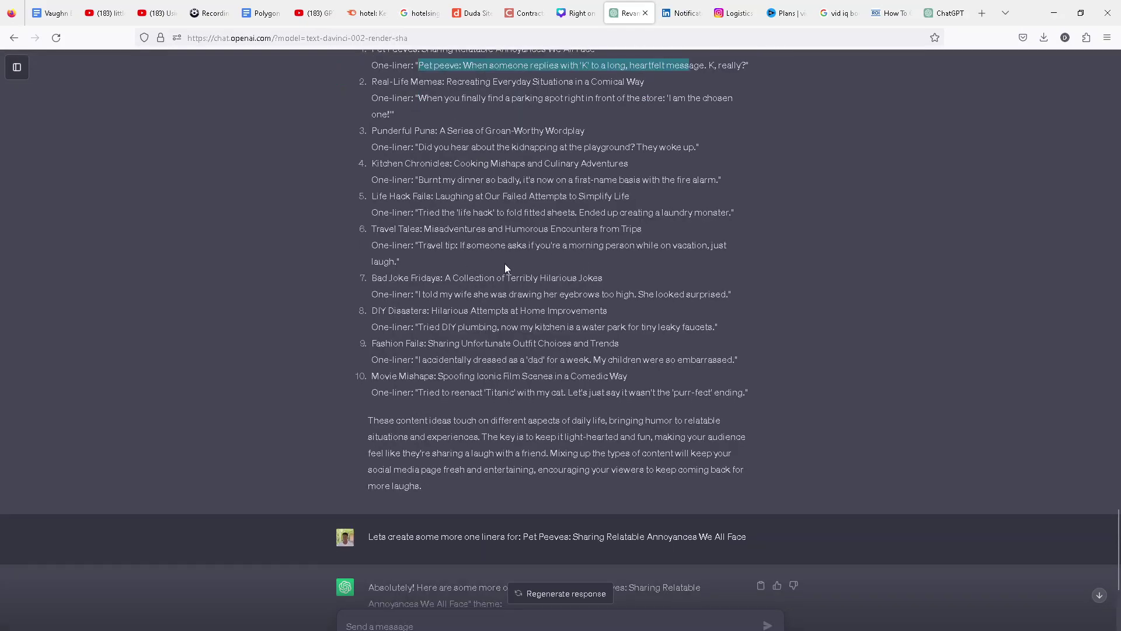
pyautogui.scroll(-1, 522, 303)
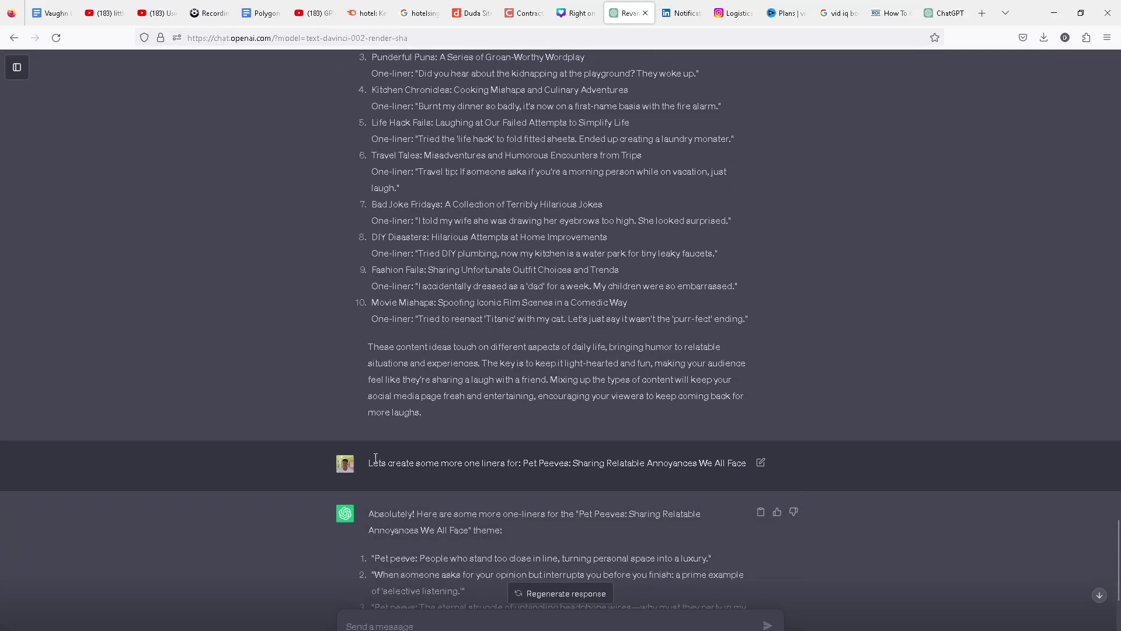
pyautogui.moveTo(379, 465); pyautogui.dragTo(729, 465)
pyautogui.scroll(1, 729, 465)
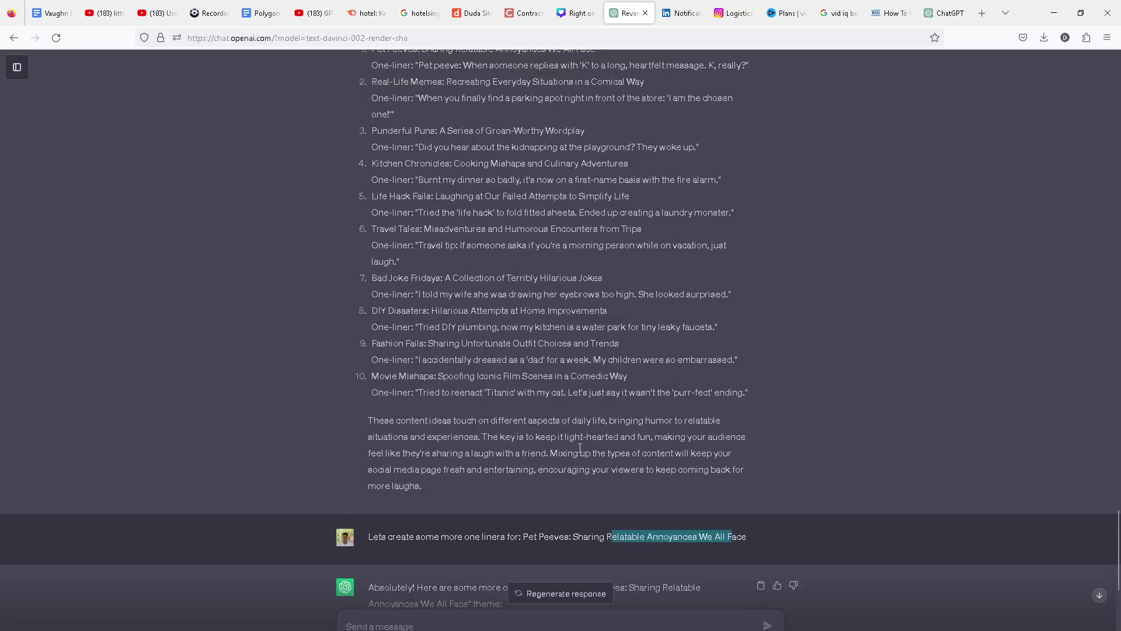
# Compare the "Lets create some more one liners for" prompt with the "Pet Peeves" title in the idea list it reuses
pyautogui.click(368, 535)
pyautogui.moveTo(367, 535); pyautogui.dragTo(512, 520)
pyautogui.scroll(3, 512, 520)
pyautogui.scroll(-4, 507, 481)
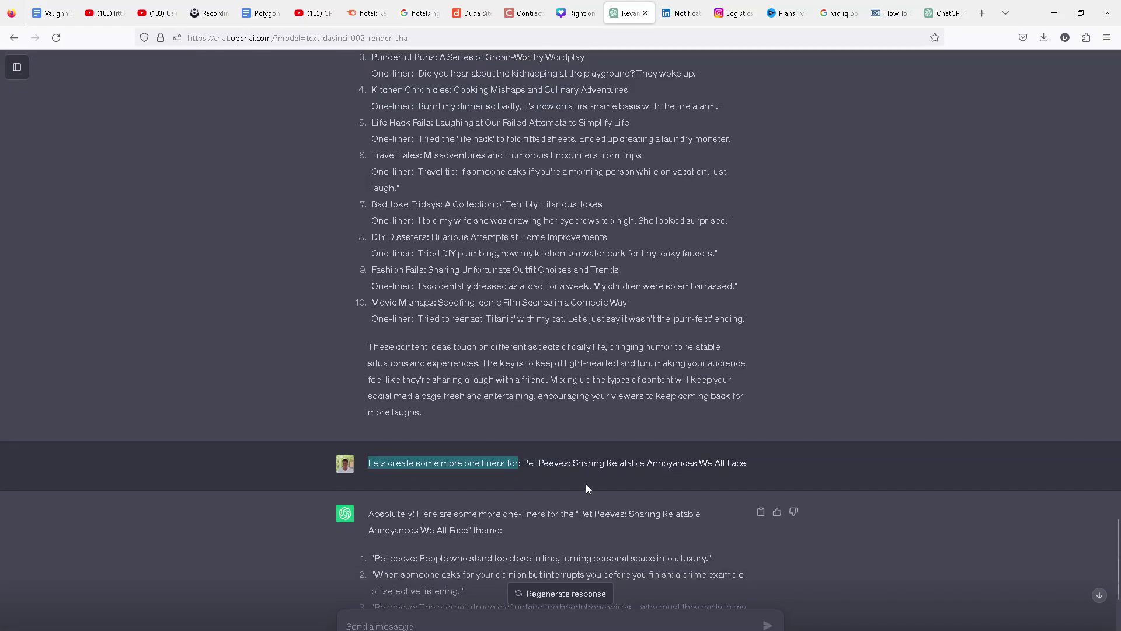
pyautogui.scroll(3, 587, 485)
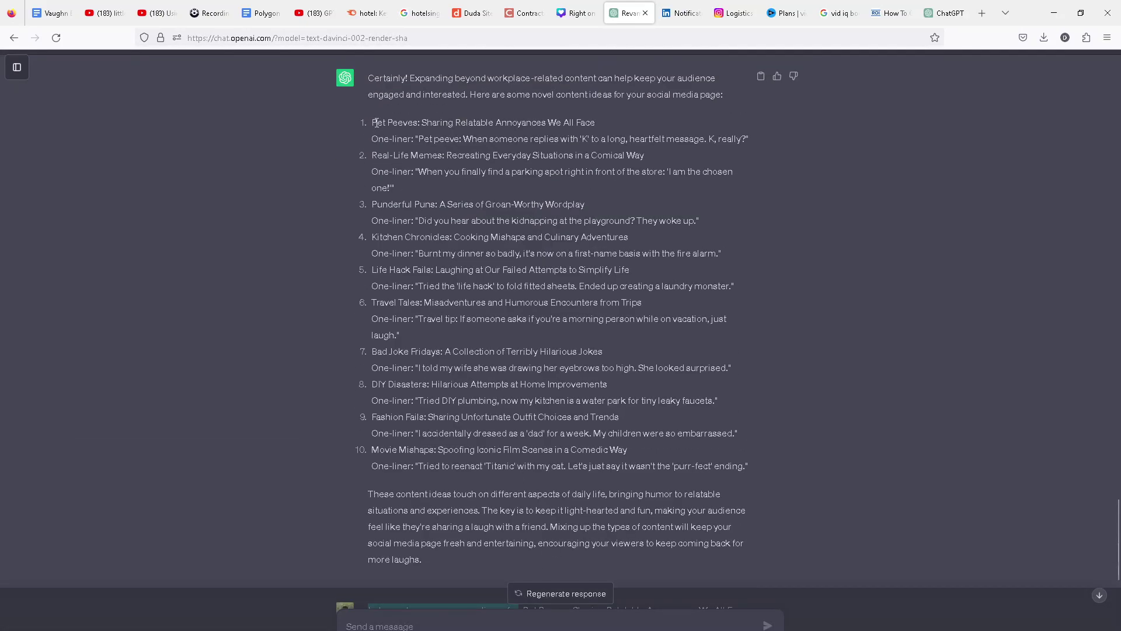
pyautogui.moveTo(376, 122); pyautogui.dragTo(596, 121)
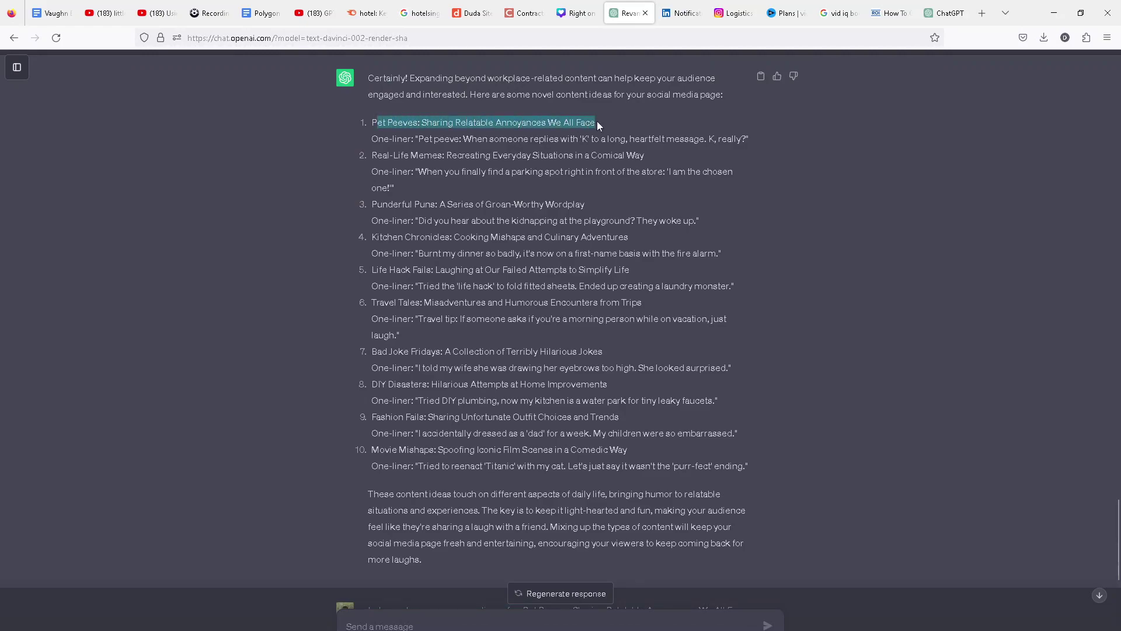
pyautogui.scroll(-3, 597, 146)
pyautogui.scroll(-4, 597, 168)
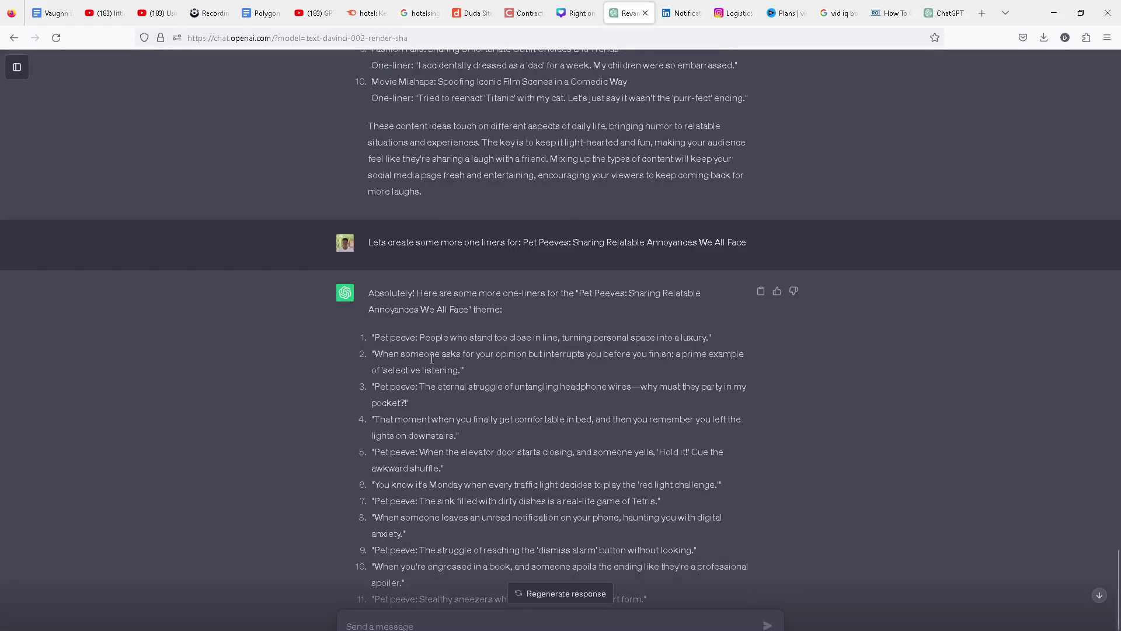
# Read the introduction of the "Pet Peeves" one-liner reply and the second one-liner about interrupted opinions
pyautogui.moveTo(384, 297); pyautogui.dragTo(702, 300)
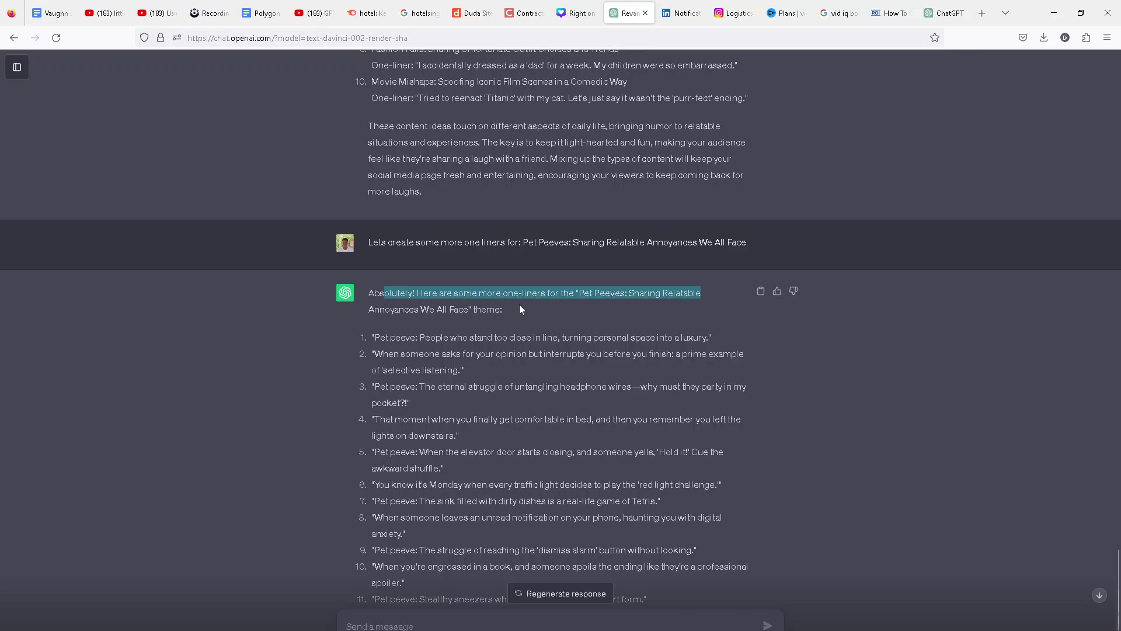
pyautogui.scroll(-1, 520, 310)
pyautogui.moveTo(380, 263); pyautogui.dragTo(465, 296)
pyautogui.scroll(-3, 464, 319)
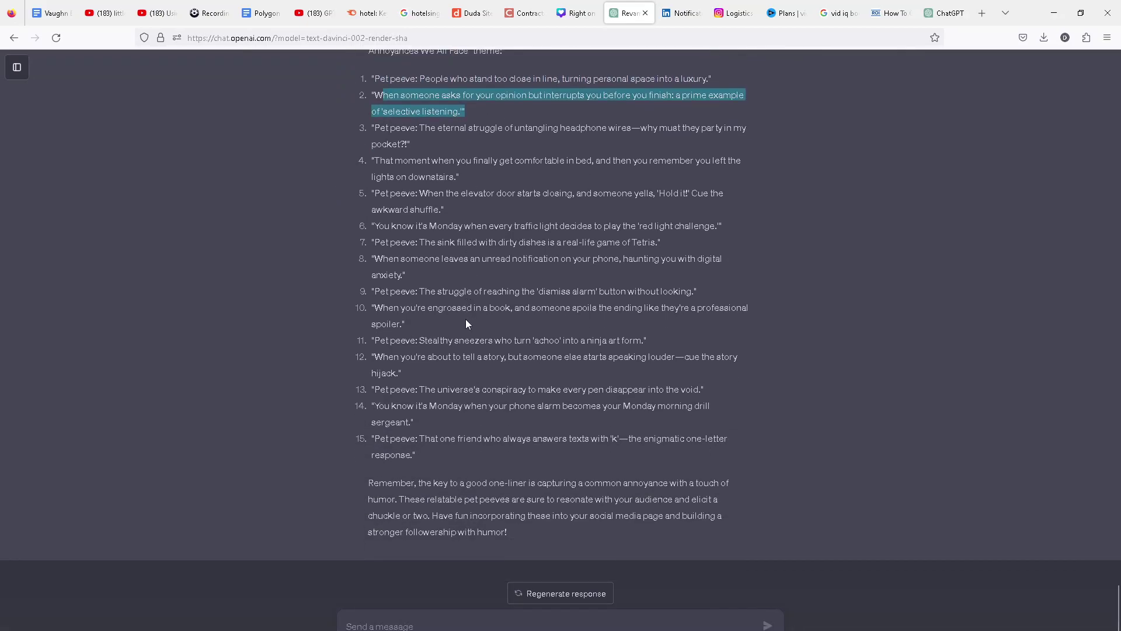
# Look through the full list of "Pet Peeves" one-liners, examining the third one about untangling headphone wires
pyautogui.scroll(3, 465, 318)
pyautogui.scroll(-3, 471, 290)
pyautogui.scroll(2, 471, 289)
pyautogui.scroll(-2, 470, 289)
pyautogui.moveTo(385, 129); pyautogui.dragTo(709, 140)
pyautogui.click(593, 144)
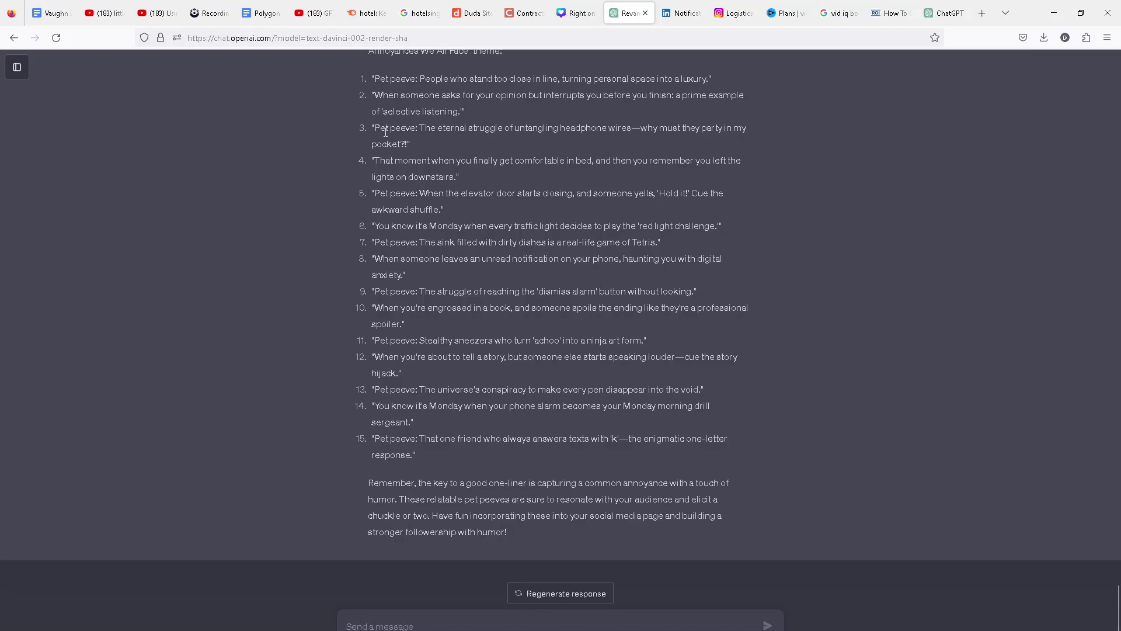
pyautogui.moveTo(397, 128); pyautogui.dragTo(459, 128)
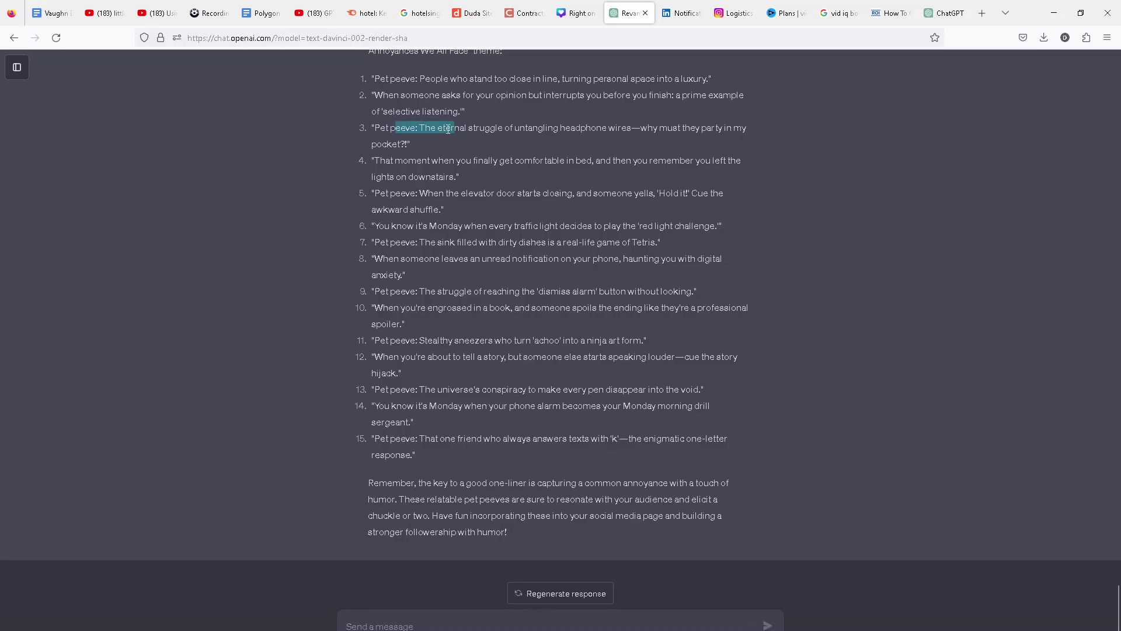
pyautogui.scroll(3, 470, 135)
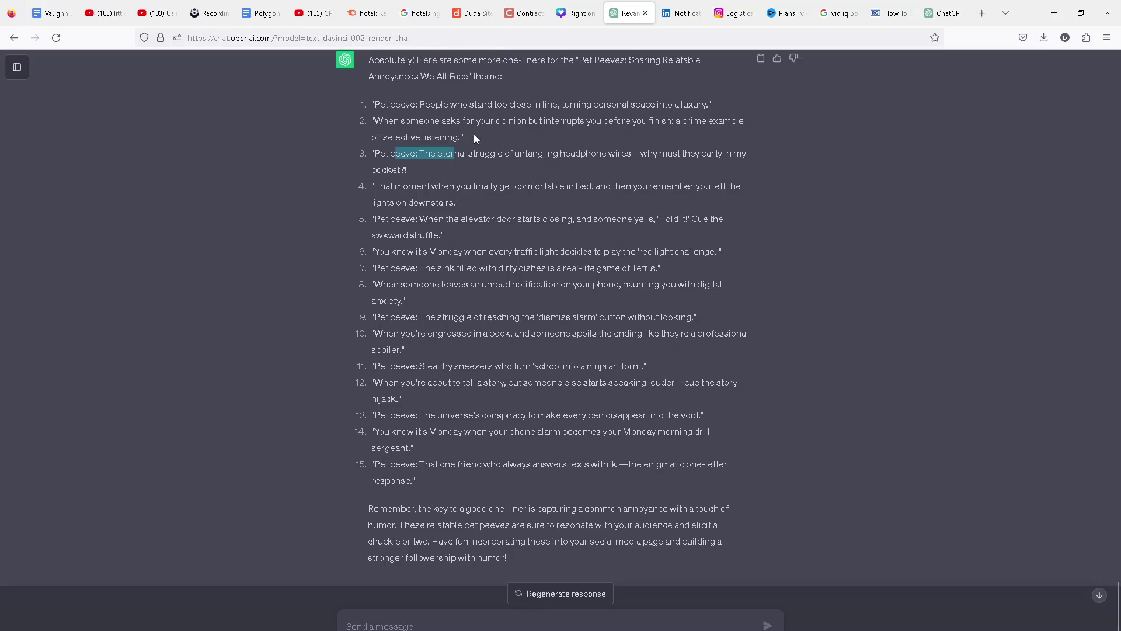
# Copy "Lets create some more one liners for:" from the earlier Pet Peeves prompt into the new message
pyautogui.scroll(-3, 415, 157)
pyautogui.scroll(15, 414, 156)
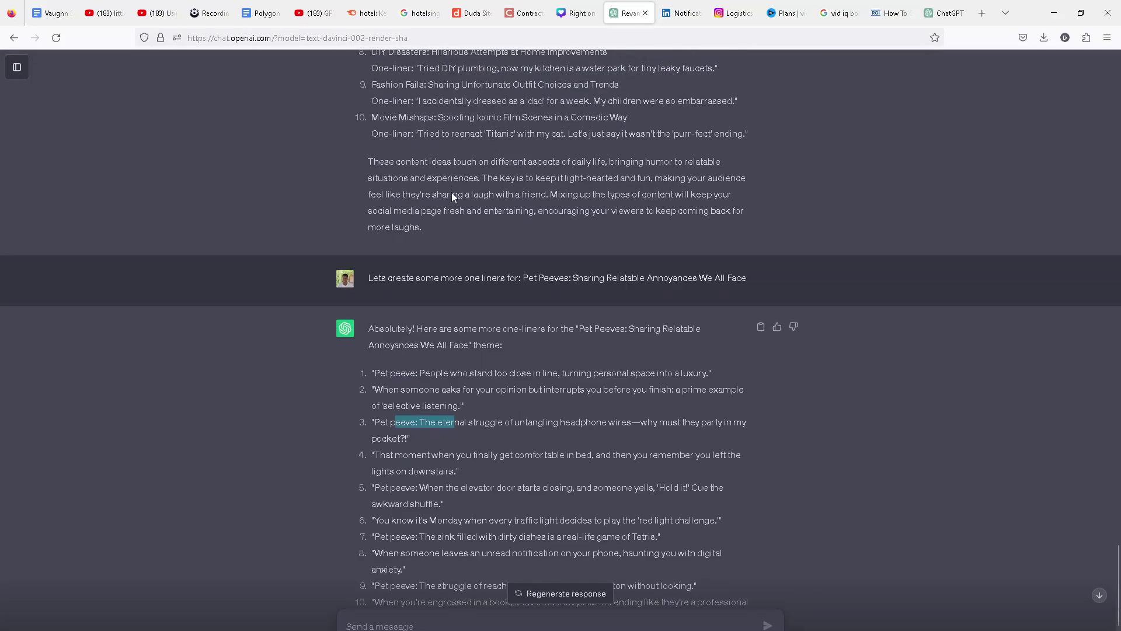
pyautogui.scroll(-4, 377, 201)
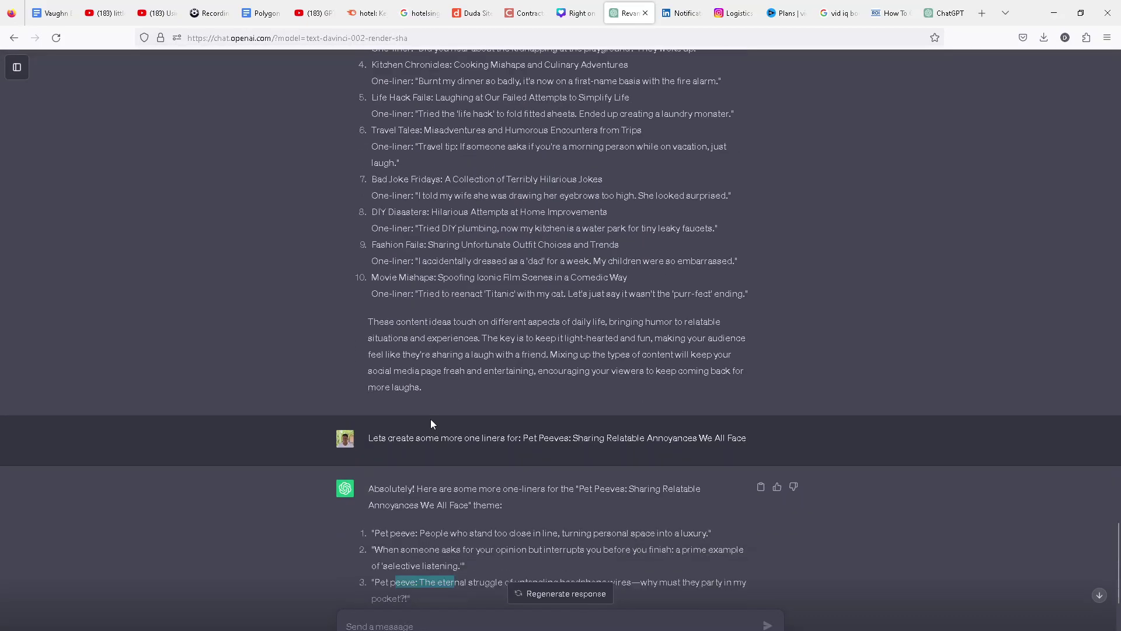
pyautogui.moveTo(368, 425); pyautogui.dragTo(524, 431)
pyautogui.hotkey('ctrl', 'c')
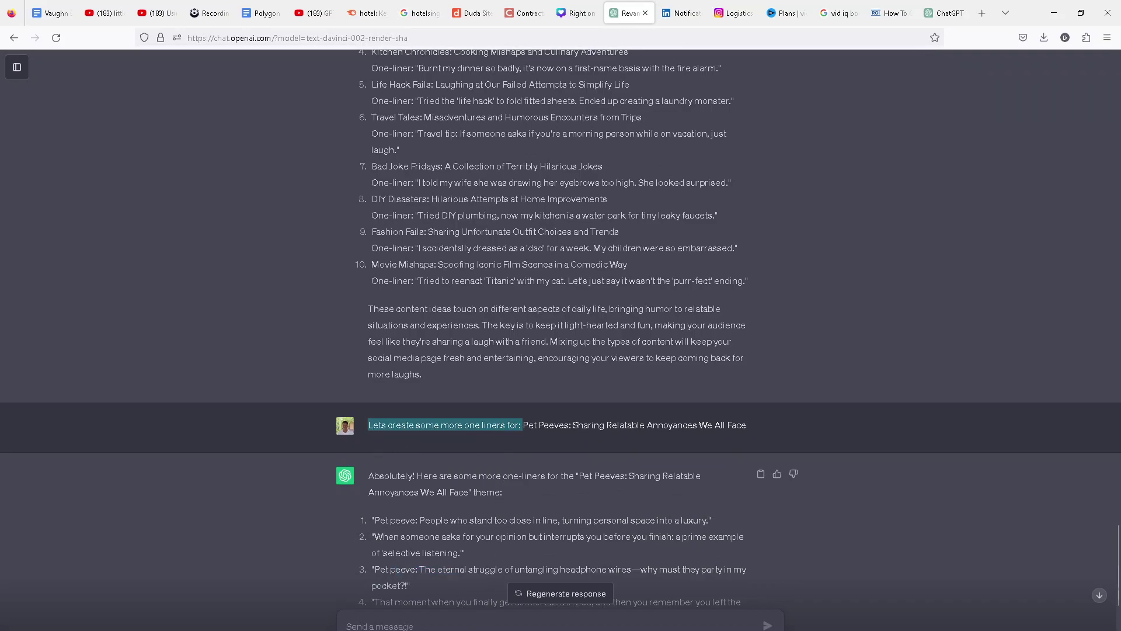
pyautogui.click(463, 624)
pyautogui.hotkey('ctrl', 'v')
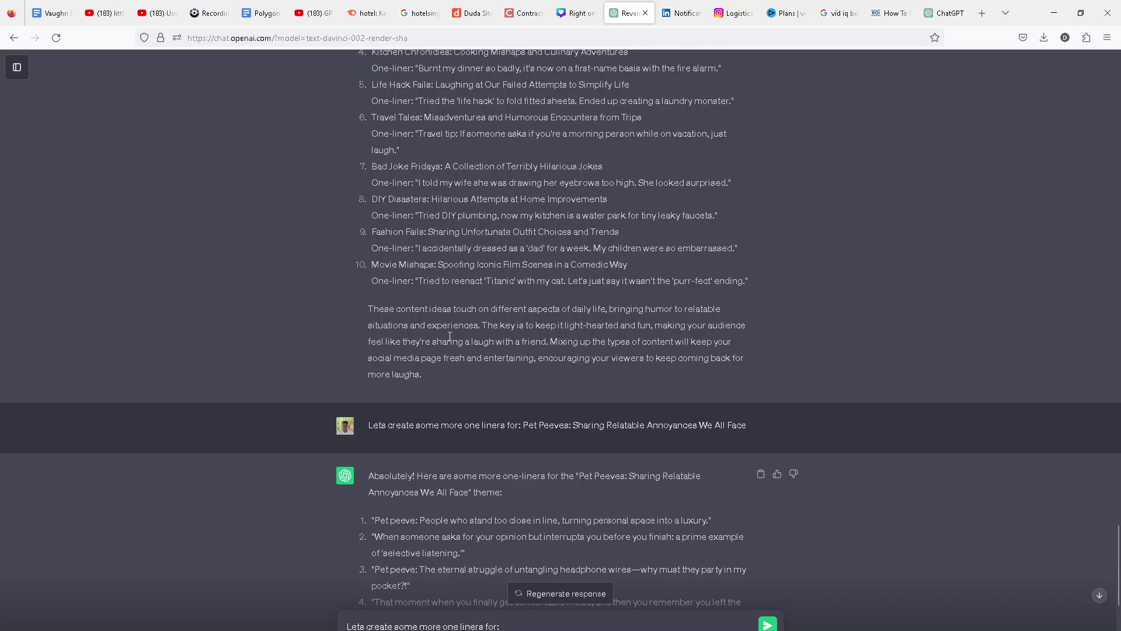
# Complete the prompt with the copied title "Bad Joke Fridays: A Collection of Terribly Hilarious Jokes" and send it
pyautogui.scroll(3, 440, 341)
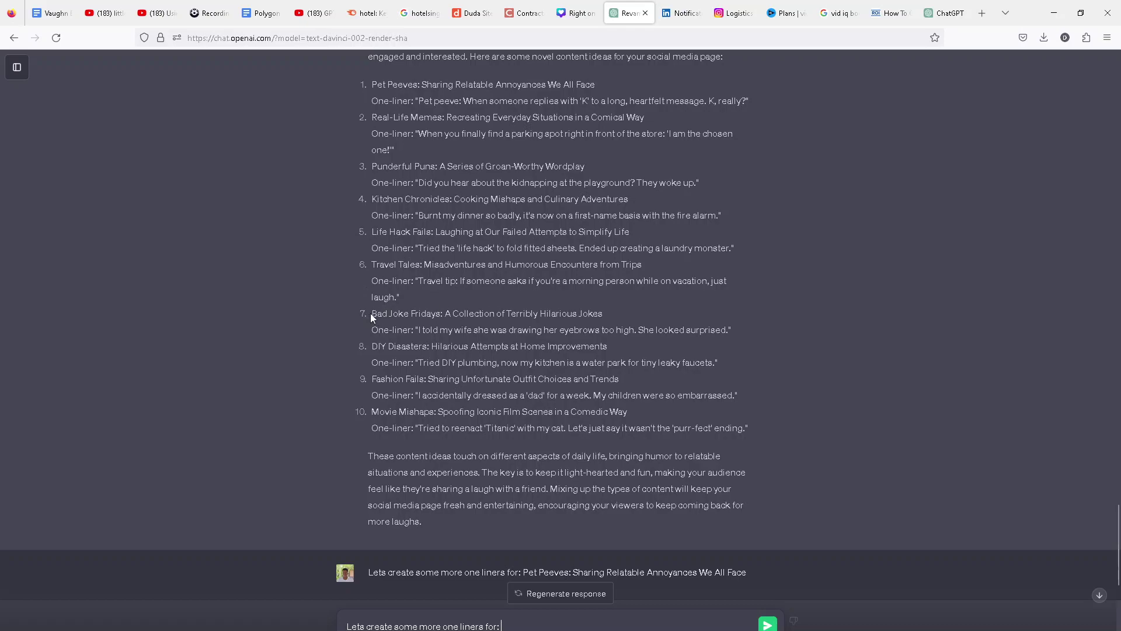
pyautogui.moveTo(371, 313); pyautogui.dragTo(443, 316)
pyautogui.hotkey('ctrl', 'c')
pyautogui.click(531, 621)
pyautogui.hotkey('ctrl', 'v')
pyautogui.scroll(-3, 399, 356)
pyautogui.scroll(3, 399, 356)
pyautogui.moveTo(445, 314); pyautogui.dragTo(637, 321)
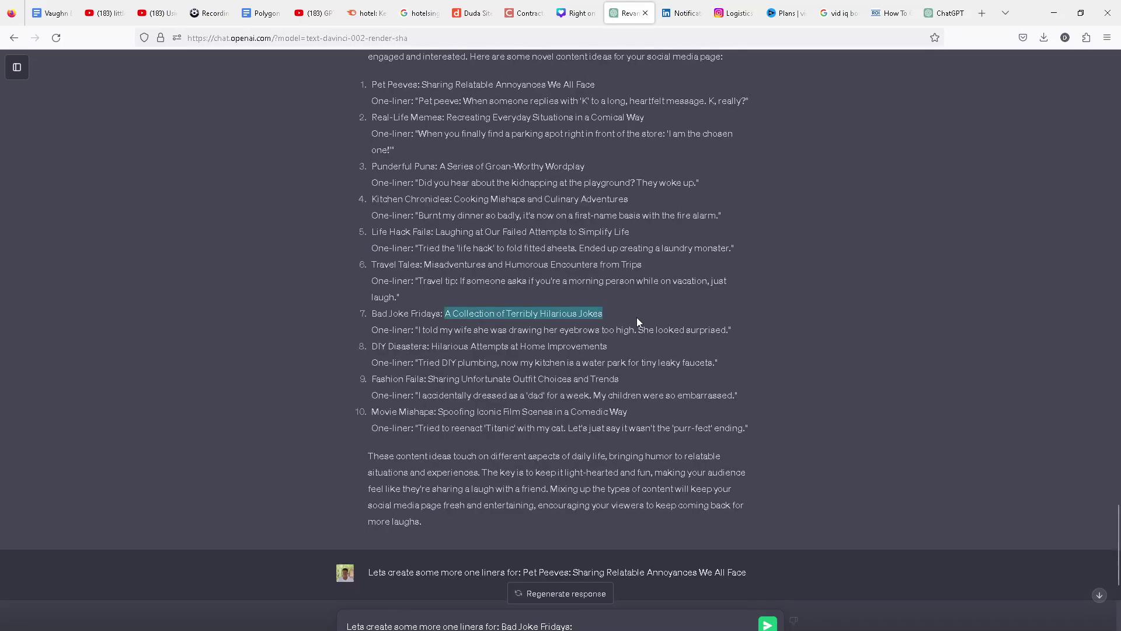
pyautogui.click(593, 627)
pyautogui.hotkey('ctrl', 'v')
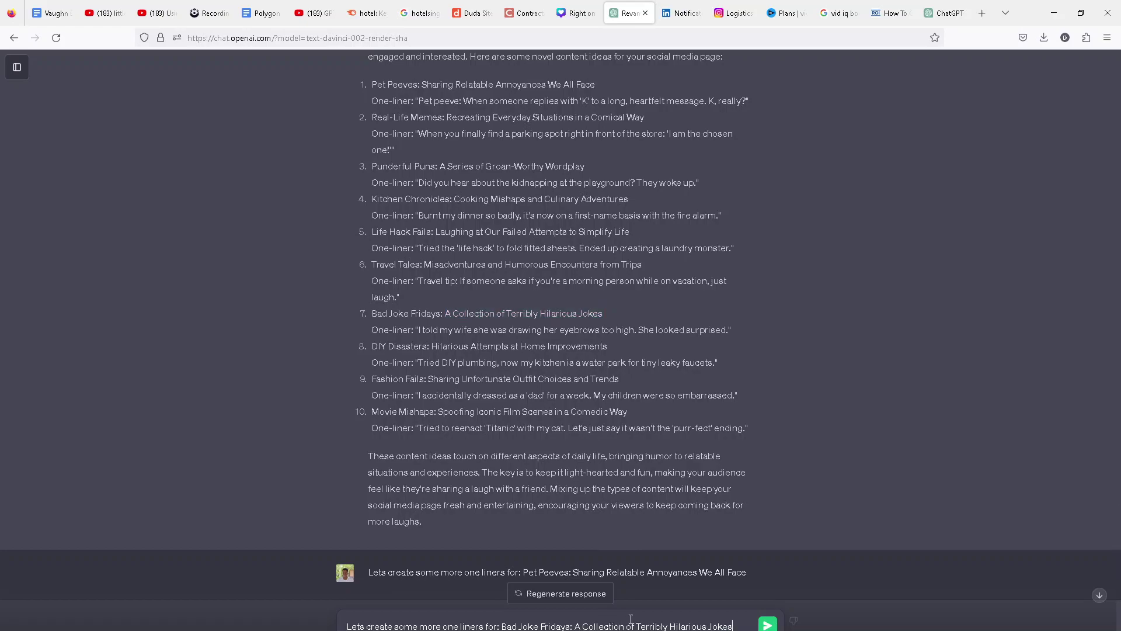
pyautogui.press('Return')
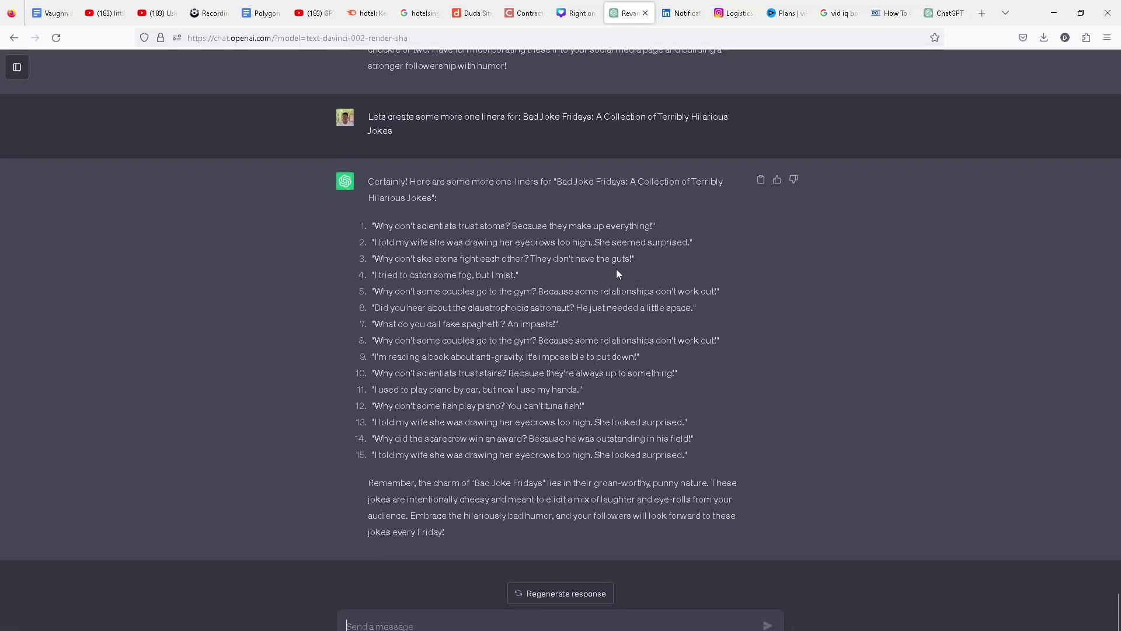
# Review the "Pet Peeves" one-liners in batches, such as numbers 1 to 5 and 11 to 15
pyautogui.scroll(10, 614, 271)
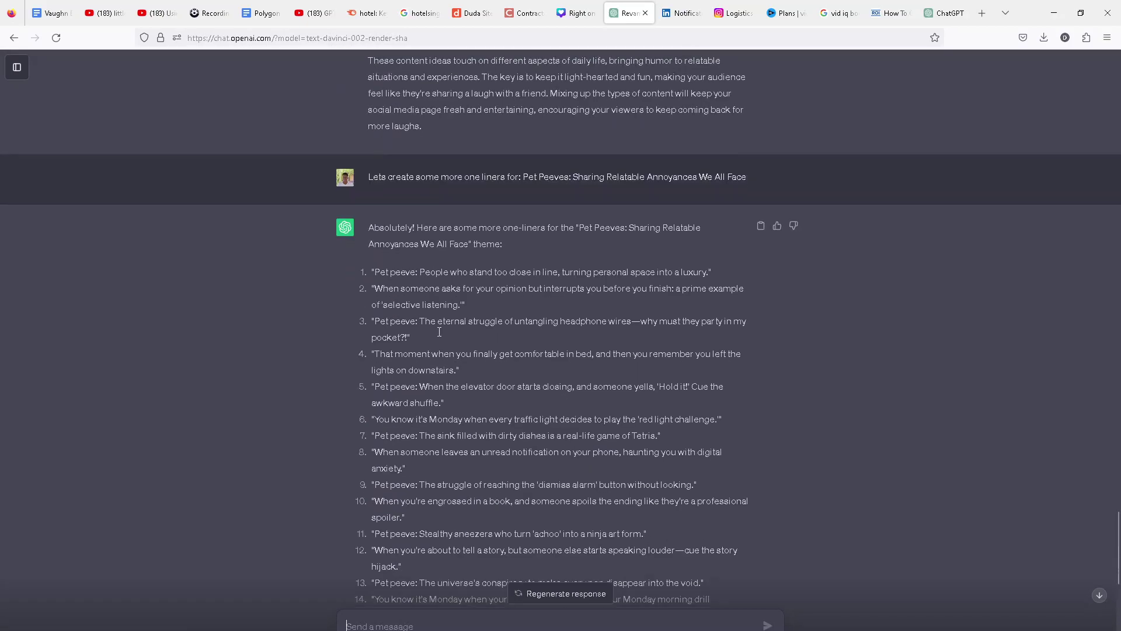
pyautogui.scroll(-3, 389, 232)
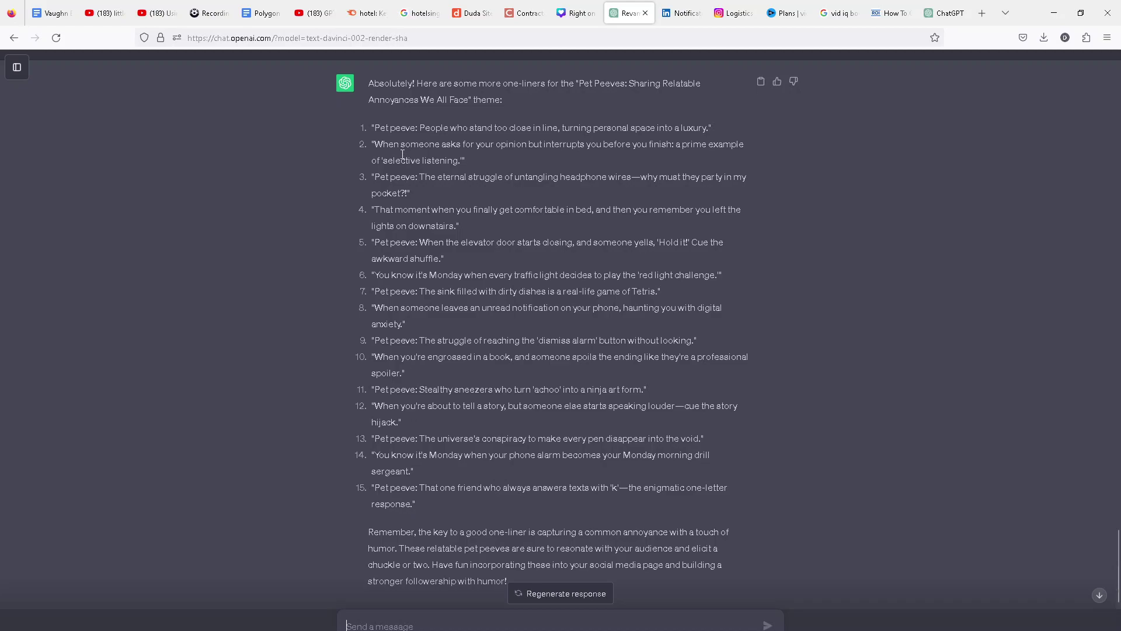
pyautogui.moveTo(398, 128); pyautogui.dragTo(445, 258)
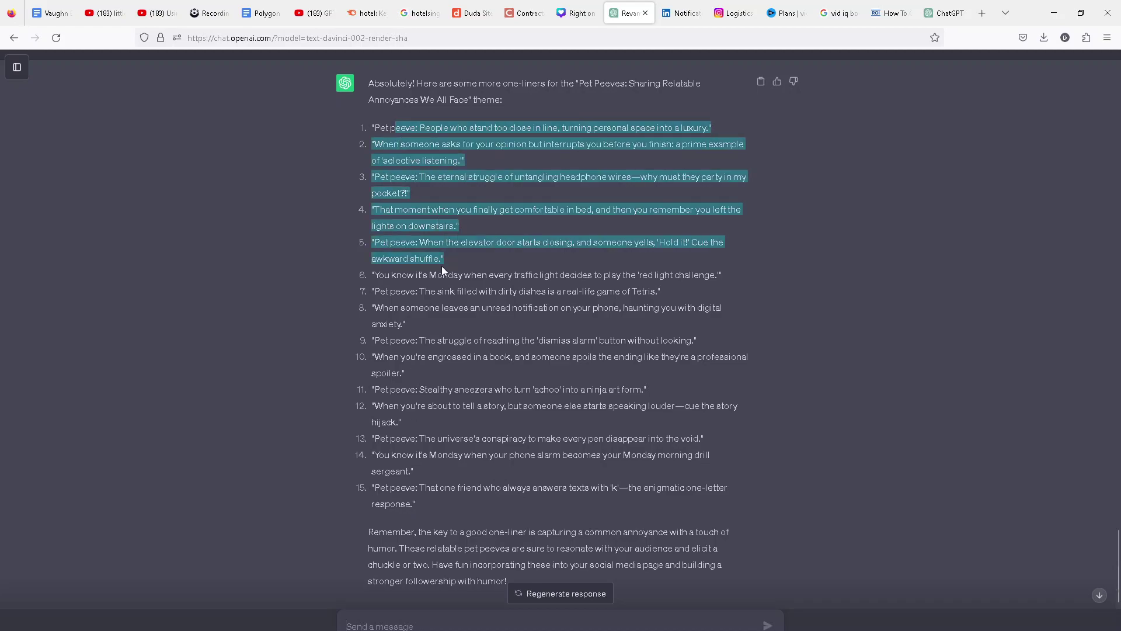
pyautogui.moveTo(374, 281); pyautogui.dragTo(383, 402)
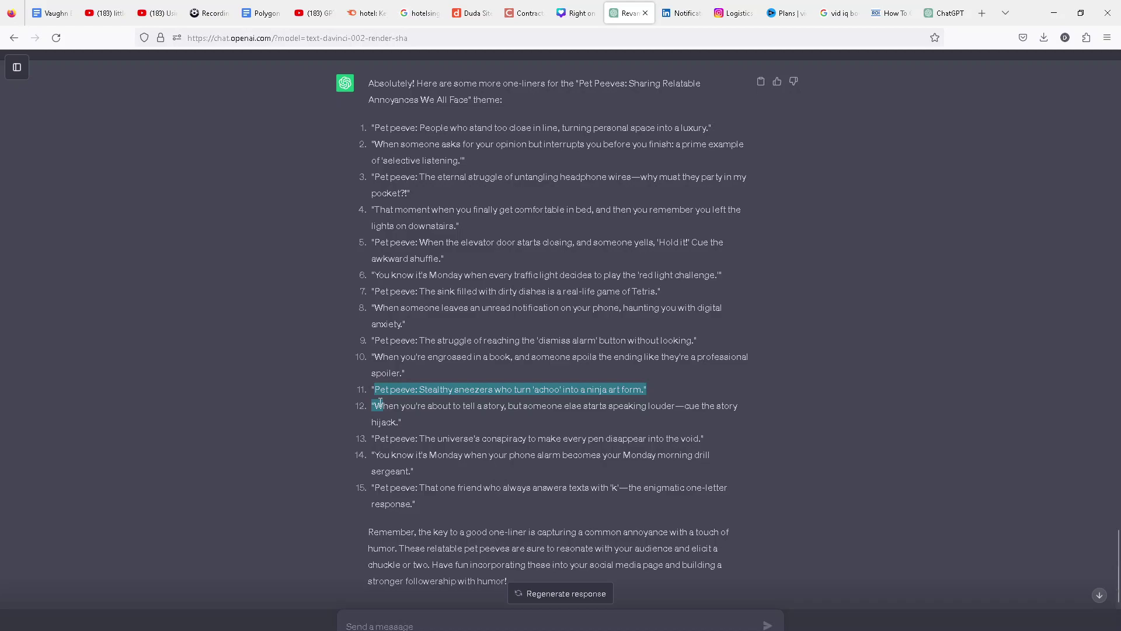
pyautogui.click(380, 403)
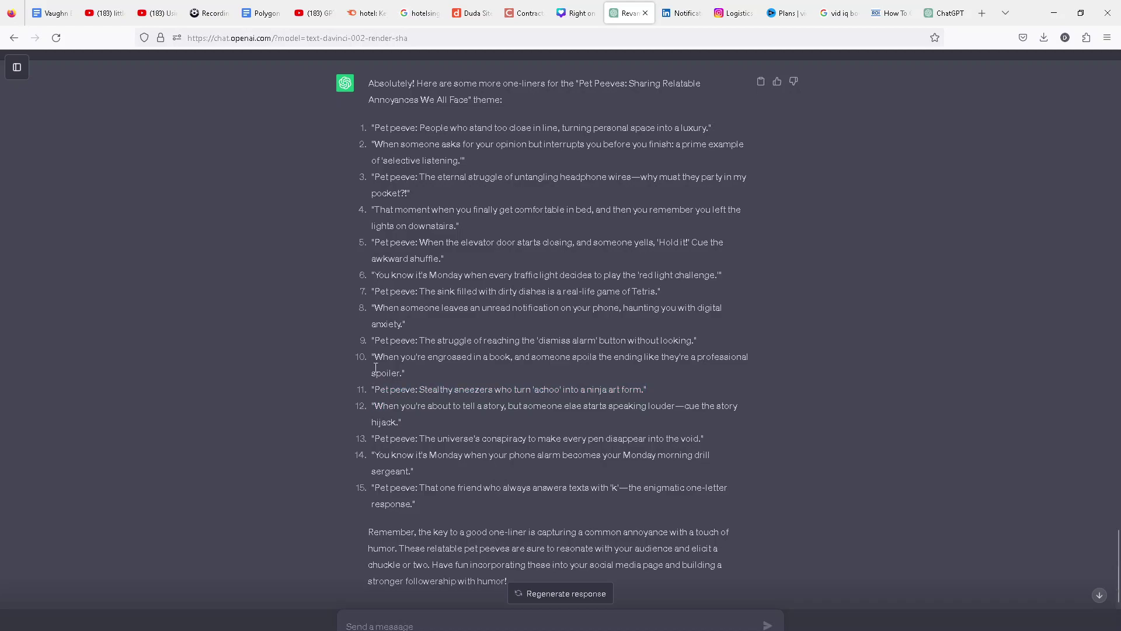
pyautogui.moveTo(373, 393); pyautogui.dragTo(427, 506)
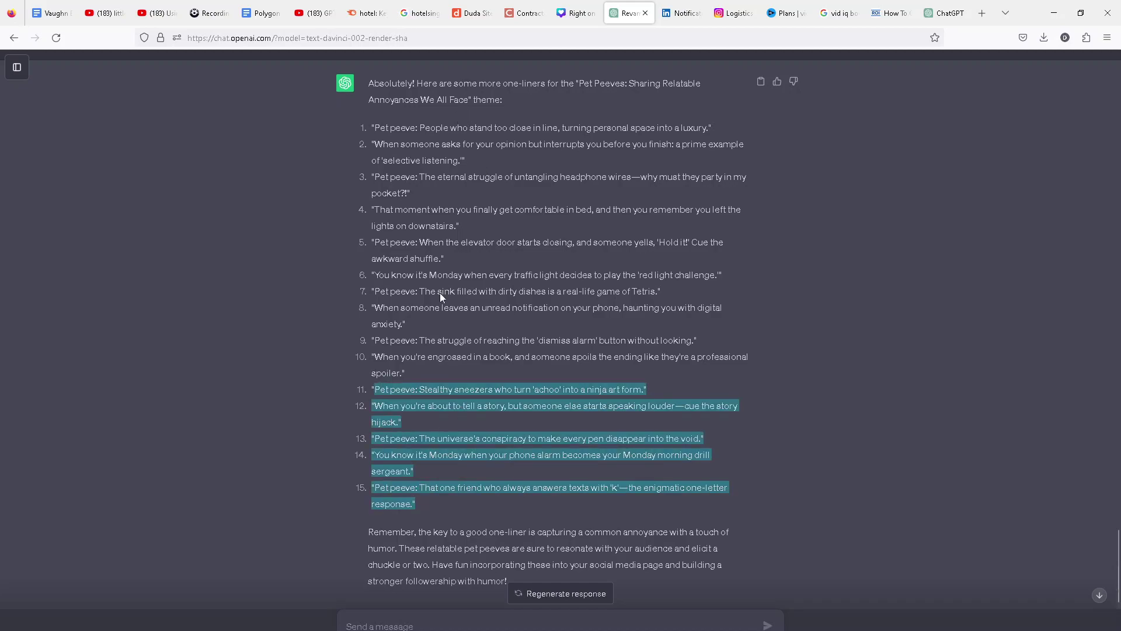
pyautogui.click(474, 318)
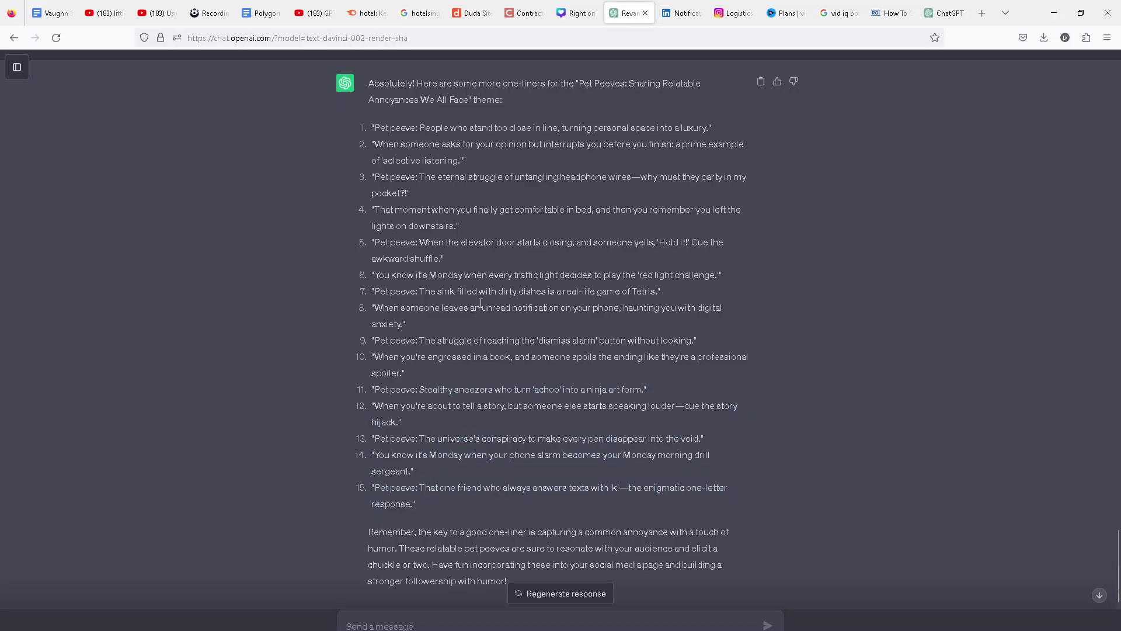
pyautogui.scroll(2, 479, 303)
pyautogui.scroll(-4, 474, 297)
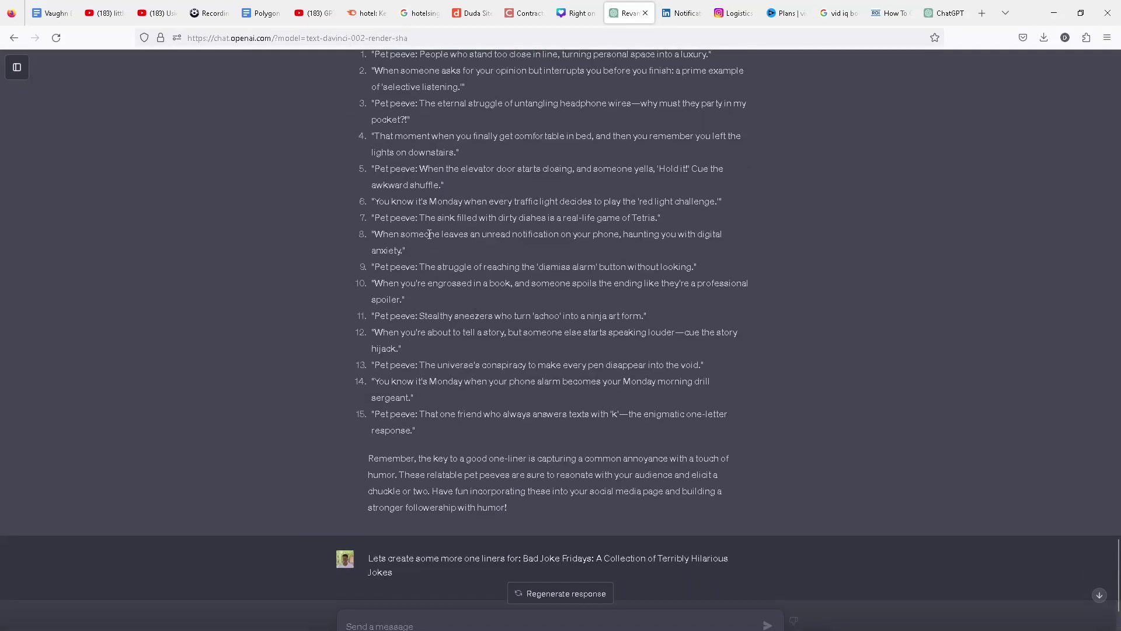
pyautogui.moveTo(371, 135); pyautogui.dragTo(704, 366)
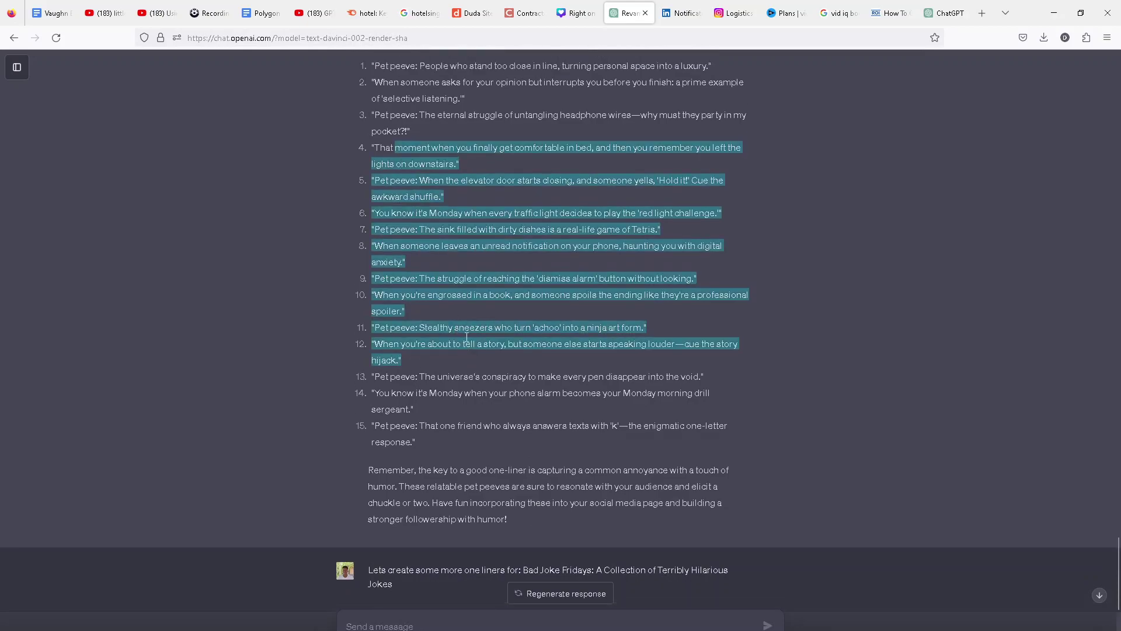
# Look through the ten non-workplace content ideas, focusing on the first five titles and their one-liners
pyautogui.scroll(8, 465, 335)
pyautogui.scroll(5, 384, 232)
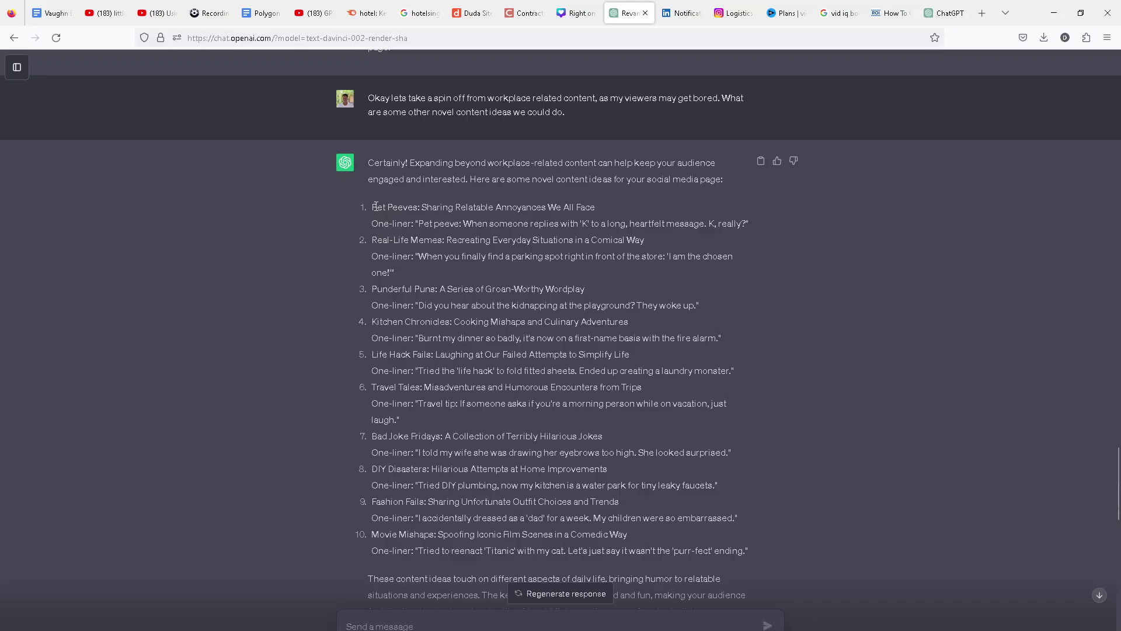
pyautogui.moveTo(372, 202); pyautogui.dragTo(745, 373)
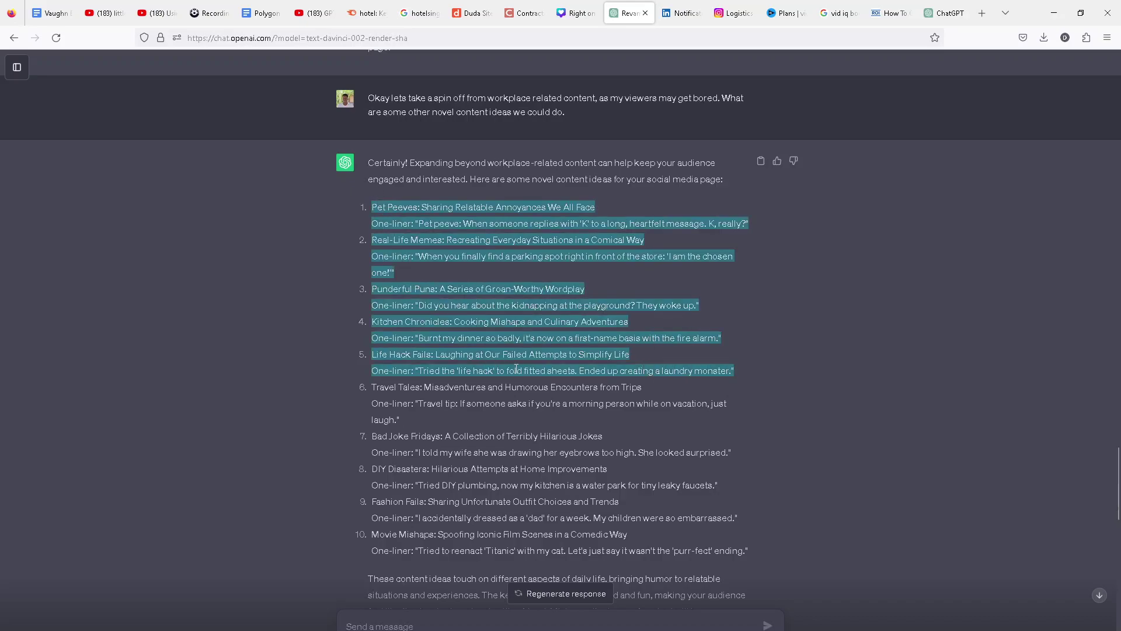
pyautogui.scroll(-3, 510, 361)
pyautogui.moveTo(372, 240); pyautogui.dragTo(765, 403)
pyautogui.scroll(3, 556, 268)
pyautogui.moveTo(372, 207); pyautogui.dragTo(755, 369)
pyautogui.scroll(-1, 360, 333)
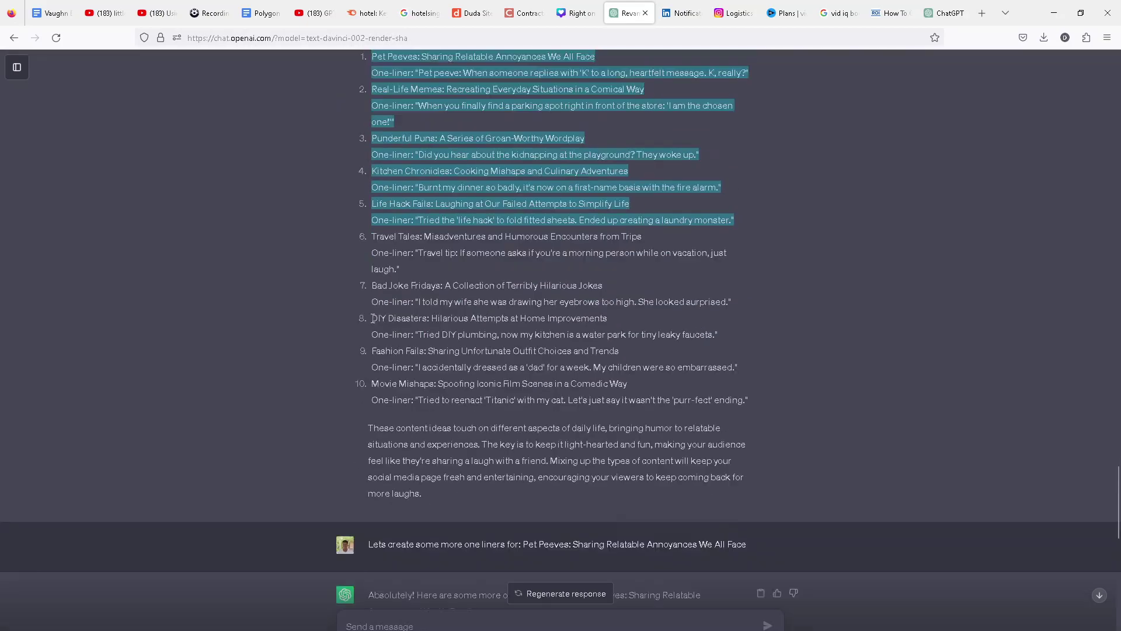
pyautogui.scroll(-2, 408, 281)
pyautogui.scroll(2, 386, 198)
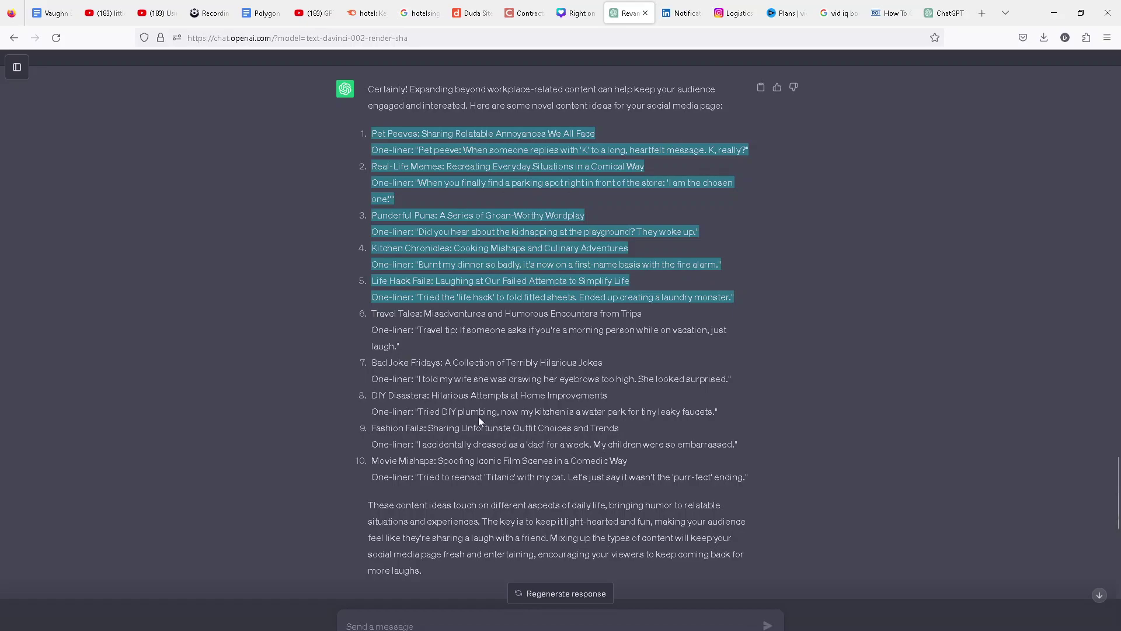
pyautogui.scroll(-1, 379, 429)
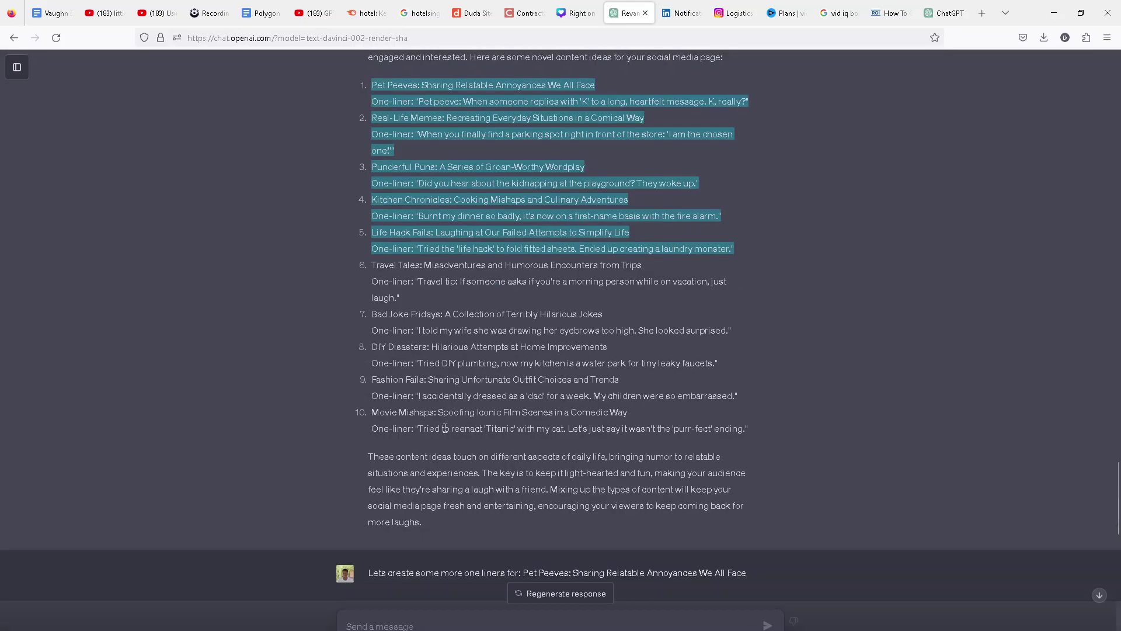
pyautogui.scroll(2, 443, 419)
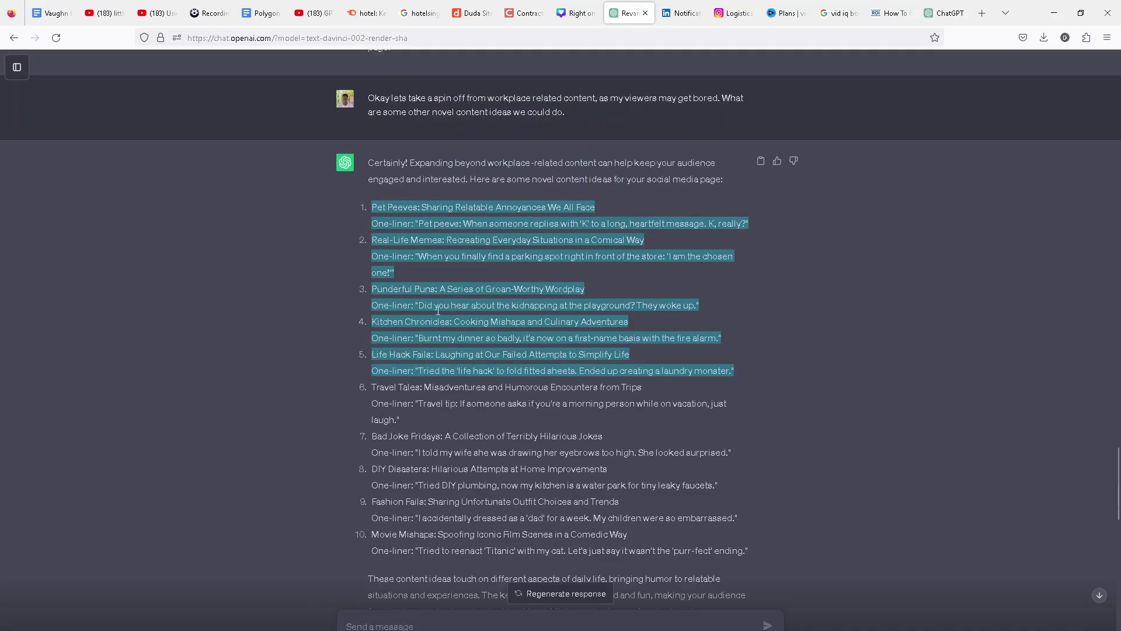
# Send the prompt "Hey, Lets create some more workplace related content ideas"
pyautogui.click(402, 602)
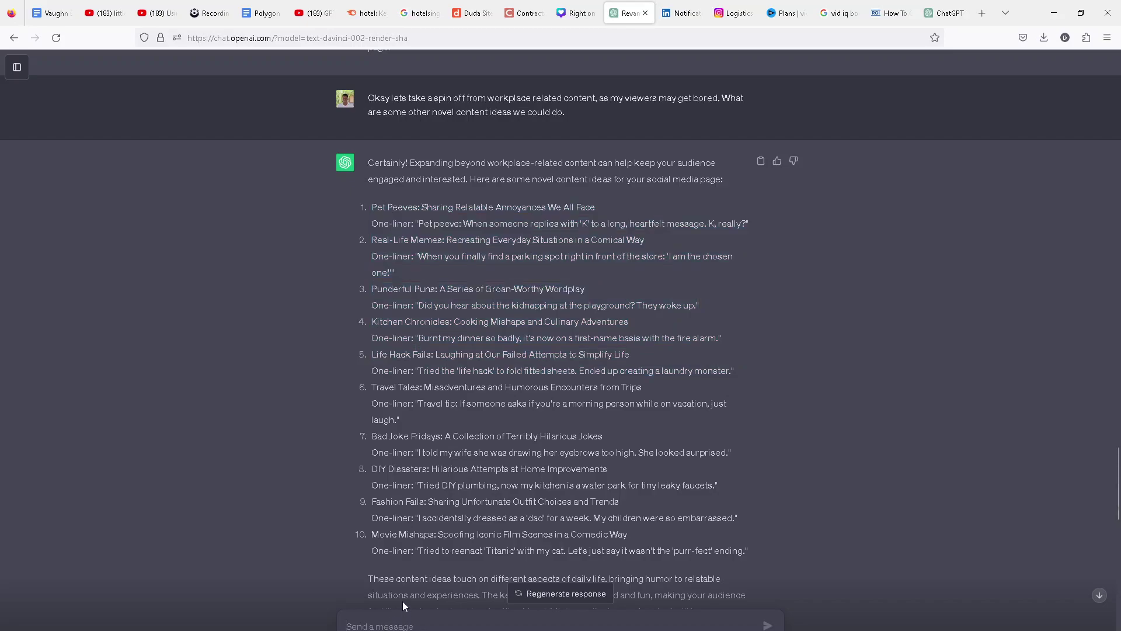
pyautogui.write('Hey, Lets crea')
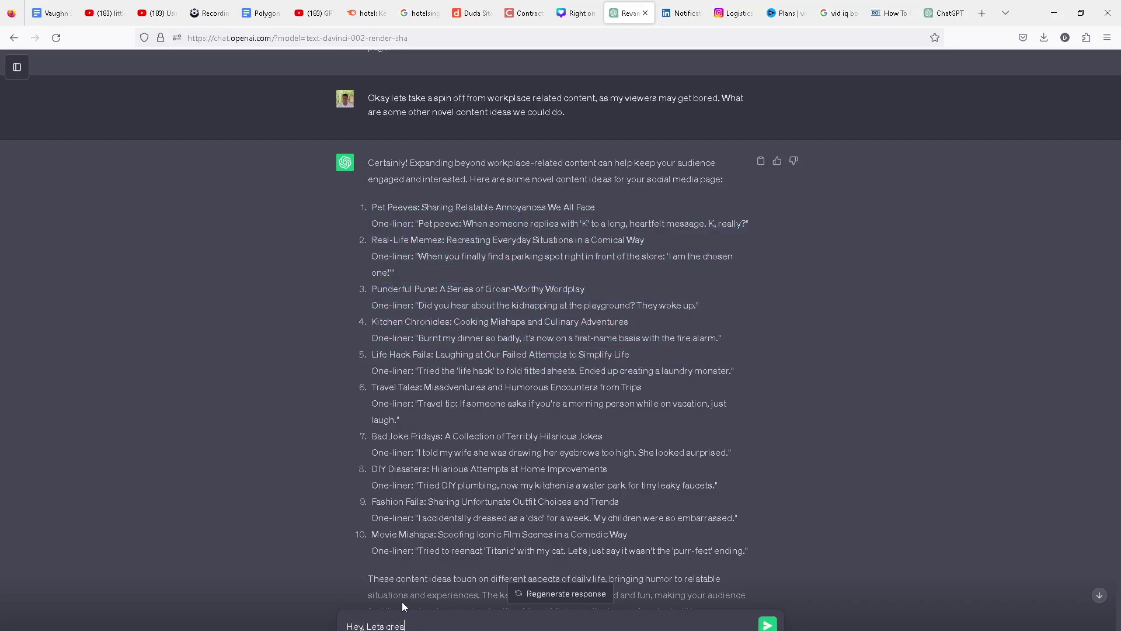
pyautogui.write('some more workplace related contnet ideas,')
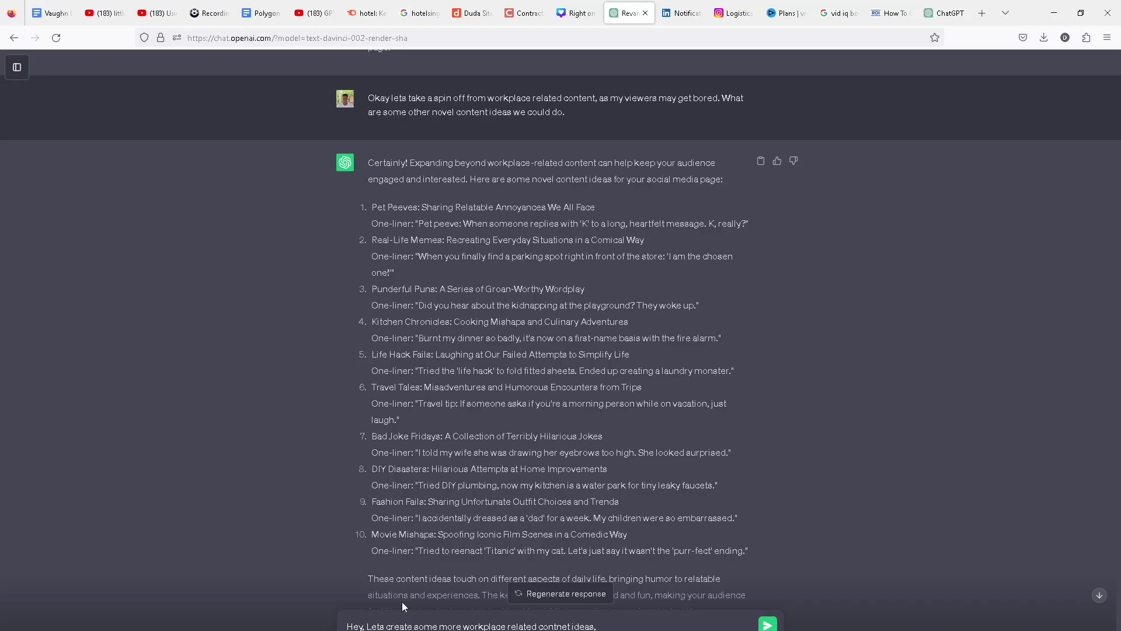
pyautogui.press('BackSpace')
pyautogui.press('BackSpace')
pyautogui.press('BackSpace')
pyautogui.press('BackSpace')
pyautogui.press('BackSpace')
pyautogui.press('BackSpace')
pyautogui.press('BackSpace')
pyautogui.press('BackSpace')
pyautogui.press('BackSpace')
pyautogui.press('BackSpace')
pyautogui.write('ent ideas')
pyautogui.press('Return')
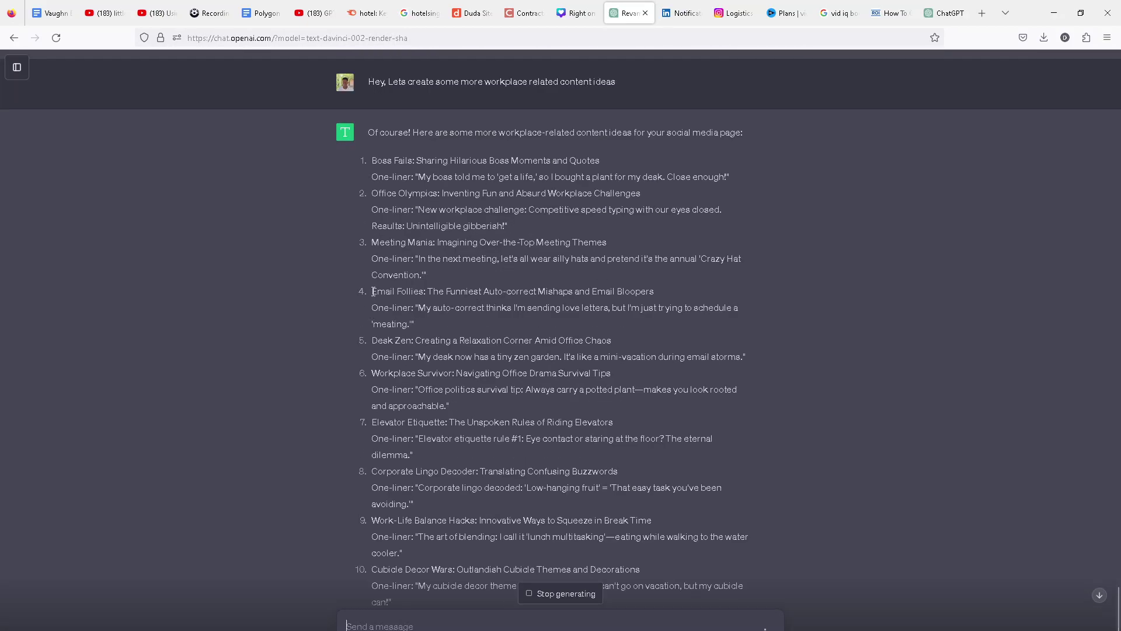
# Look over the new workplace content ideas and the preceding "Bad Joke Fridays" one-liners
pyautogui.scroll(4, 373, 291)
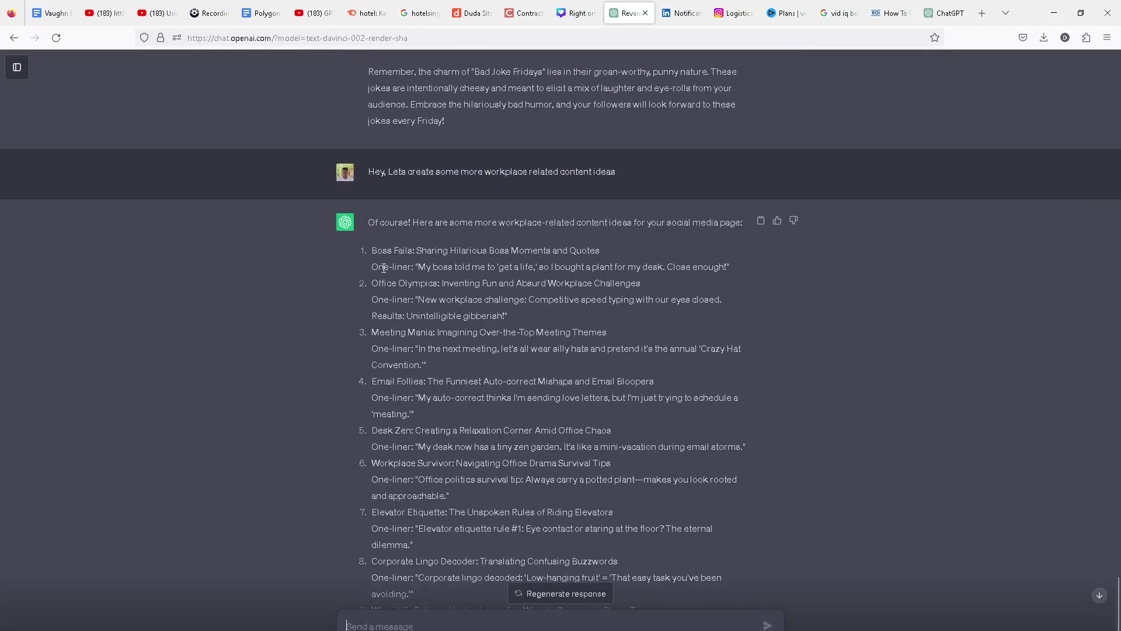
pyautogui.scroll(-4, 386, 267)
pyautogui.scroll(1, 411, 270)
pyautogui.scroll(9, 410, 268)
pyautogui.scroll(-2, 398, 323)
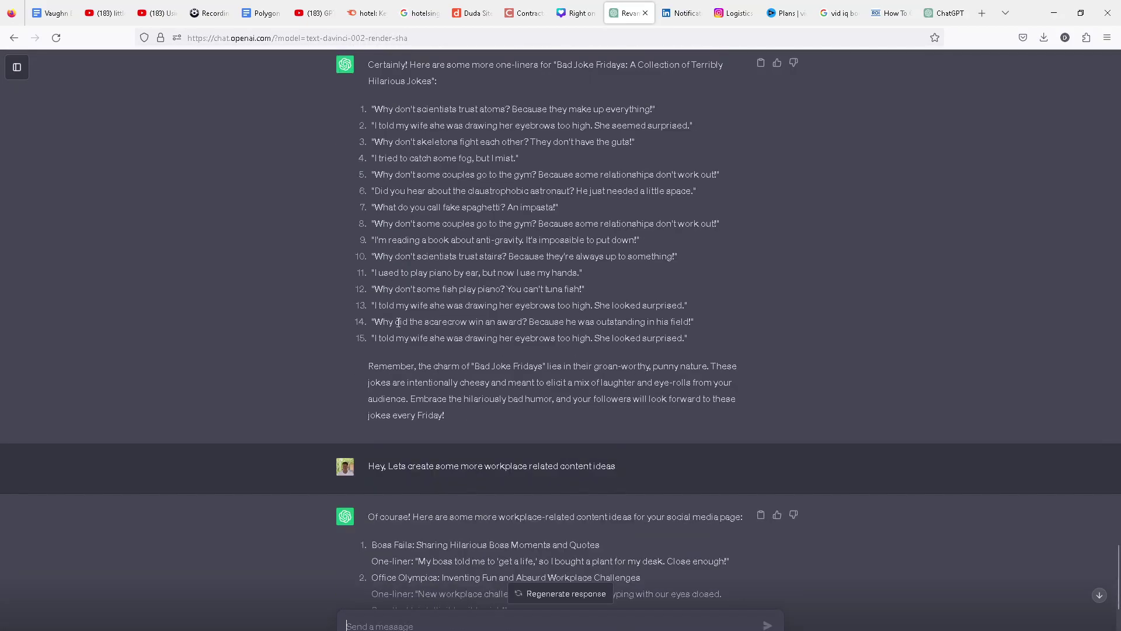
pyautogui.scroll(1, 399, 322)
pyautogui.moveTo(387, 76); pyautogui.dragTo(546, 76)
pyautogui.scroll(-3, 377, 387)
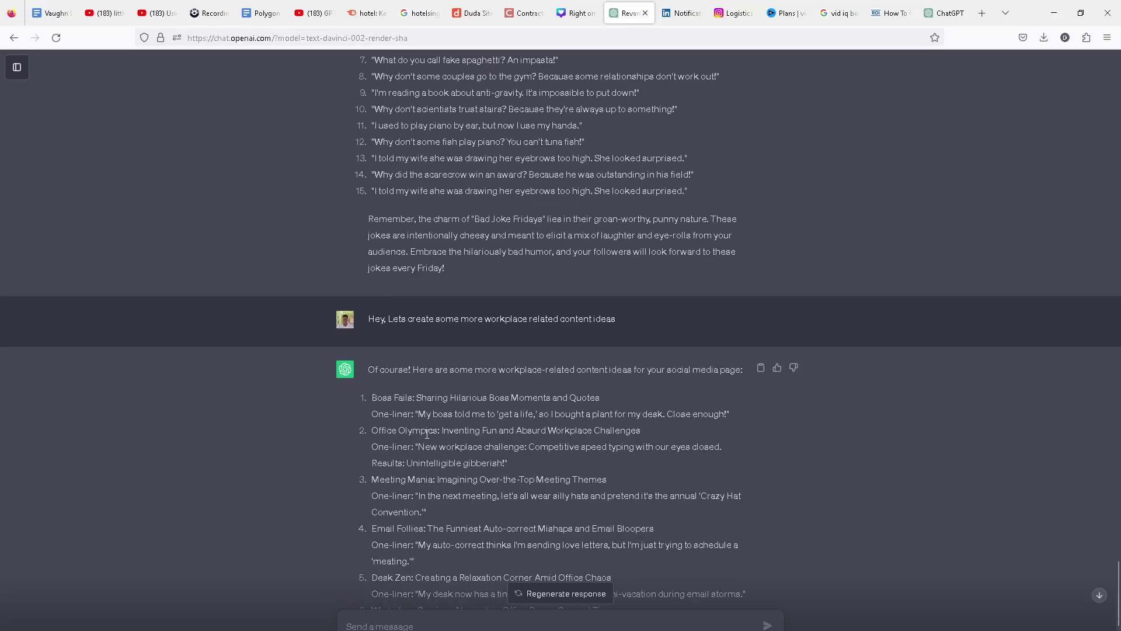
# Examine the workplace idea titles, focusing on "Office Olympics", "Meeting Mania" and "Email Follies"
pyautogui.moveTo(392, 432); pyautogui.dragTo(454, 432)
pyautogui.scroll(-1, 544, 362)
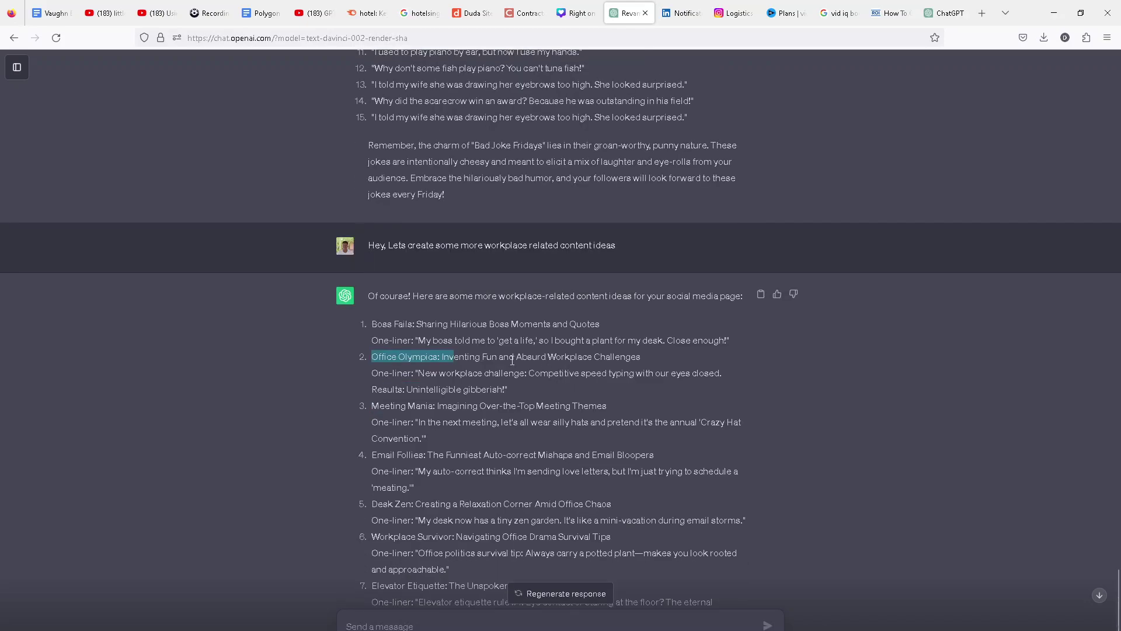
pyautogui.scroll(-2, 516, 360)
pyautogui.scroll(1, 403, 224)
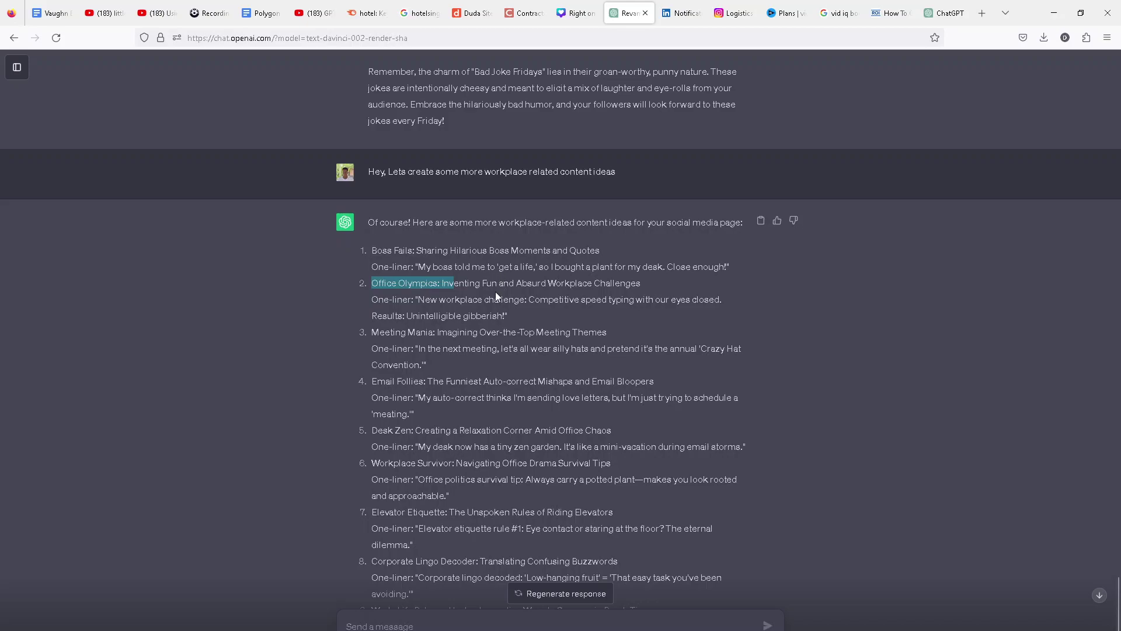
pyautogui.scroll(-1, 495, 292)
pyautogui.moveTo(379, 258); pyautogui.dragTo(419, 260)
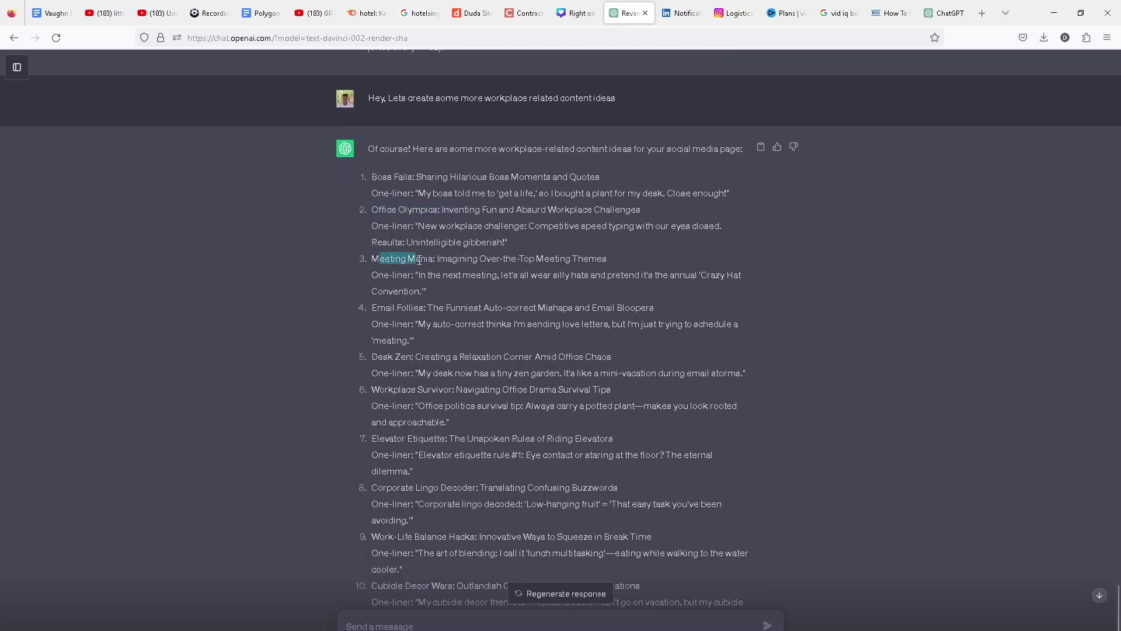
pyautogui.click(420, 308)
pyautogui.moveTo(381, 209); pyautogui.dragTo(448, 209)
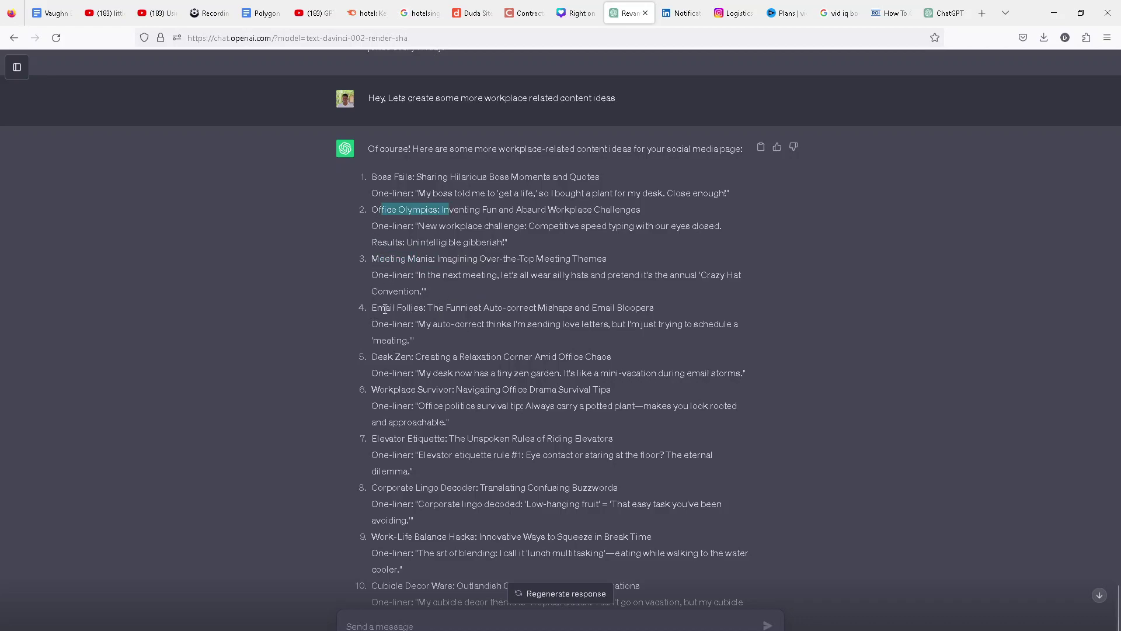
pyautogui.moveTo(384, 309); pyautogui.dragTo(424, 308)
pyautogui.scroll(-2, 422, 309)
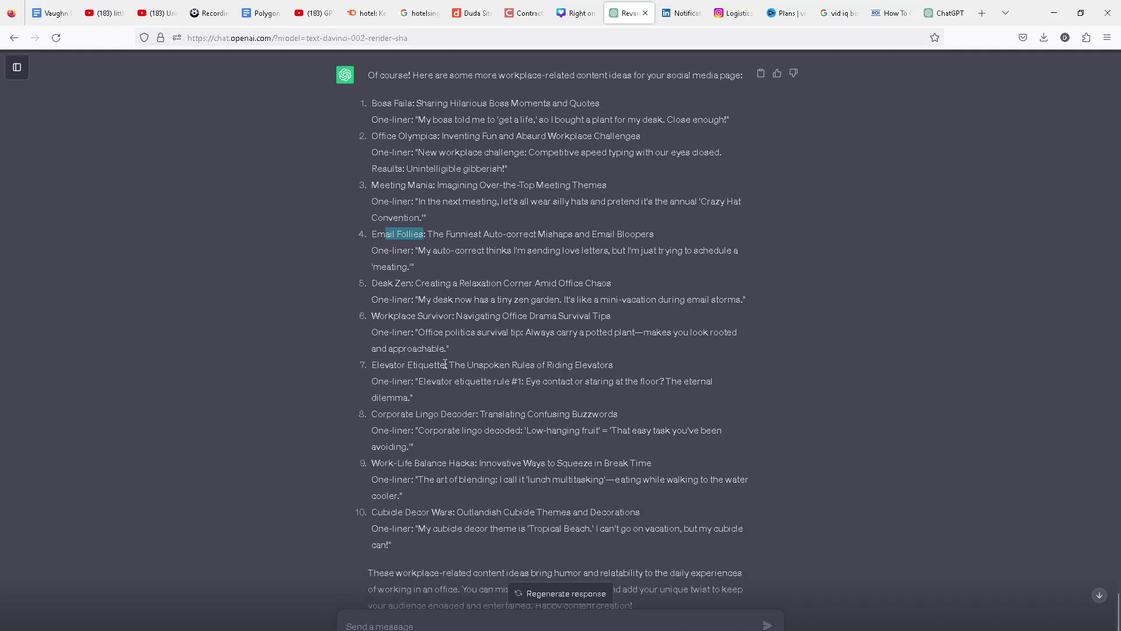
# Examine the workplace content ideas, focusing on the "Elevator Etiquette" title and the "Boss Fails" title with its one-liner
pyautogui.moveTo(379, 365); pyautogui.dragTo(424, 367)
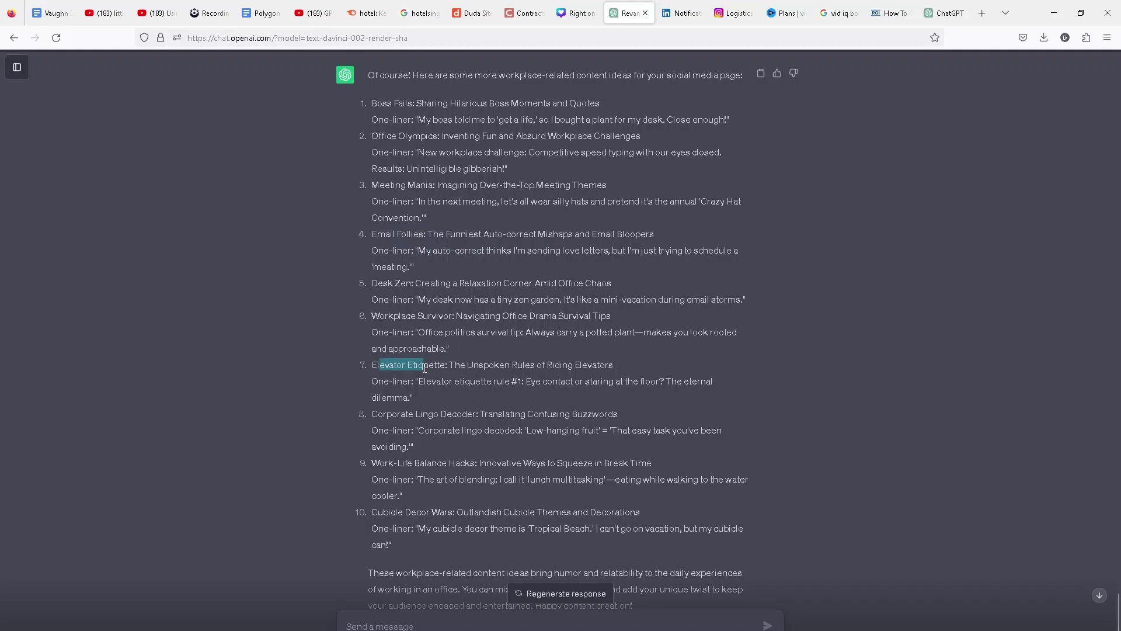
pyautogui.scroll(2, 398, 292)
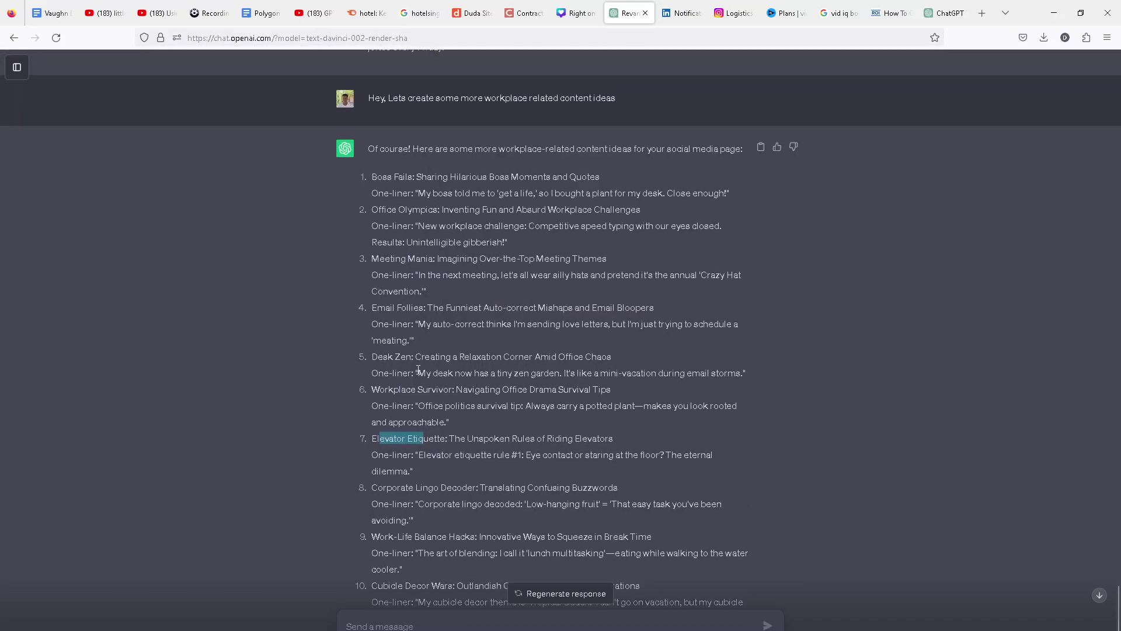
pyautogui.scroll(-3, 418, 369)
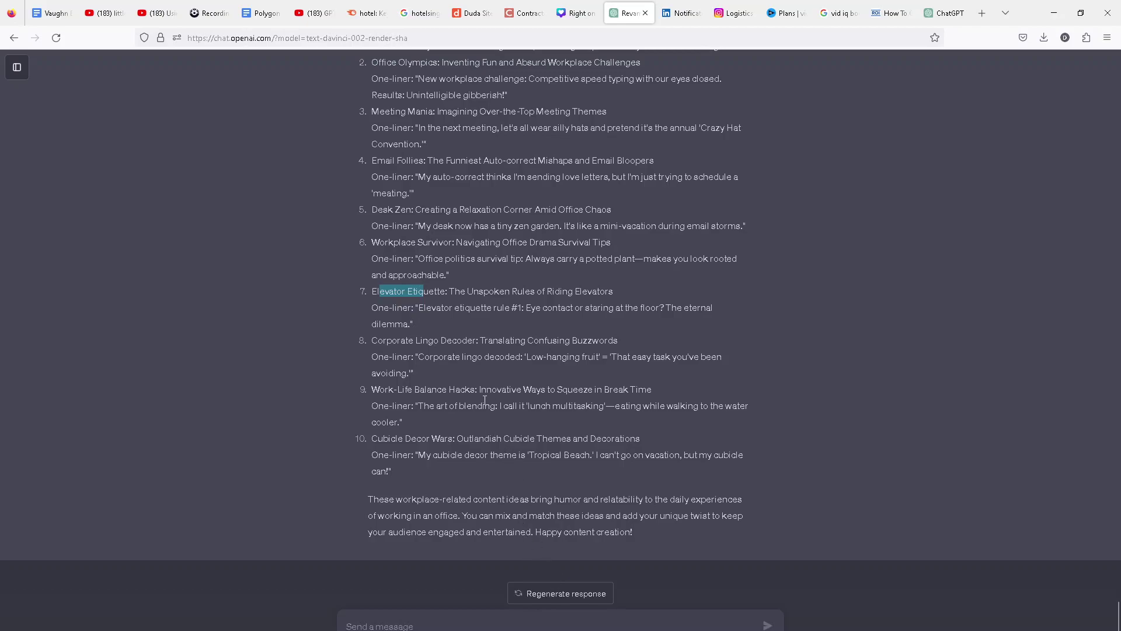
pyautogui.scroll(10, 475, 402)
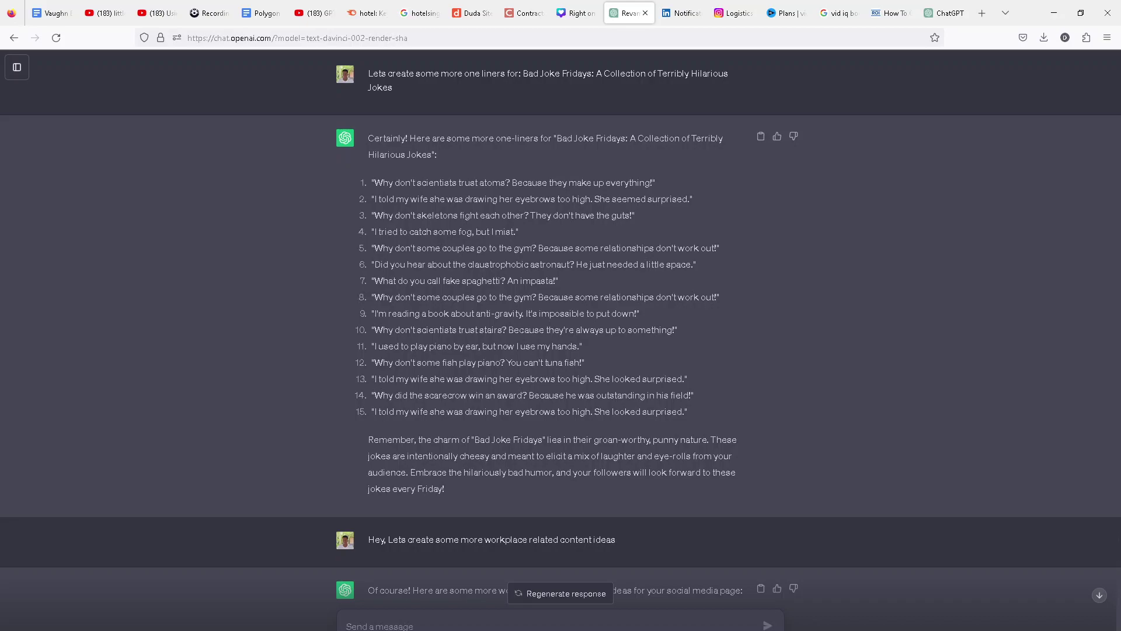
pyautogui.scroll(-10, 553, 480)
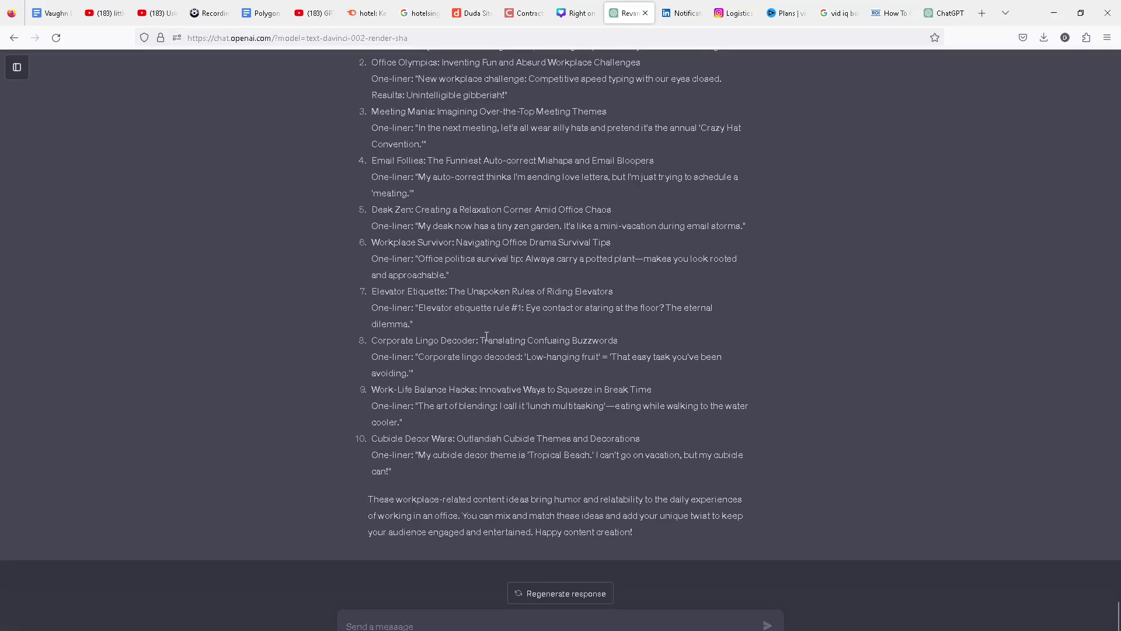
pyautogui.scroll(3, 478, 333)
pyautogui.moveTo(373, 178); pyautogui.dragTo(740, 198)
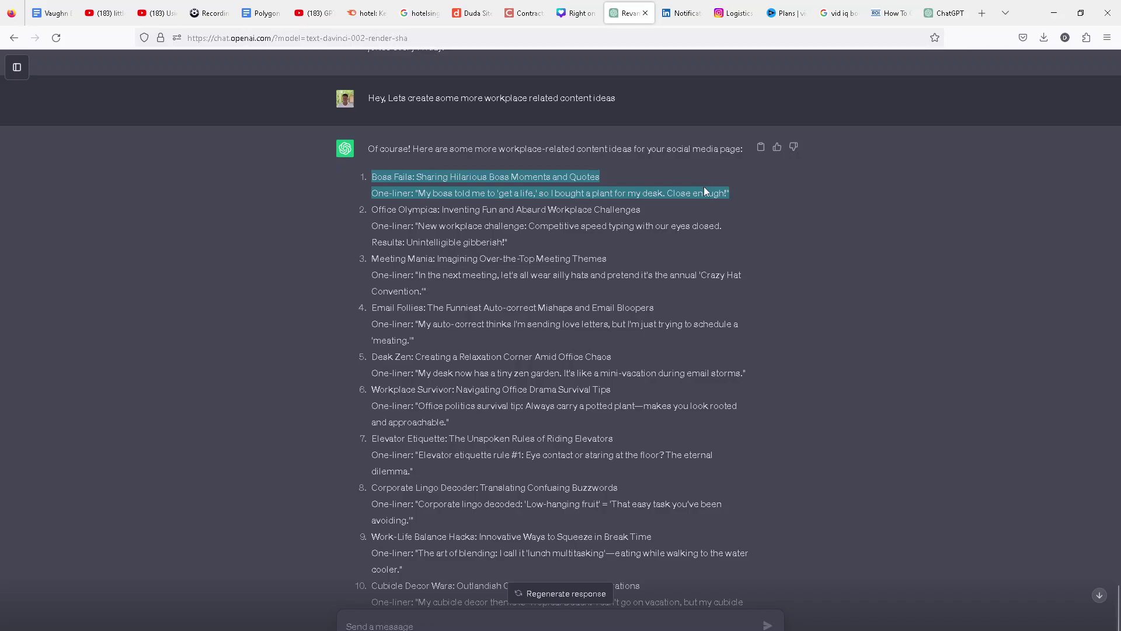
pyautogui.scroll(-3, 618, 257)
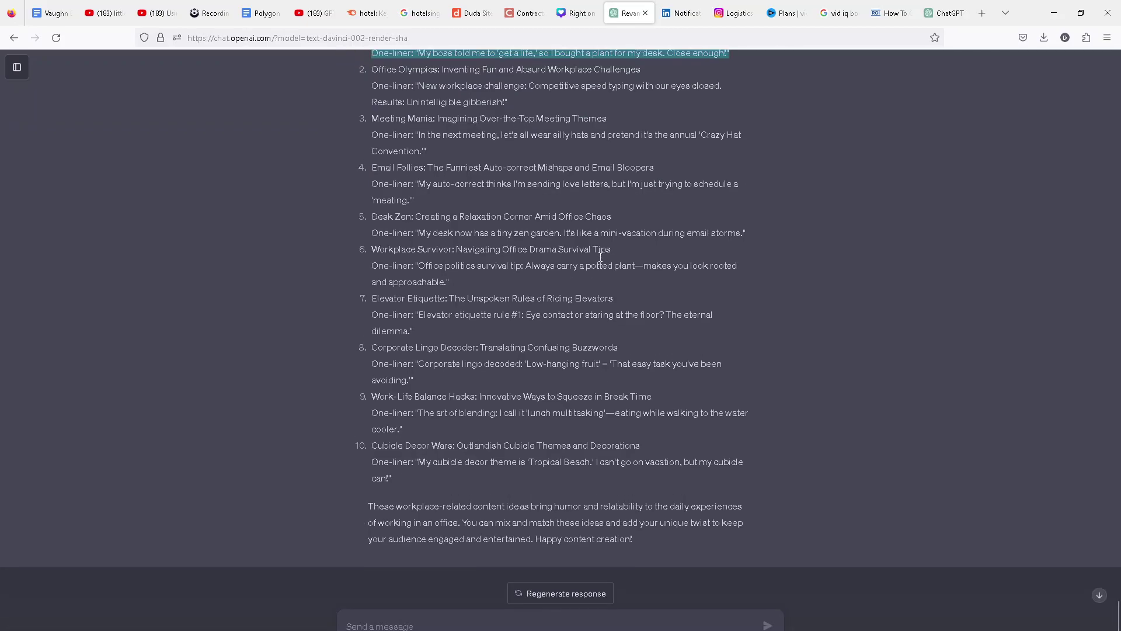
pyautogui.scroll(3, 607, 253)
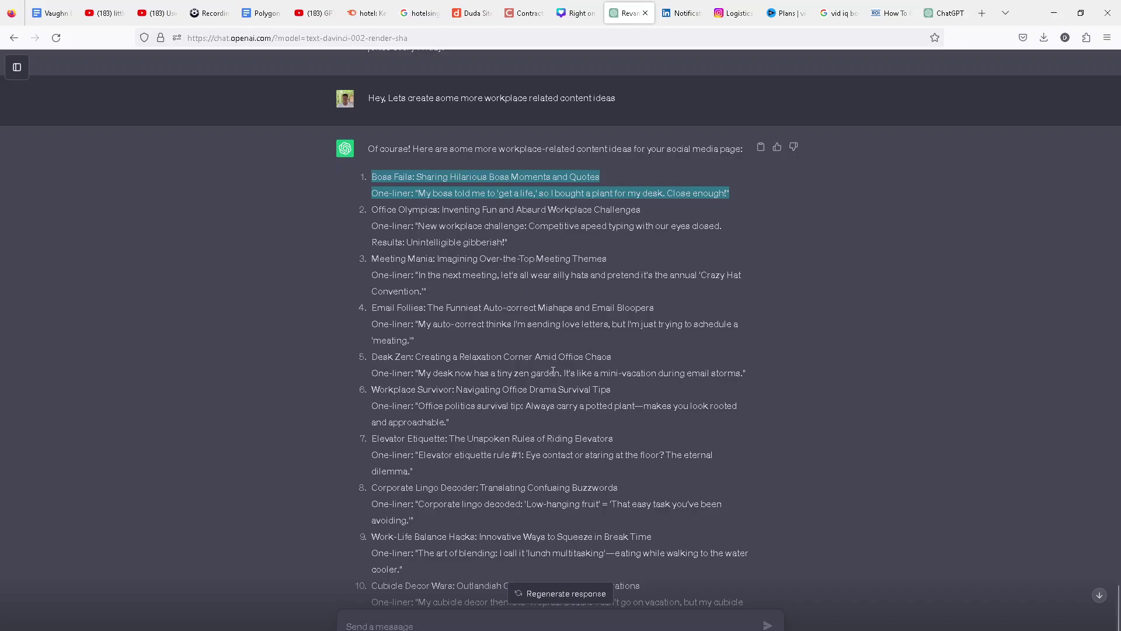
pyautogui.scroll(-3, 464, 384)
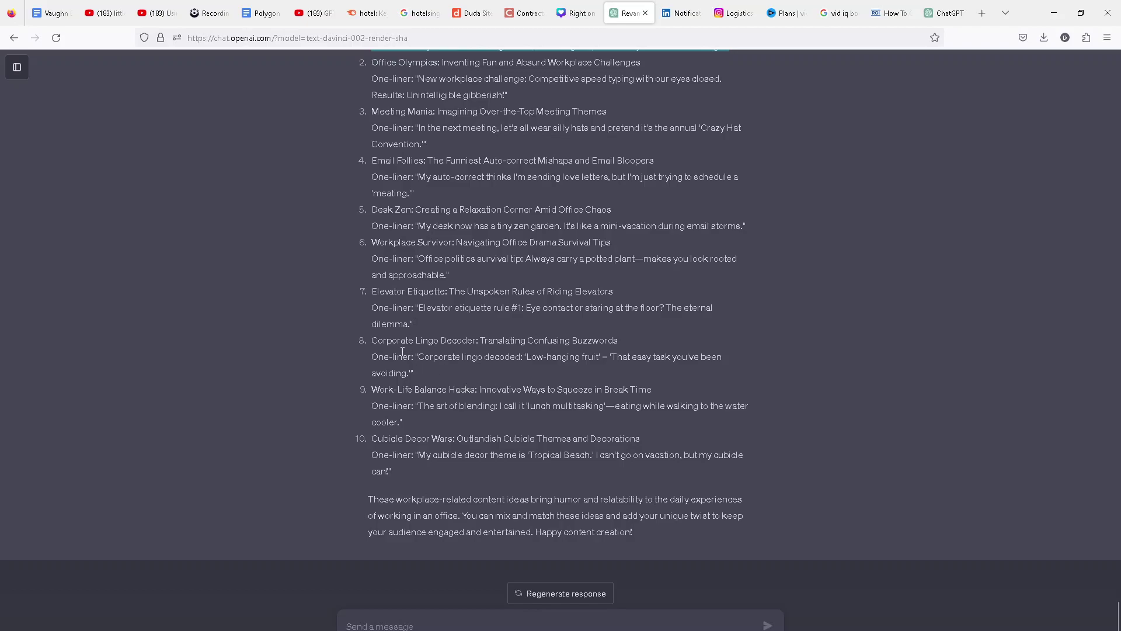
# Look back through the conversation to the "Pet Peeves: Sharing Relatable Annoyances We All Face" prompt
pyautogui.scroll(1, 403, 352)
pyautogui.scroll(-1, 403, 352)
pyautogui.scroll(10, 403, 351)
pyautogui.scroll(-10, 402, 351)
pyautogui.scroll(15, 491, 248)
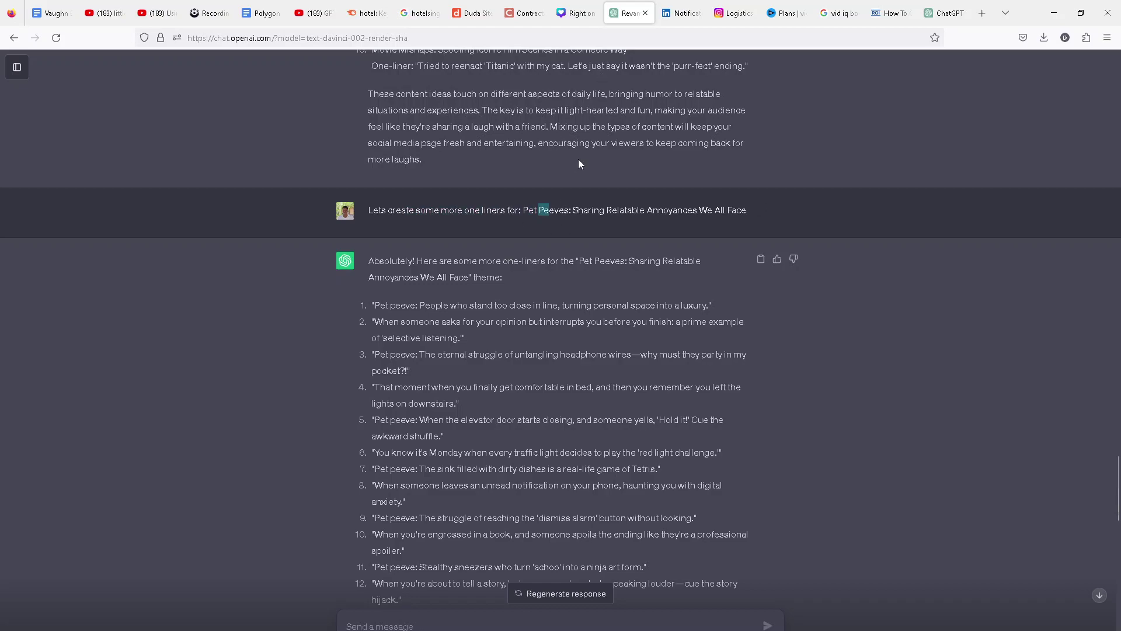
# Open the Canva home page in a new browser tab
pyautogui.click(572, 14)
pyautogui.click(982, 13)
pyautogui.write('canva')
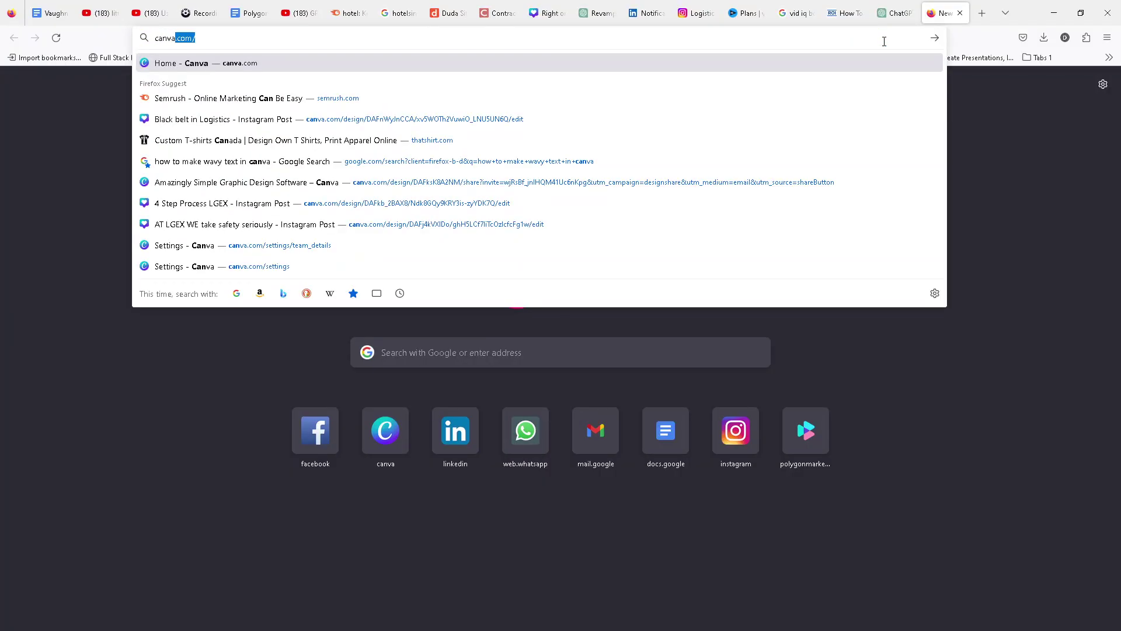
pyautogui.press('Return')
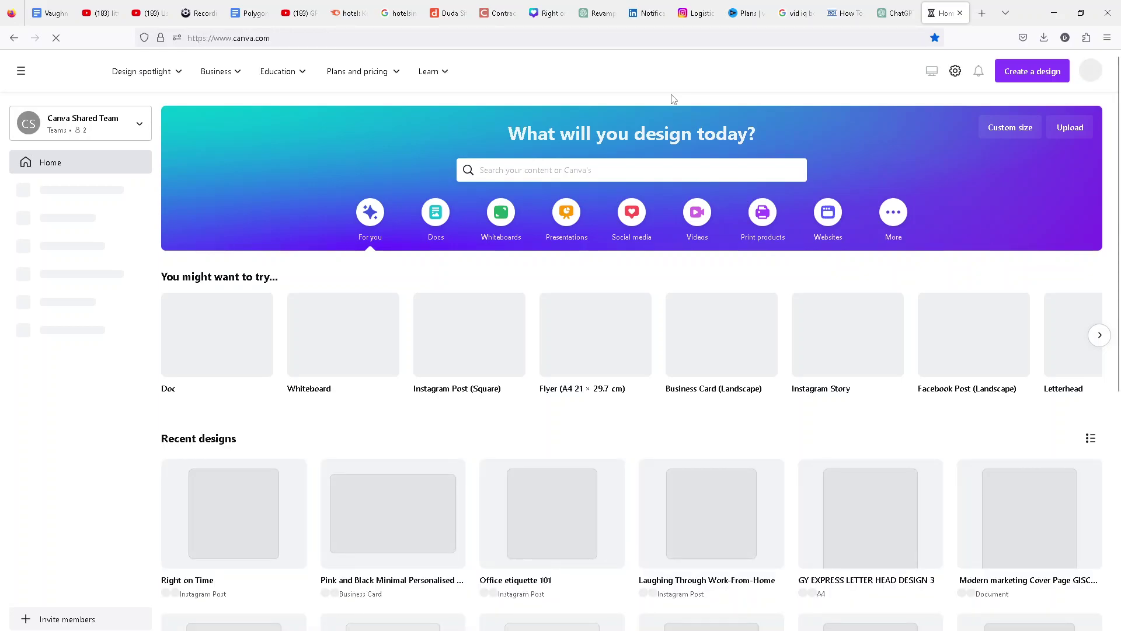
# Open the recent design "Laughing Through Work-From-Home" for editing, keeping only one tab of it
pyautogui.scroll(-2, 596, 193)
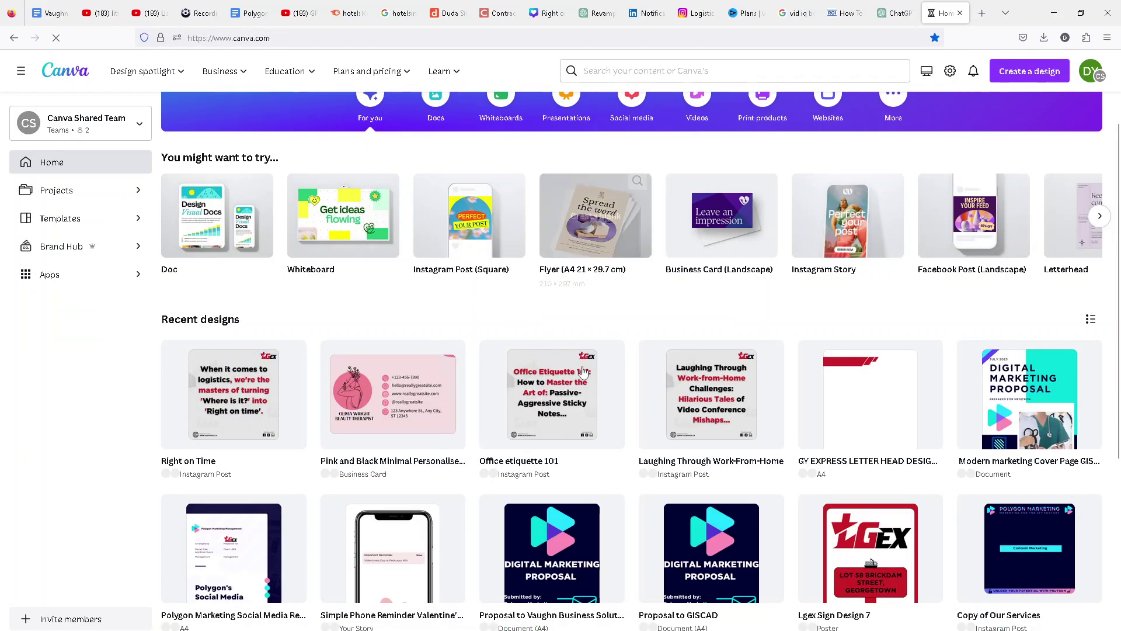
pyautogui.middleClick(736, 413)
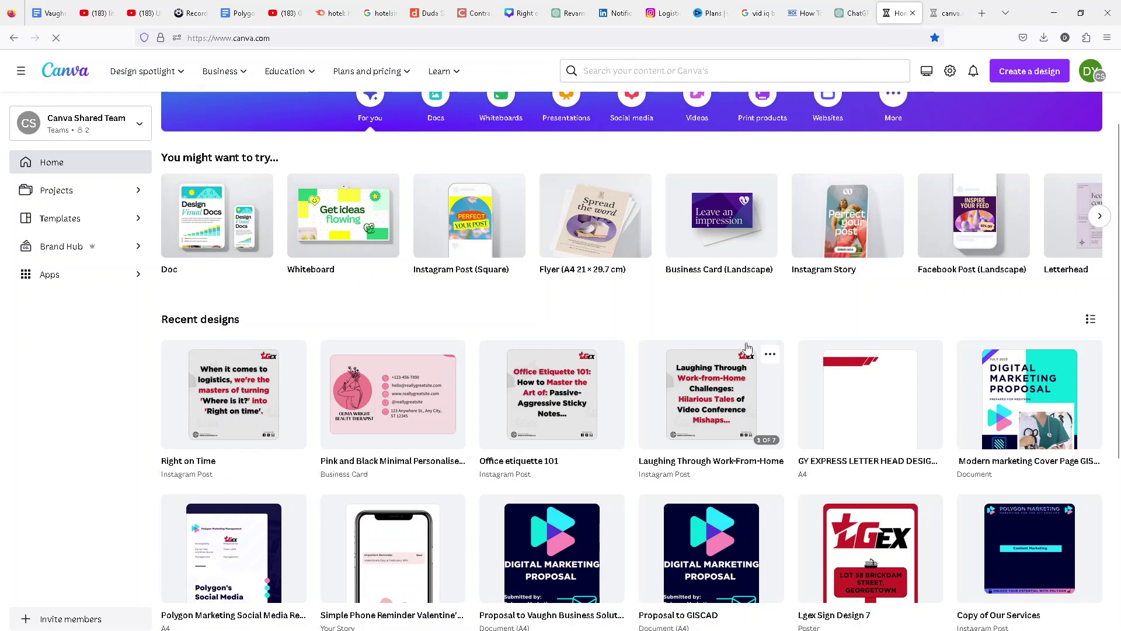
pyautogui.click(717, 413)
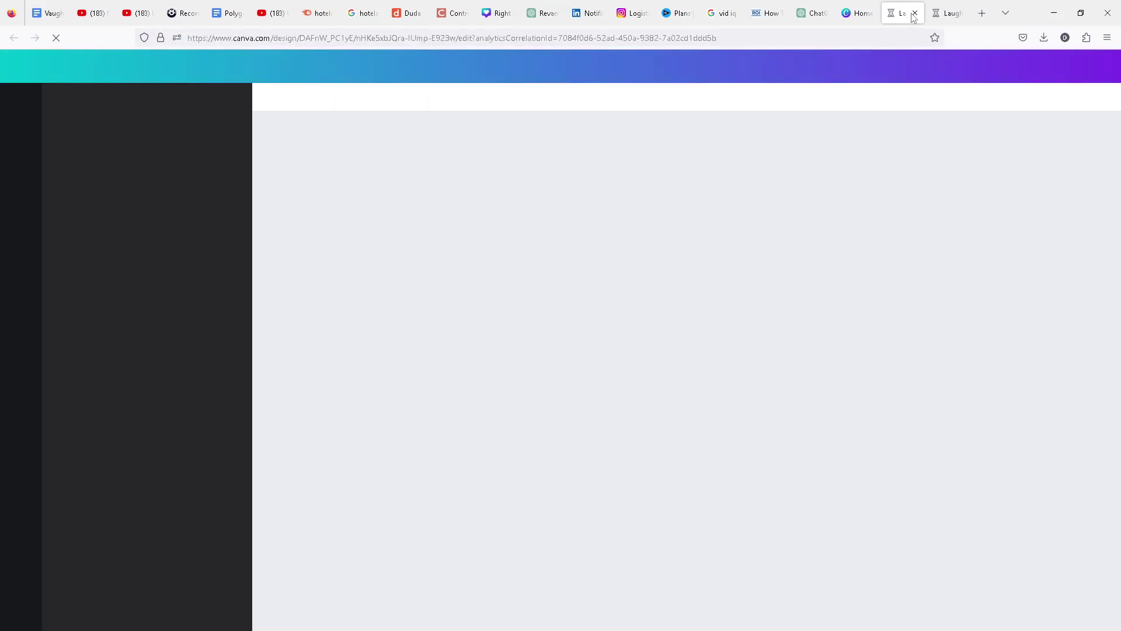
pyautogui.middleClick(914, 7)
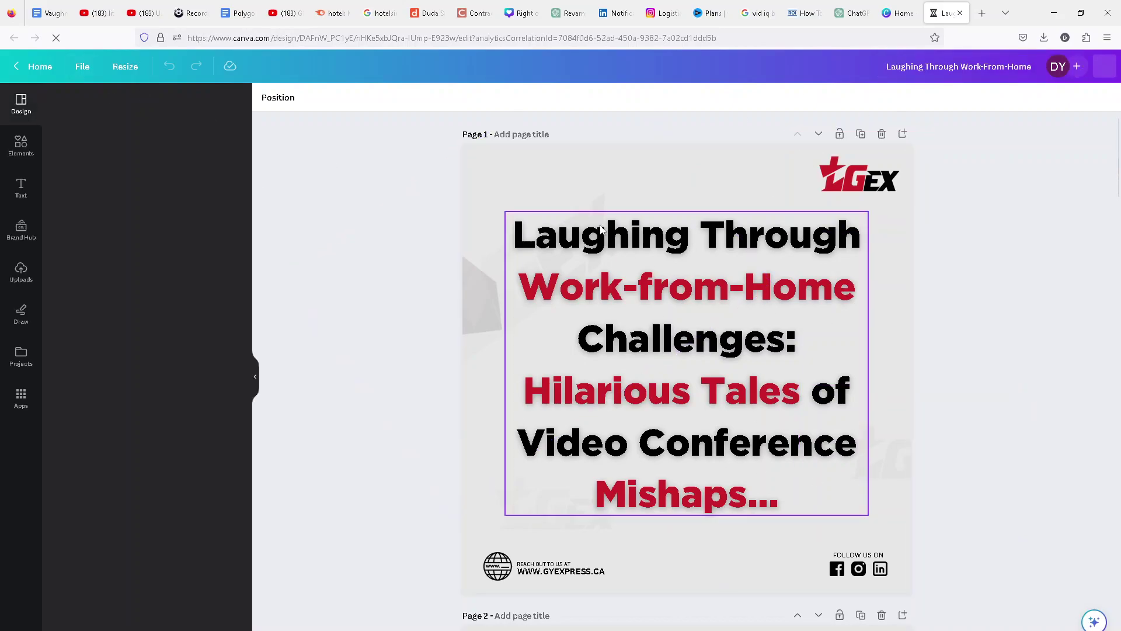
# Make a copy of the "Laughing Through Work-From-Home" design and close the original
pyautogui.click(79, 69)
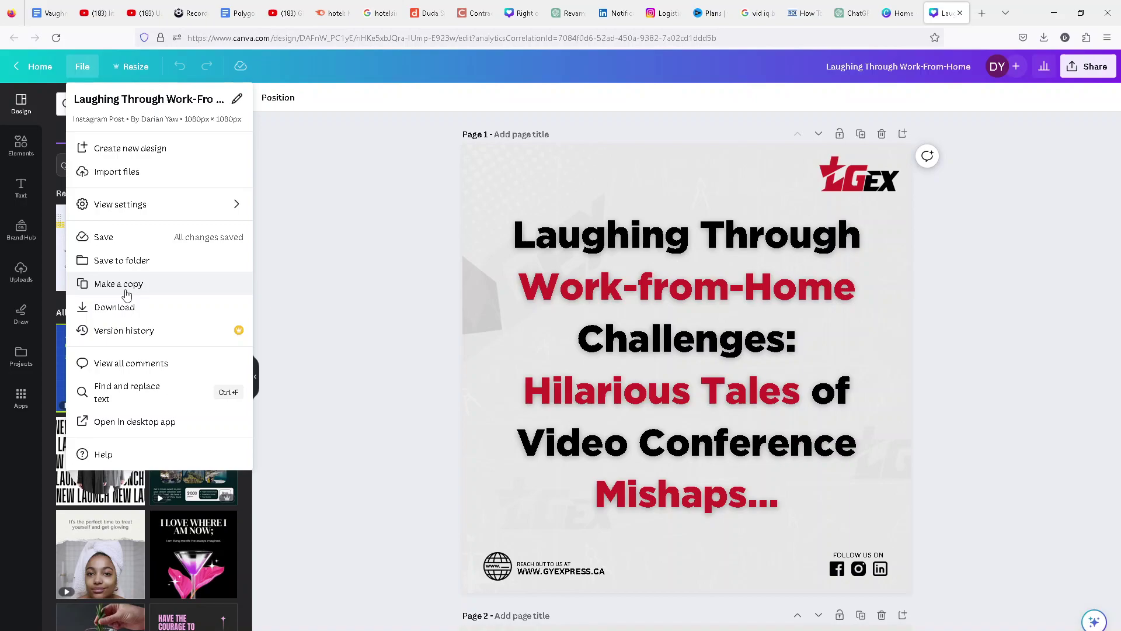
pyautogui.click(127, 292)
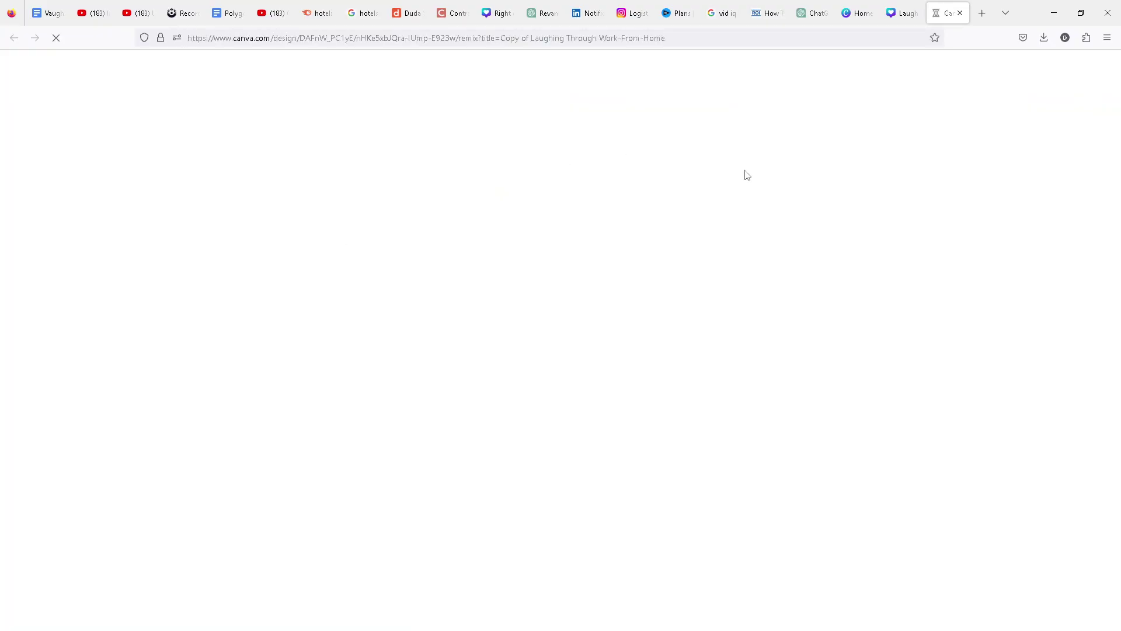
pyautogui.click(892, 15)
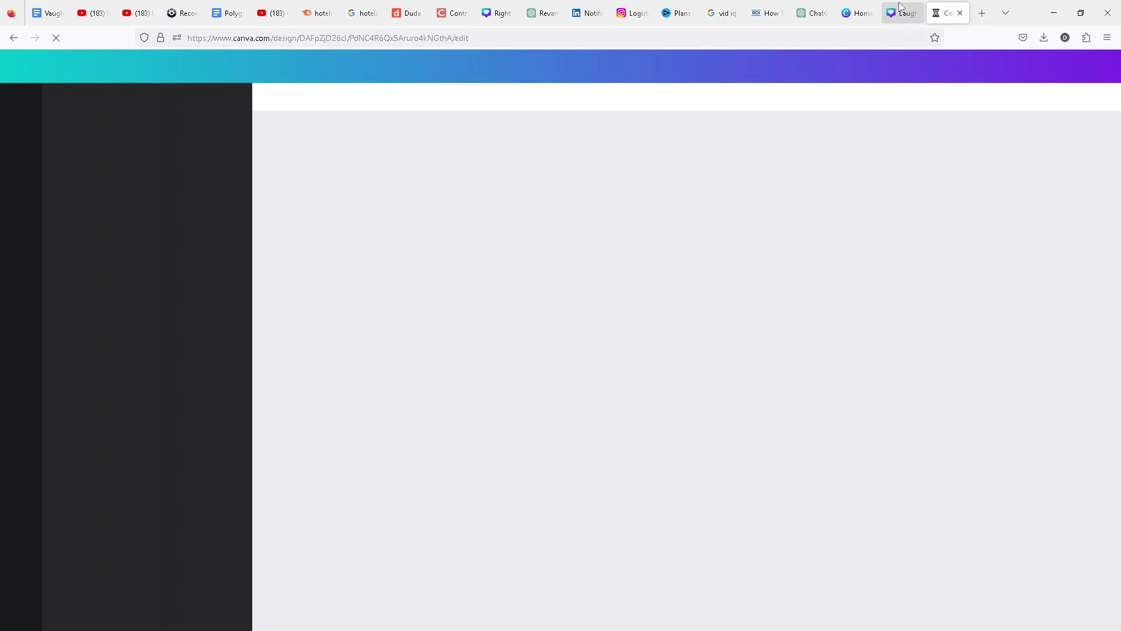
pyautogui.click(914, 14)
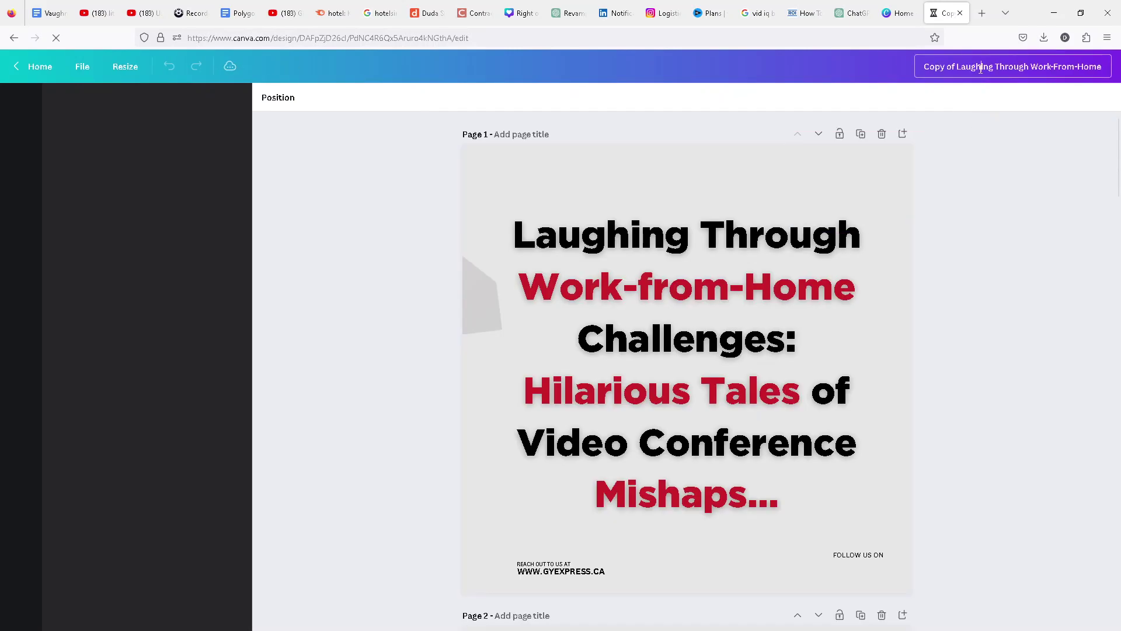
pyautogui.doubleClick(981, 67)
pyautogui.hotkey('ctrl', 'a')
pyautogui.doubleClick(981, 67)
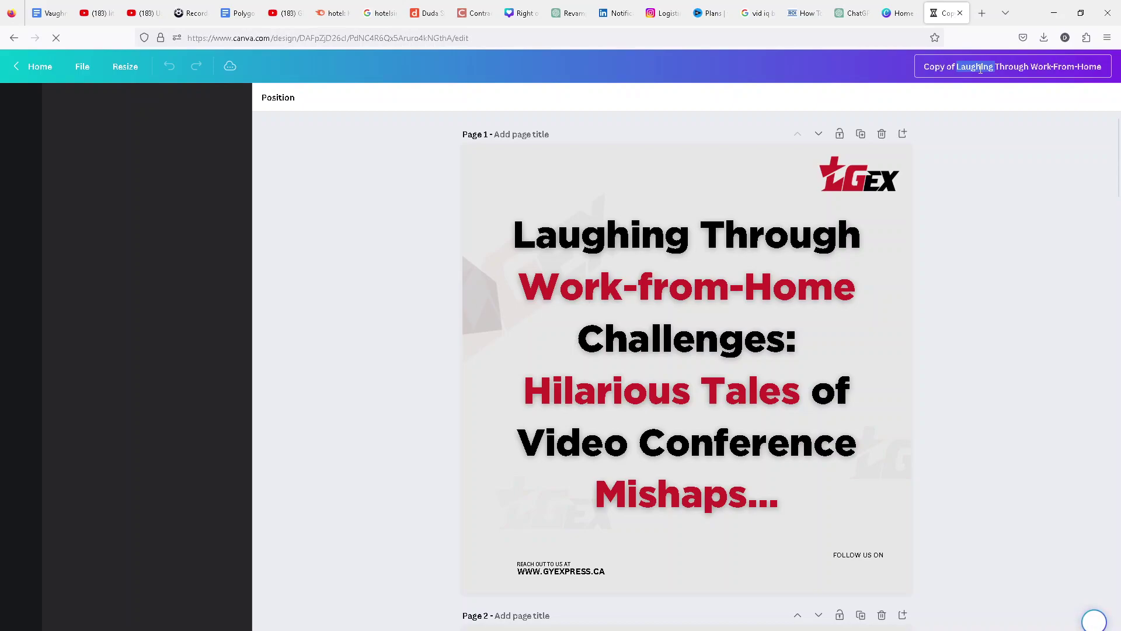
# Close the unused "Hello" chat and switch to the ChatGPT conversation containing the Pet Peeves prompt
pyautogui.click(852, 12)
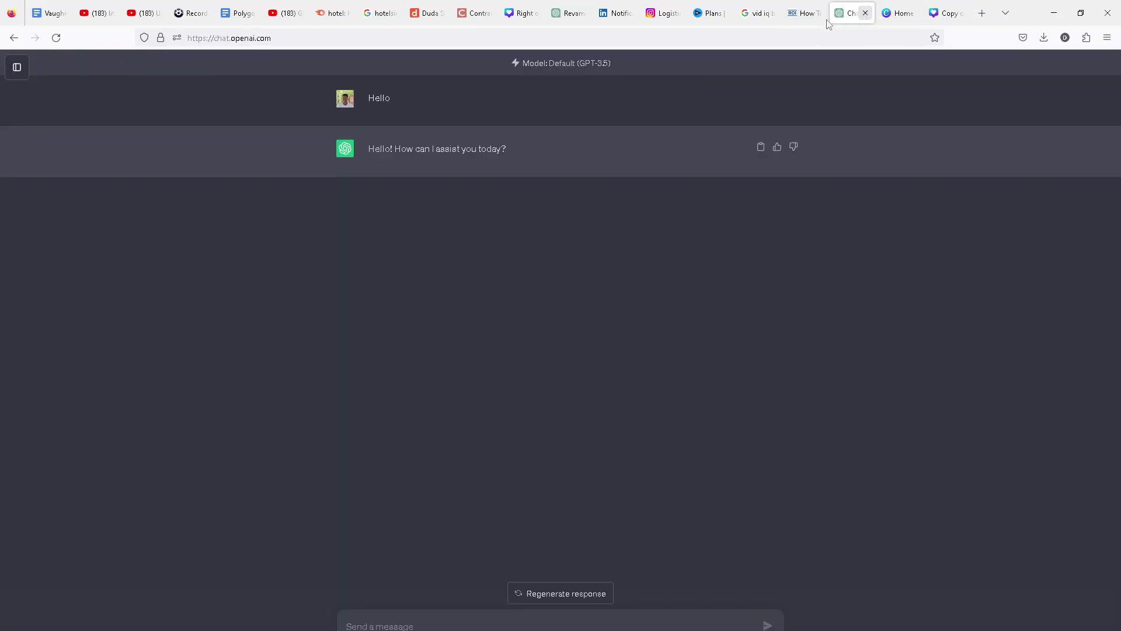
pyautogui.hotkey('ctrl', 'w')
pyautogui.click(563, 14)
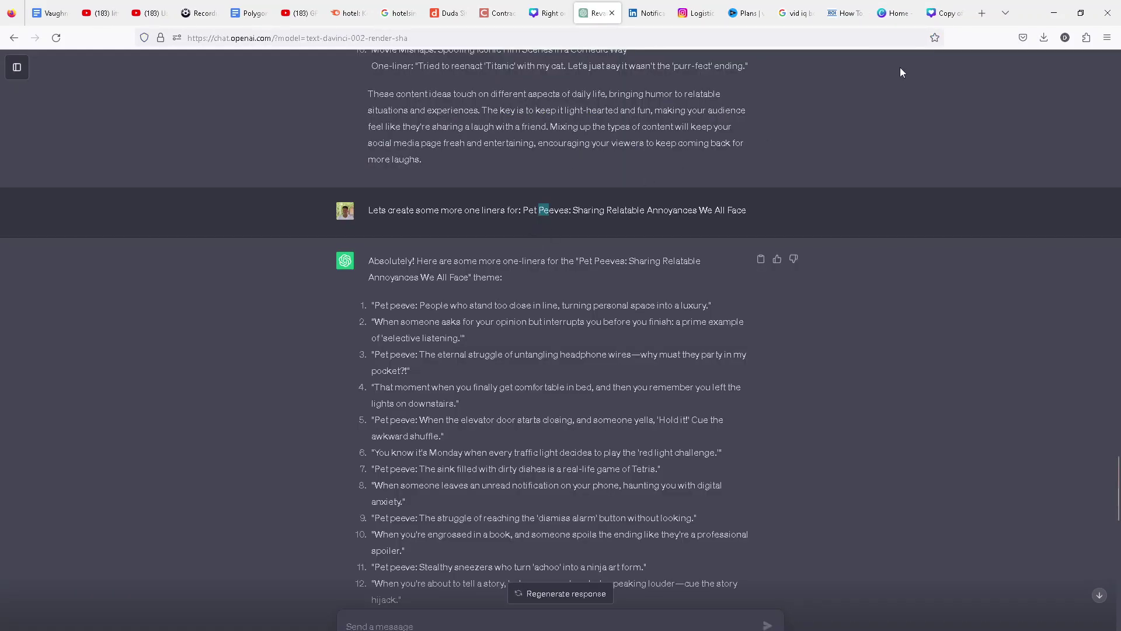
# Check the wording of the "Pet Peeves: Sharing Relatable Annoyances We All Face" title and compare it with the existing "Right on Time" design in Canva
pyautogui.moveTo(571, 213); pyautogui.dragTo(745, 216)
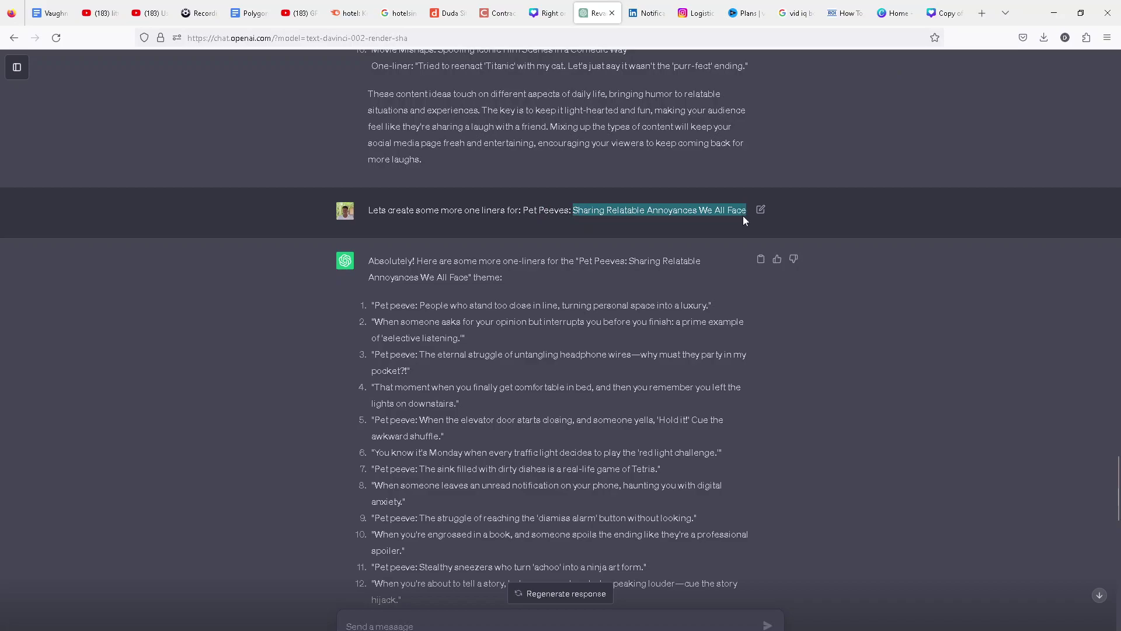
pyautogui.click(546, 211)
pyautogui.moveTo(522, 213); pyautogui.dragTo(571, 210)
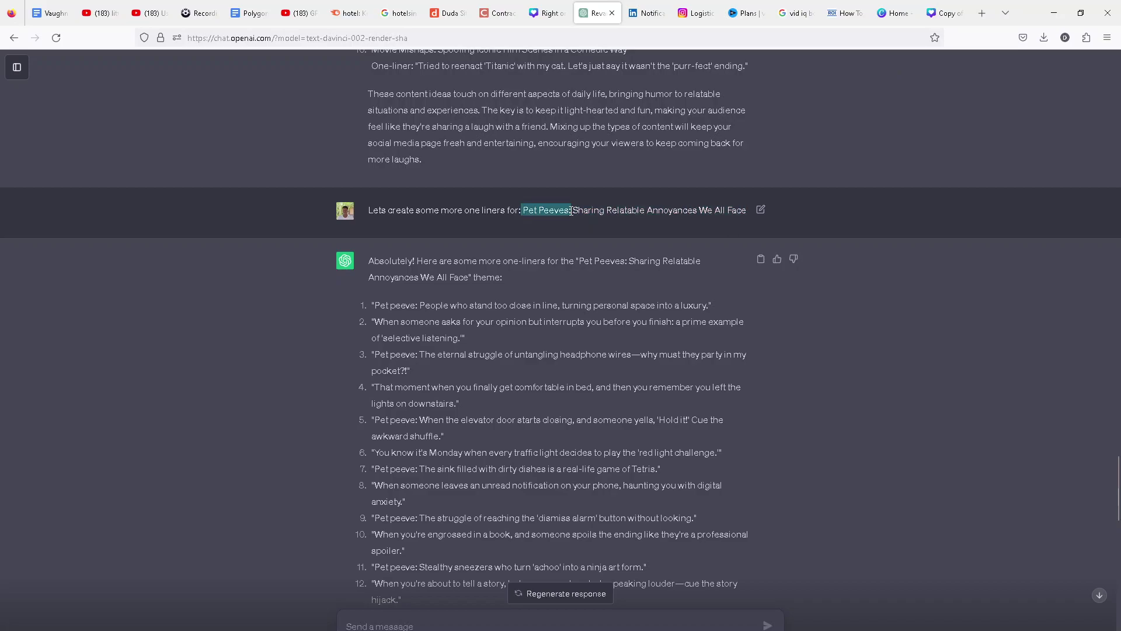
pyautogui.click(547, 13)
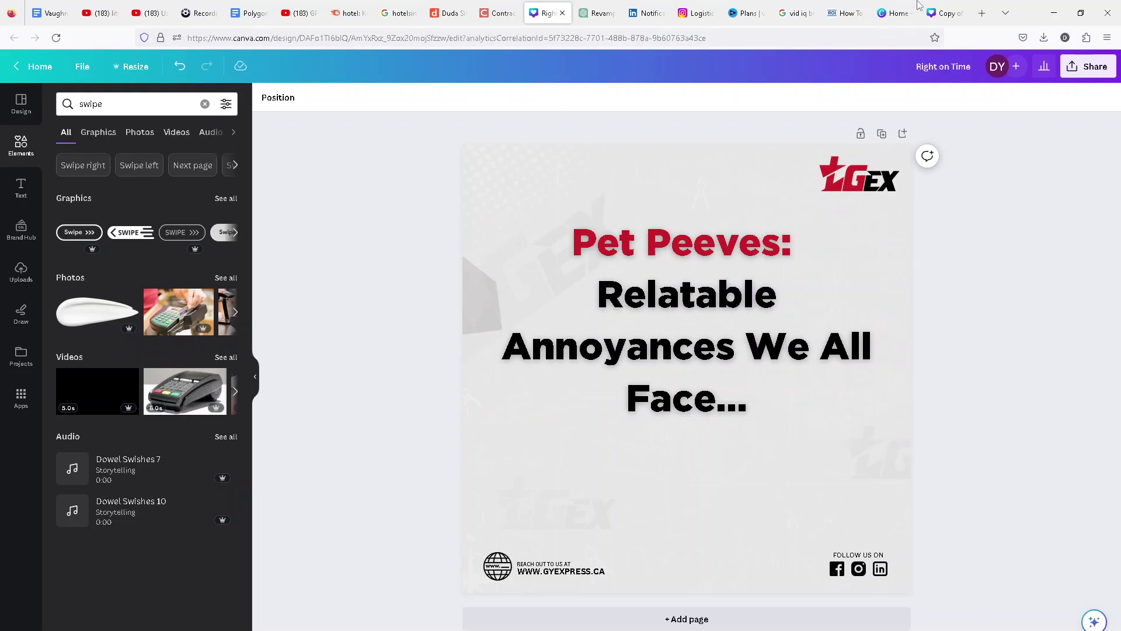
# In the copied Canva design, replace "Laughing Through" in the page 1 headline with "Pet Peeves:"
pyautogui.click(947, 4)
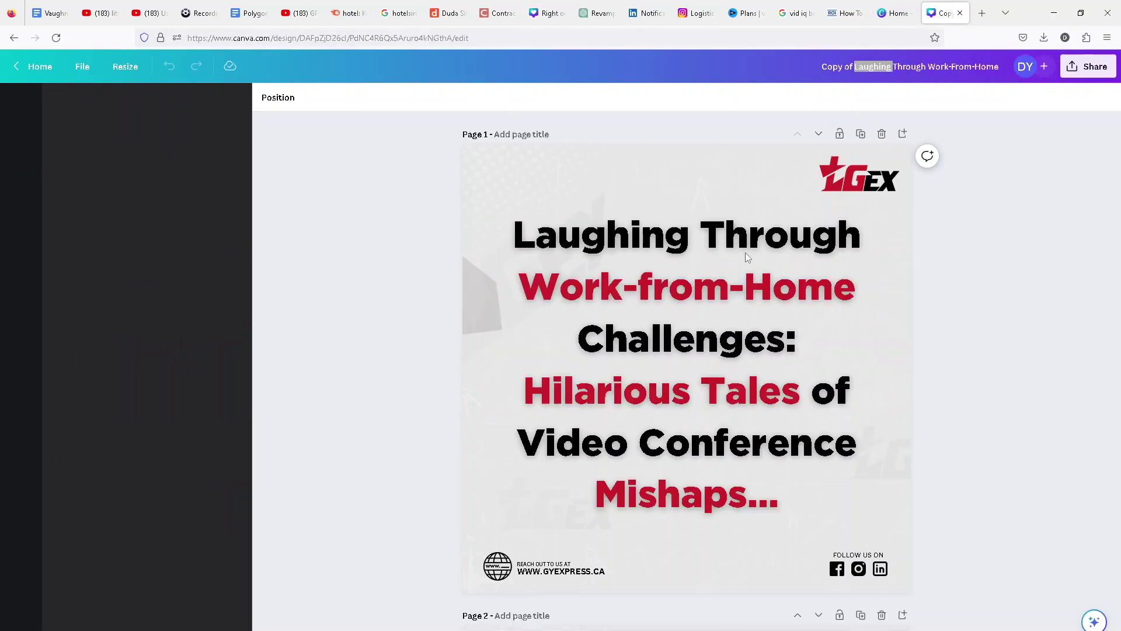
pyautogui.click(679, 257)
pyautogui.doubleClick(673, 267)
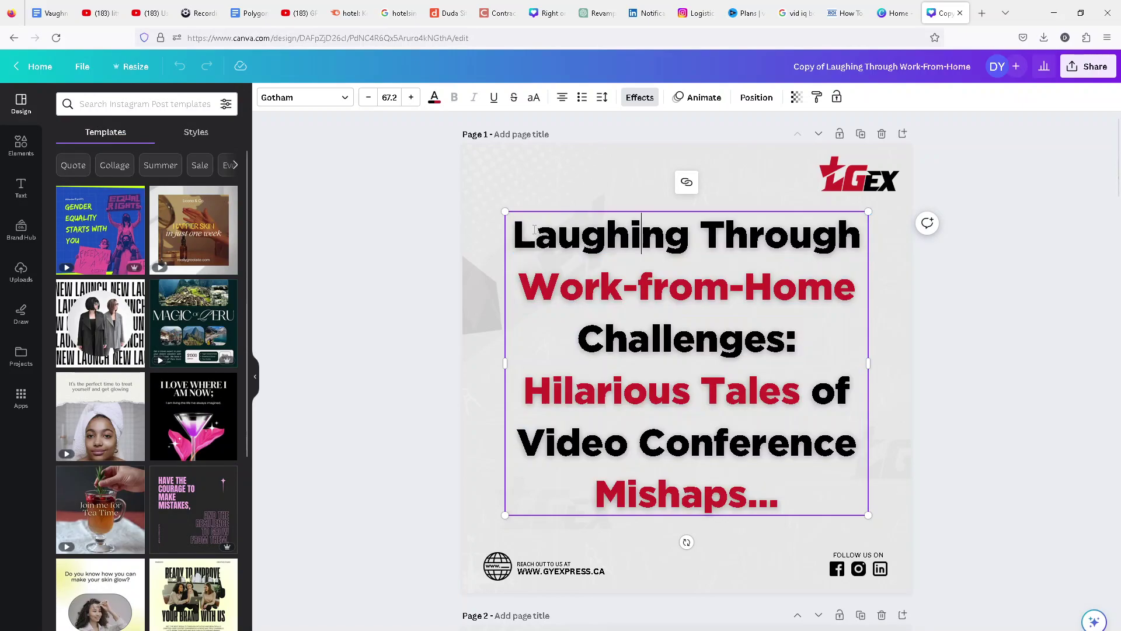
pyautogui.moveTo(513, 233); pyautogui.dragTo(853, 235)
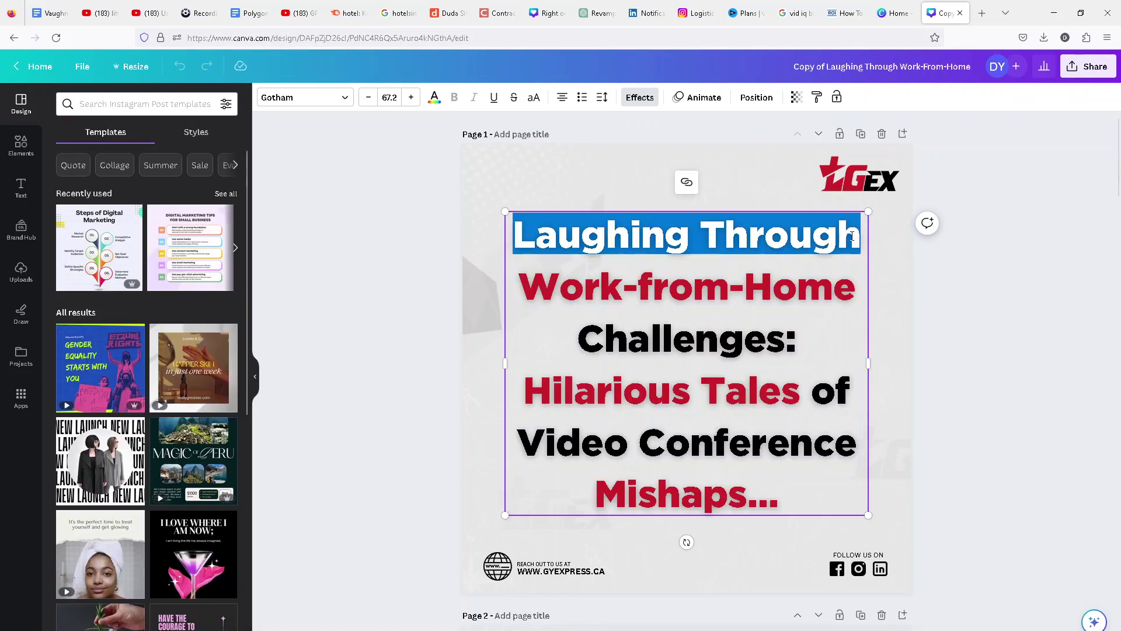
pyautogui.write('Pet Pee')
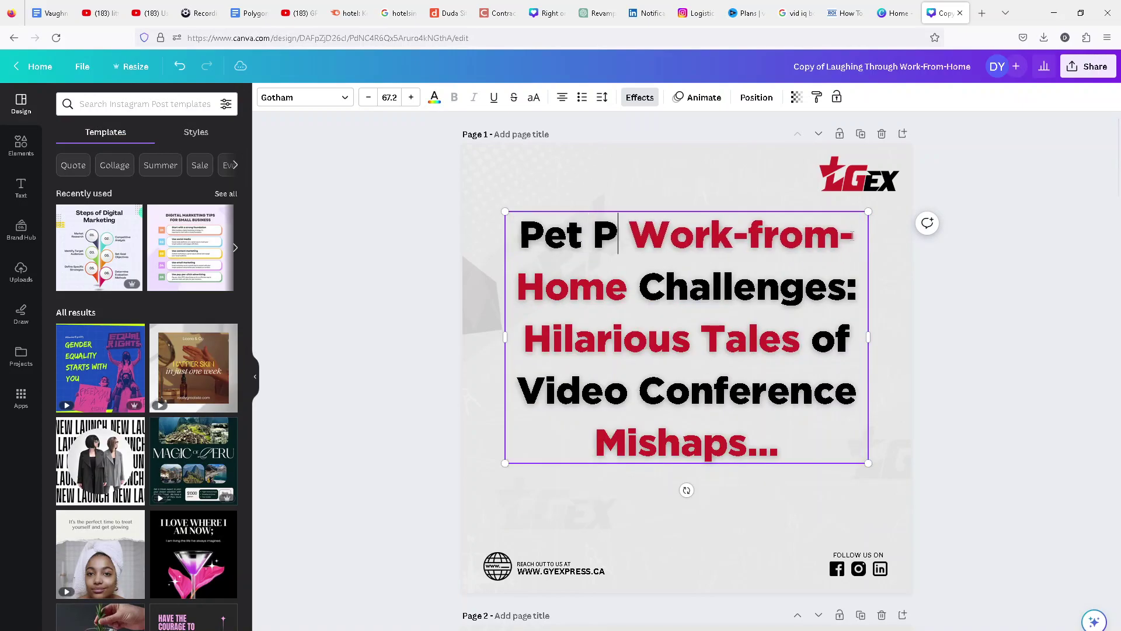
pyautogui.write('ves:')
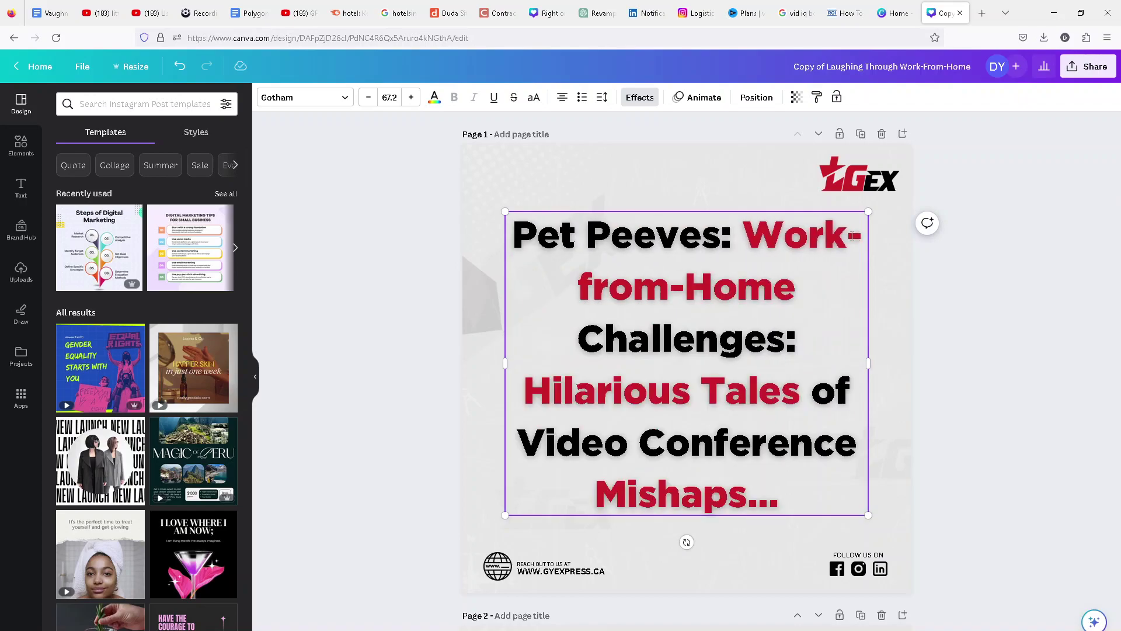
pyautogui.hotkey('shift', 'Down')
pyautogui.hotkey('shift', 'Down')
pyautogui.hotkey('shift', 'Down')
pyautogui.hotkey('shift', 'Down')
pyautogui.hotkey('shift', 'Down')
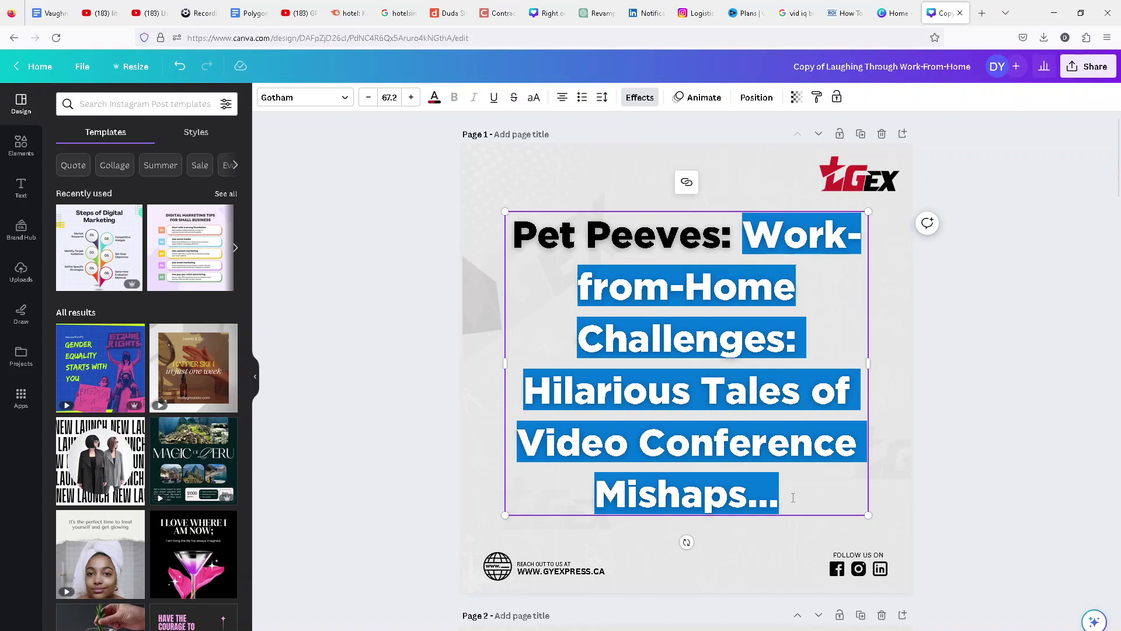
pyautogui.click(638, 495)
# Recolor the "Pet Peeves:" text in the page 1 headline with the red document color
pyautogui.moveTo(550, 237); pyautogui.dragTo(666, 228)
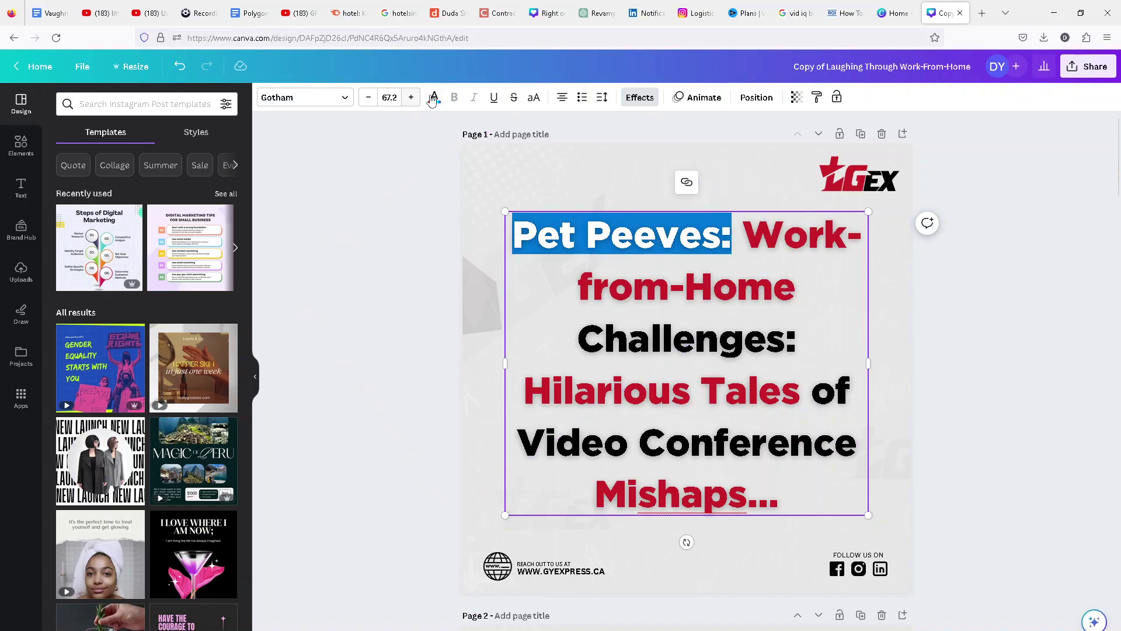
pyautogui.click(433, 98)
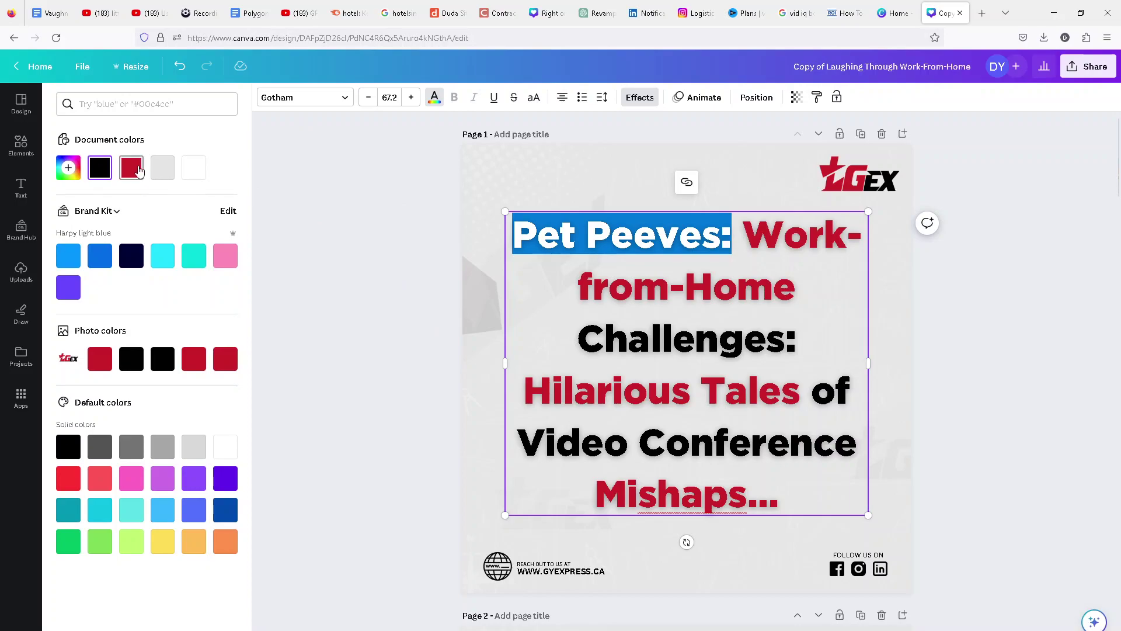
pyautogui.click(139, 169)
# Replace everything after "Pet Peeves:" in the page 1 headline with the placeholder "sdasdasdasd" on a new line
pyautogui.moveTo(742, 234); pyautogui.dragTo(816, 500)
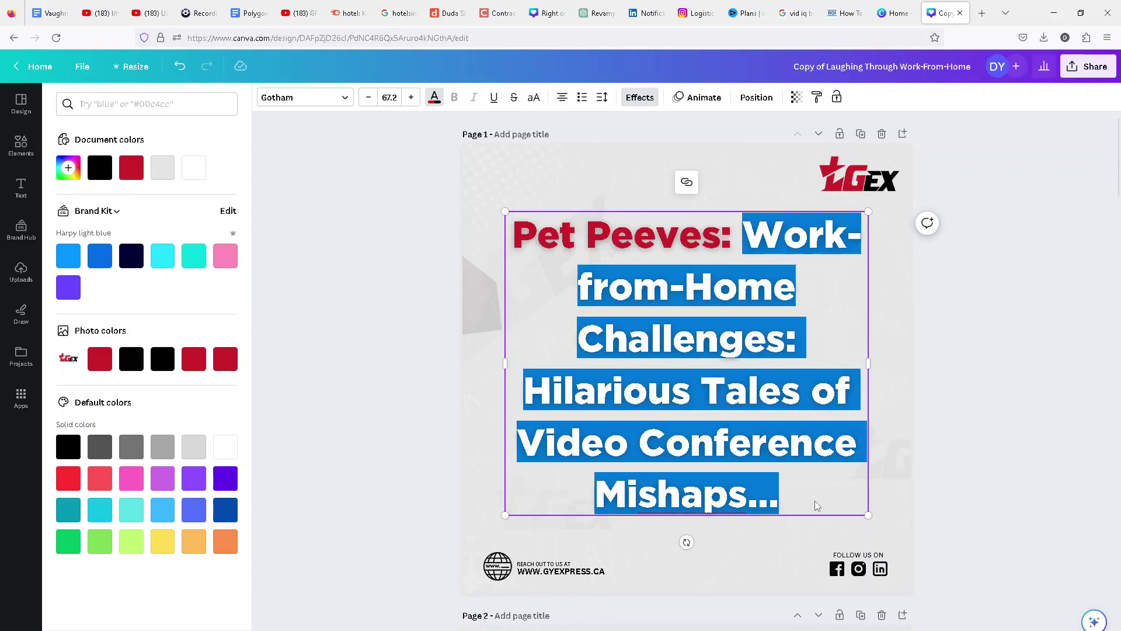
pyautogui.press('BackSpace')
pyautogui.press('Return')
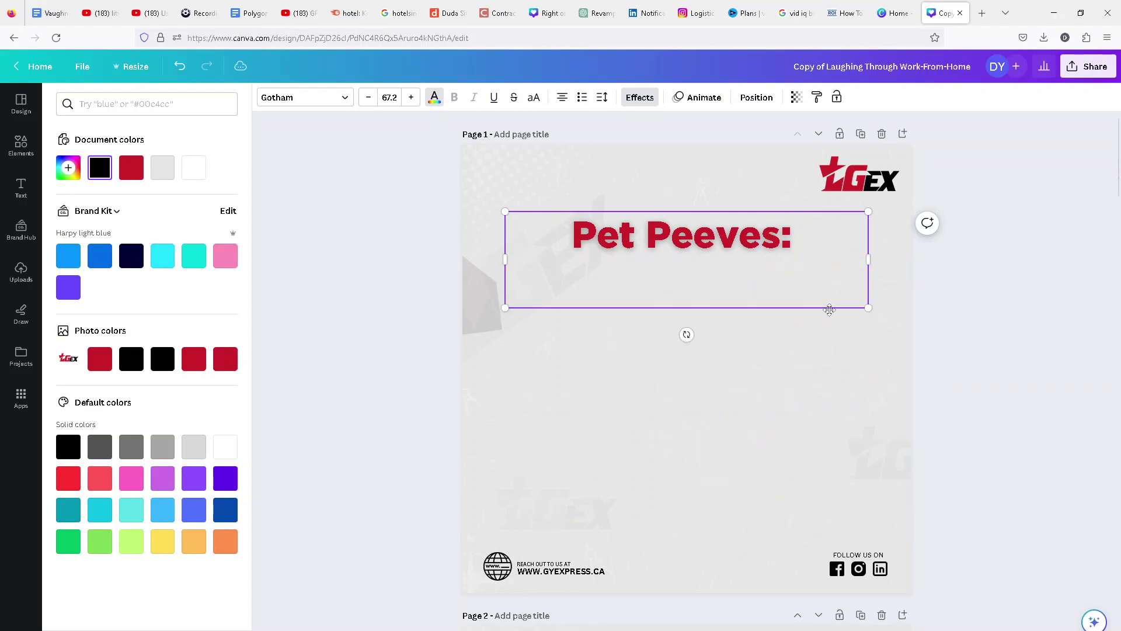
pyautogui.write('sdasdasdasd')
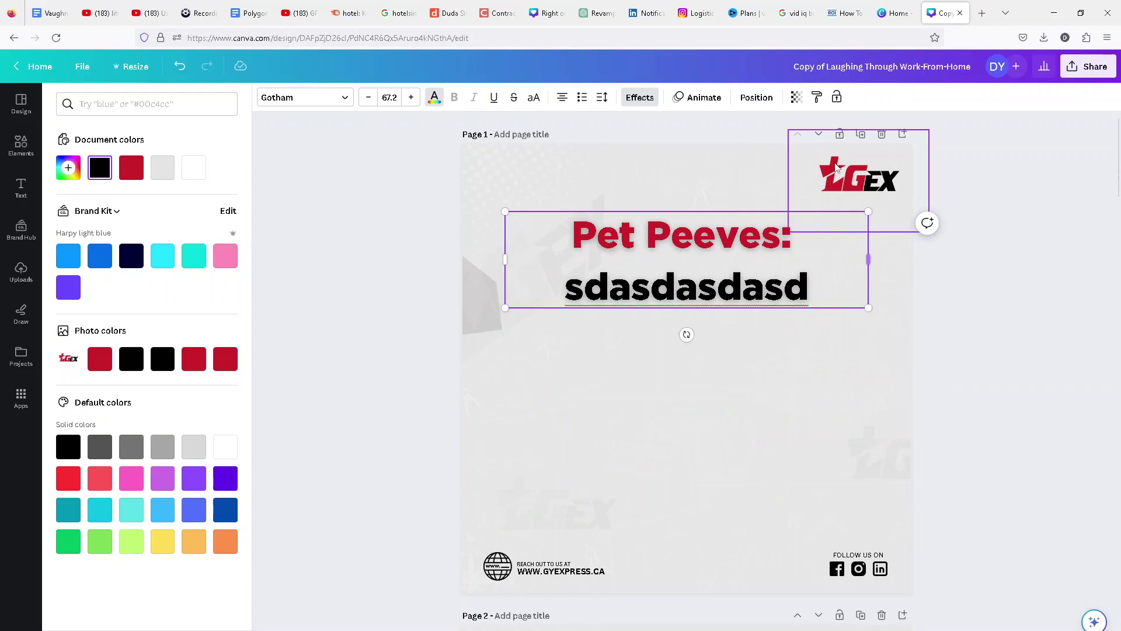
# Close the copied design, the Canva home page and switch to the "Right on Time" design
pyautogui.click(959, 13)
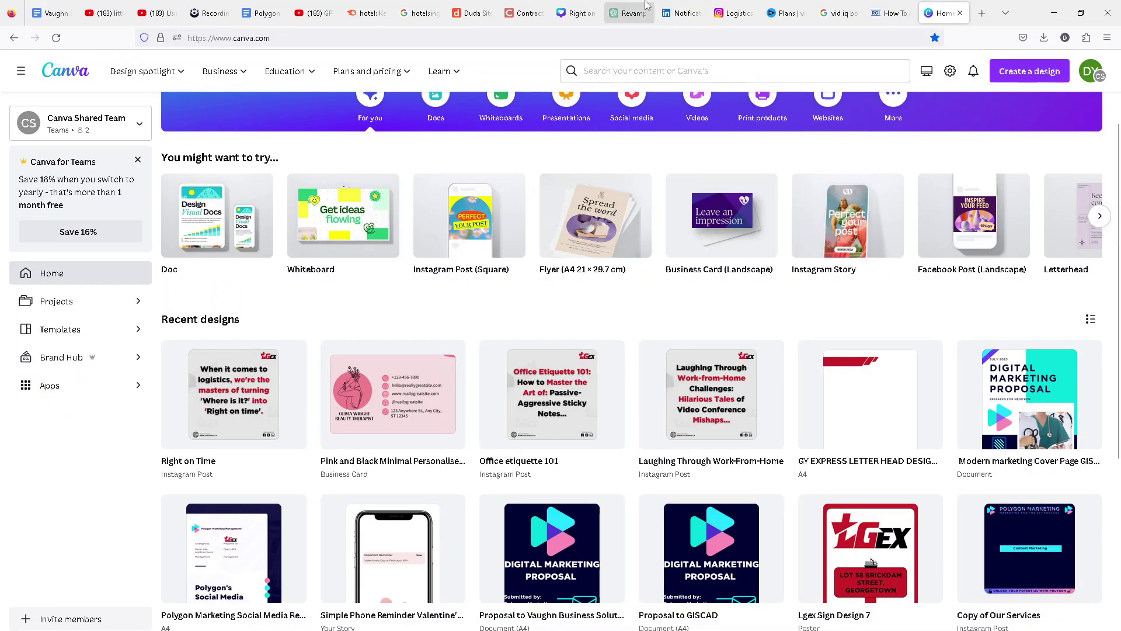
pyautogui.click(960, 13)
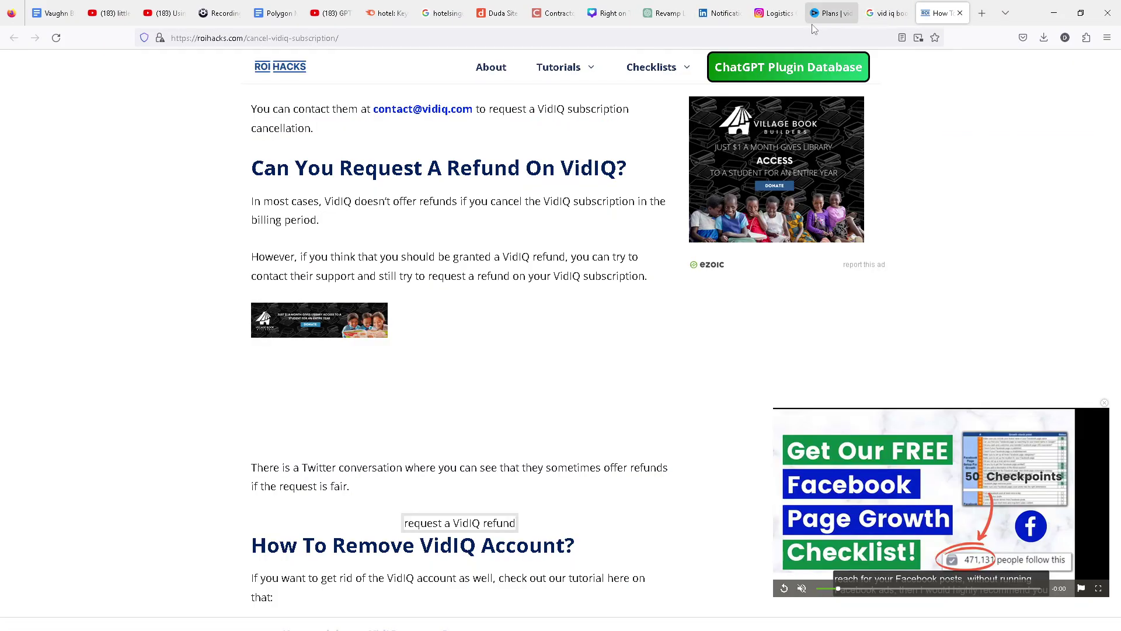
pyautogui.click(607, 13)
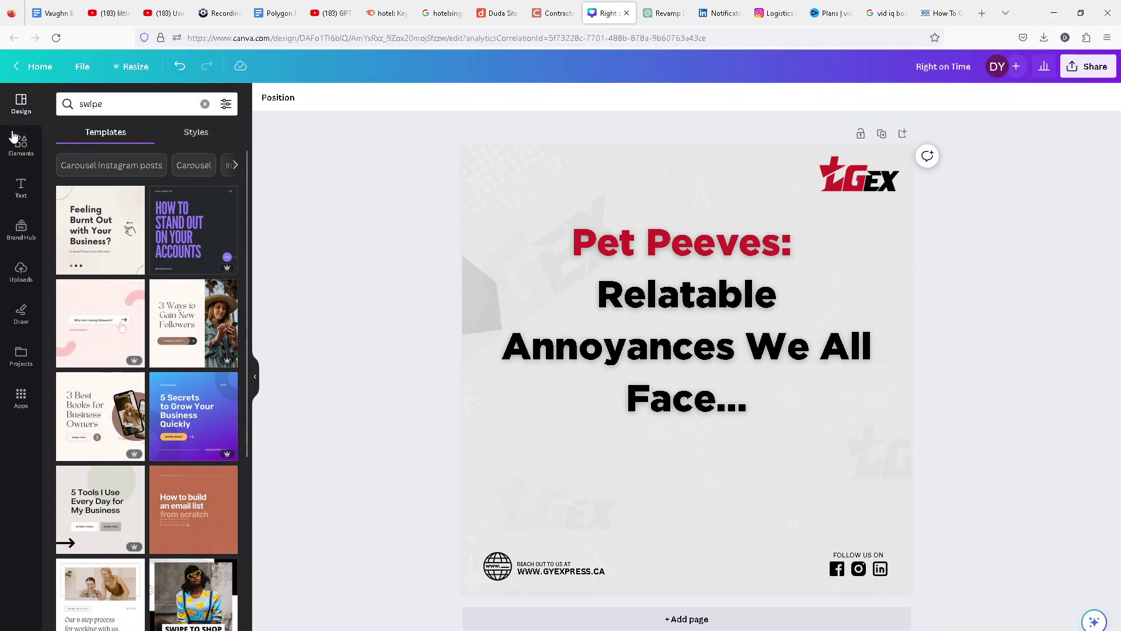
# Find the "swipe" graphics and place the bold triple-chevron arrow below the headline, above the social media icons
pyautogui.click(18, 149)
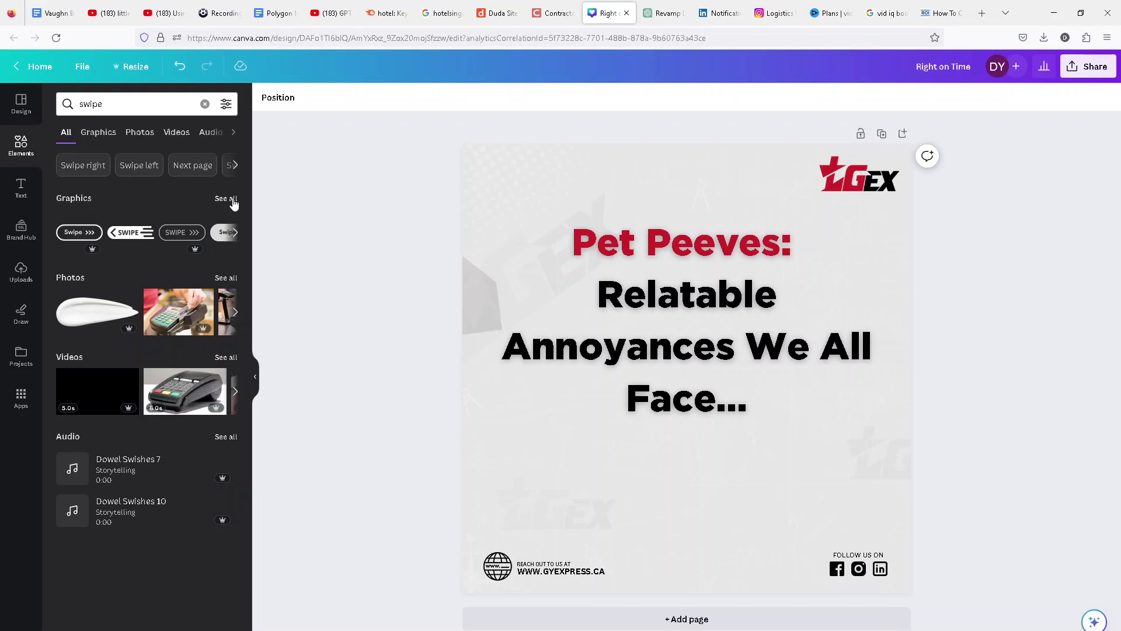
pyautogui.click(230, 199)
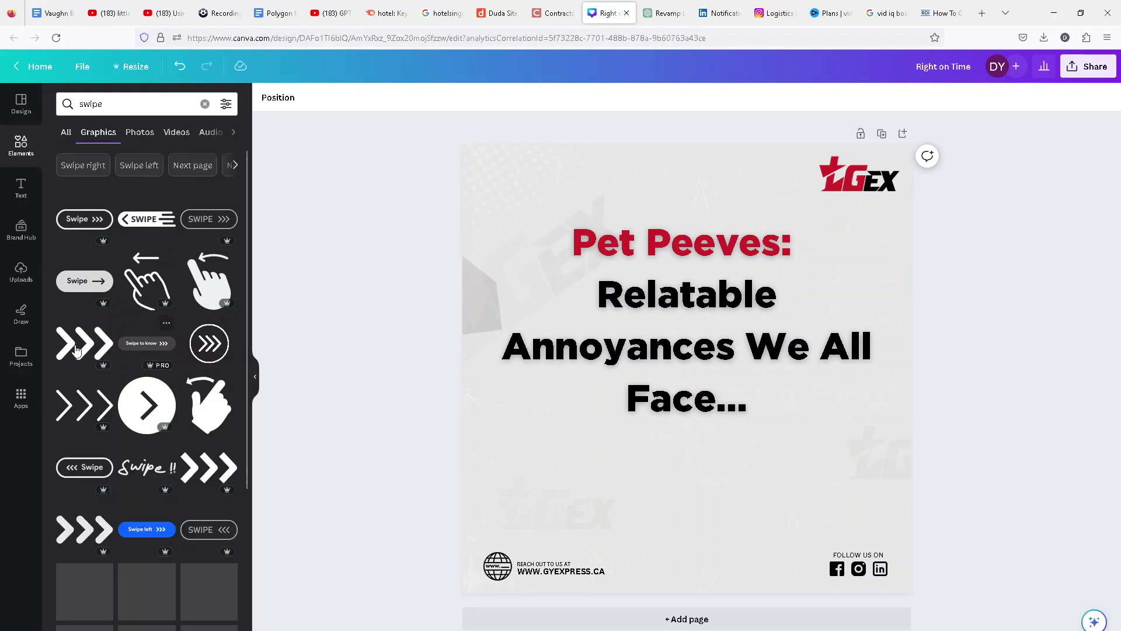
pyautogui.moveTo(85, 343); pyautogui.dragTo(874, 481)
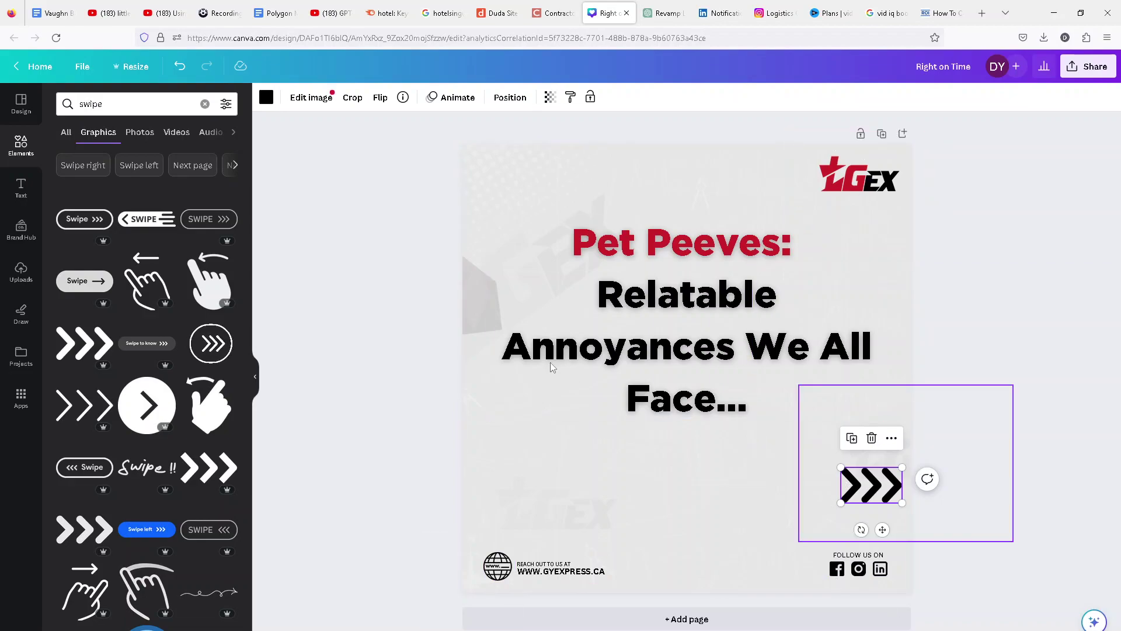
# Recolor the triple-chevron arrow with the red document color #cc2029 and deselect it
pyautogui.click(272, 98)
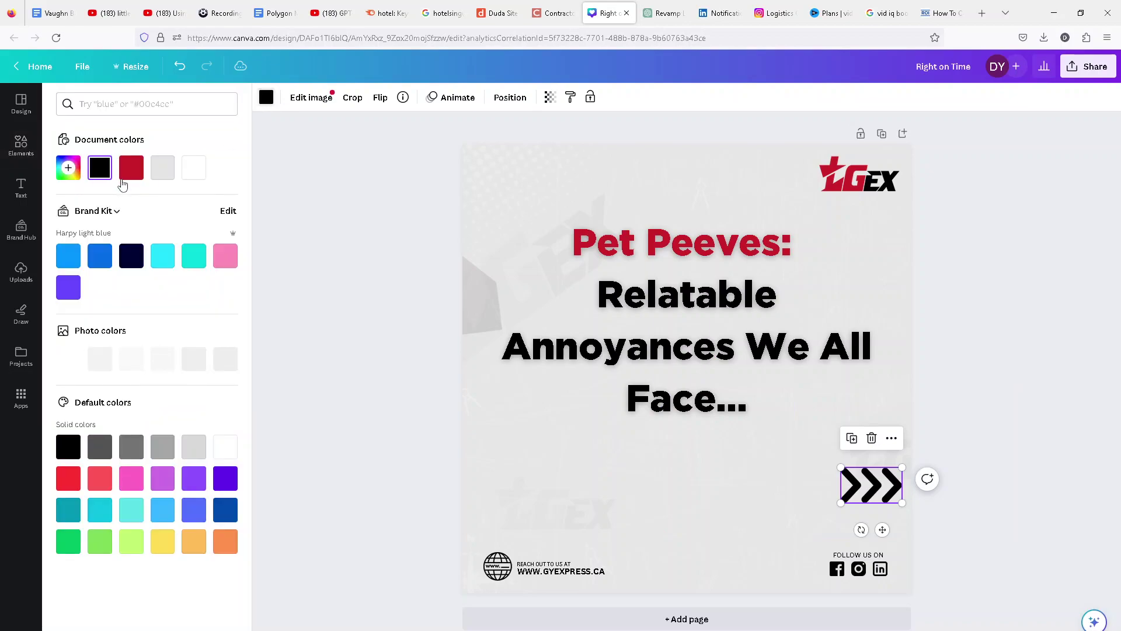
pyautogui.click(124, 175)
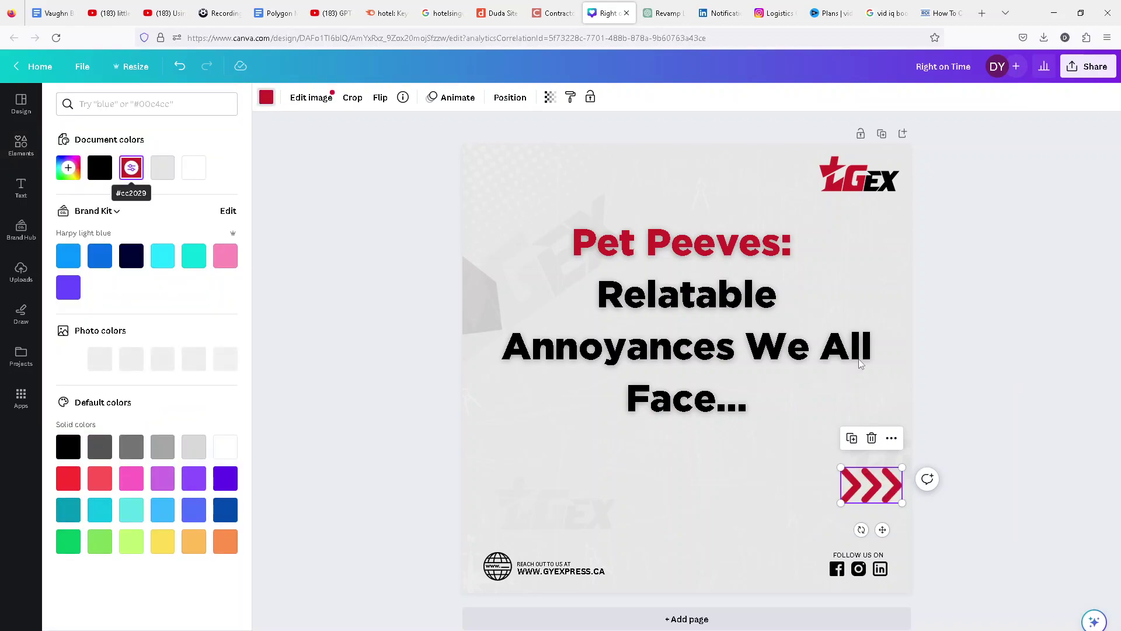
pyautogui.press('Escape')
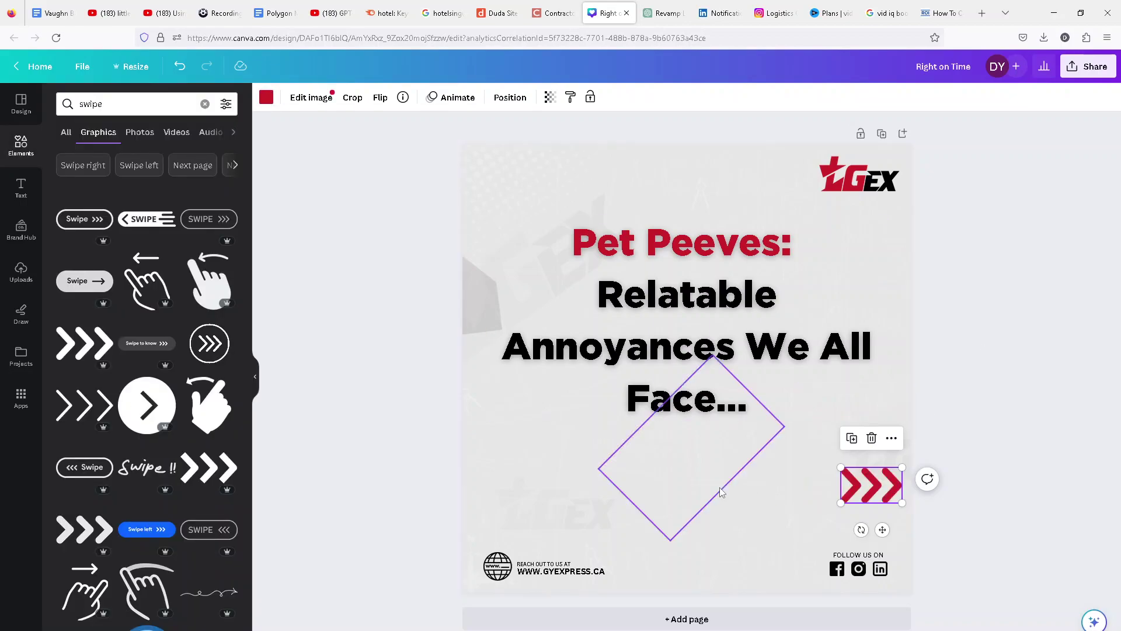
pyautogui.click(718, 492)
pyautogui.click(426, 412)
# Add a subheading text box reading "swipe" and move it beside the red chevron arrow
pyautogui.click(17, 190)
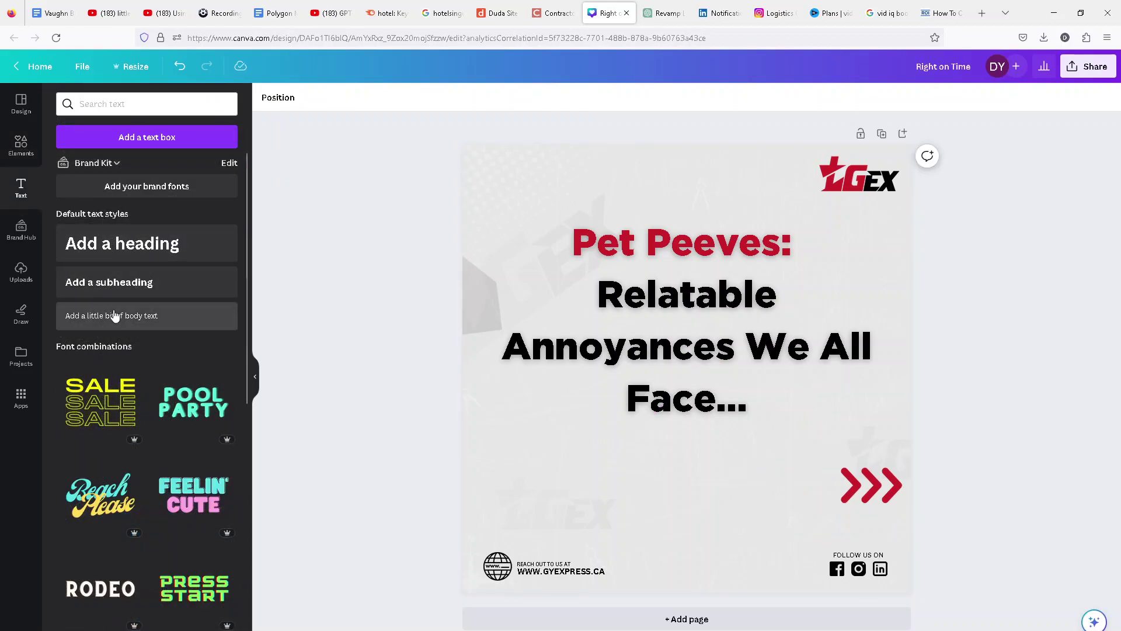
pyautogui.moveTo(140, 292); pyautogui.dragTo(674, 474)
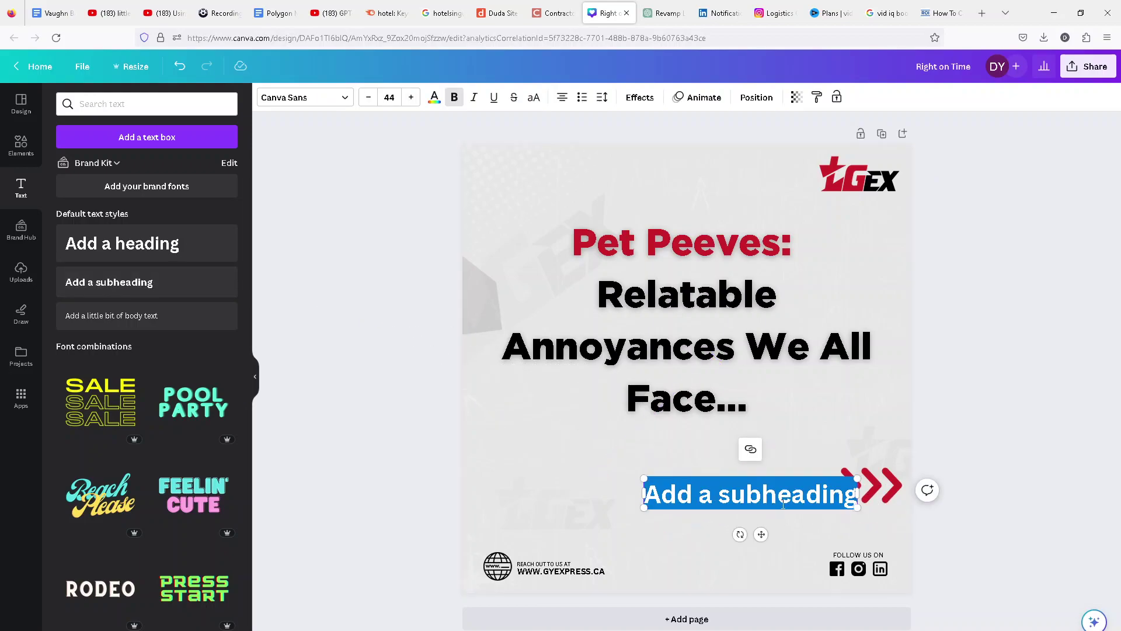
pyautogui.write('swipe')
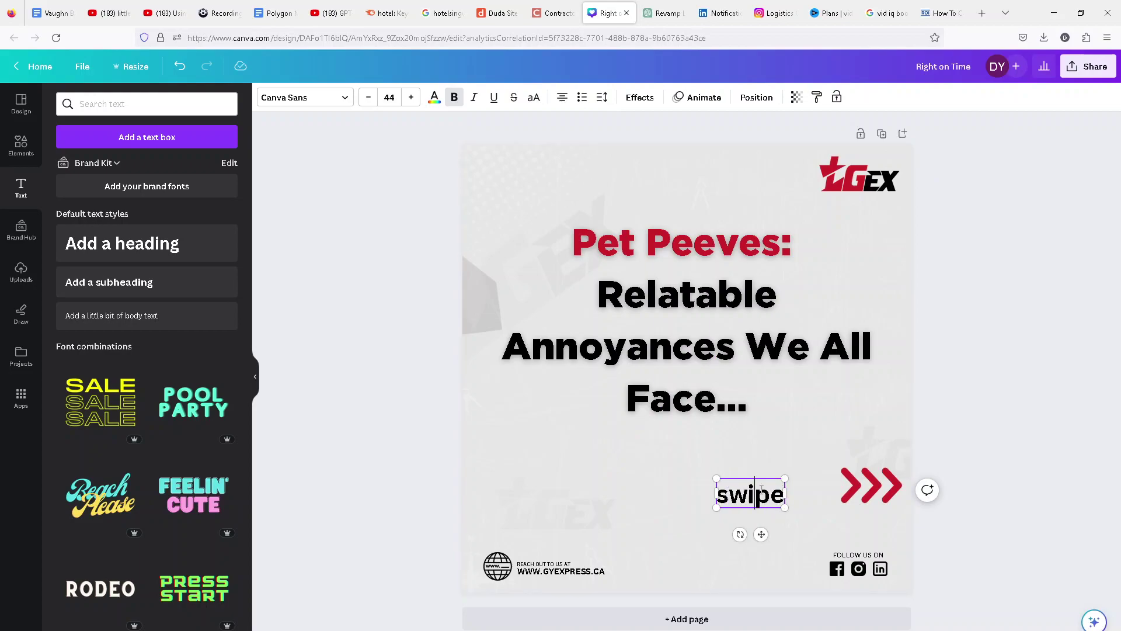
pyautogui.doubleClick(761, 488)
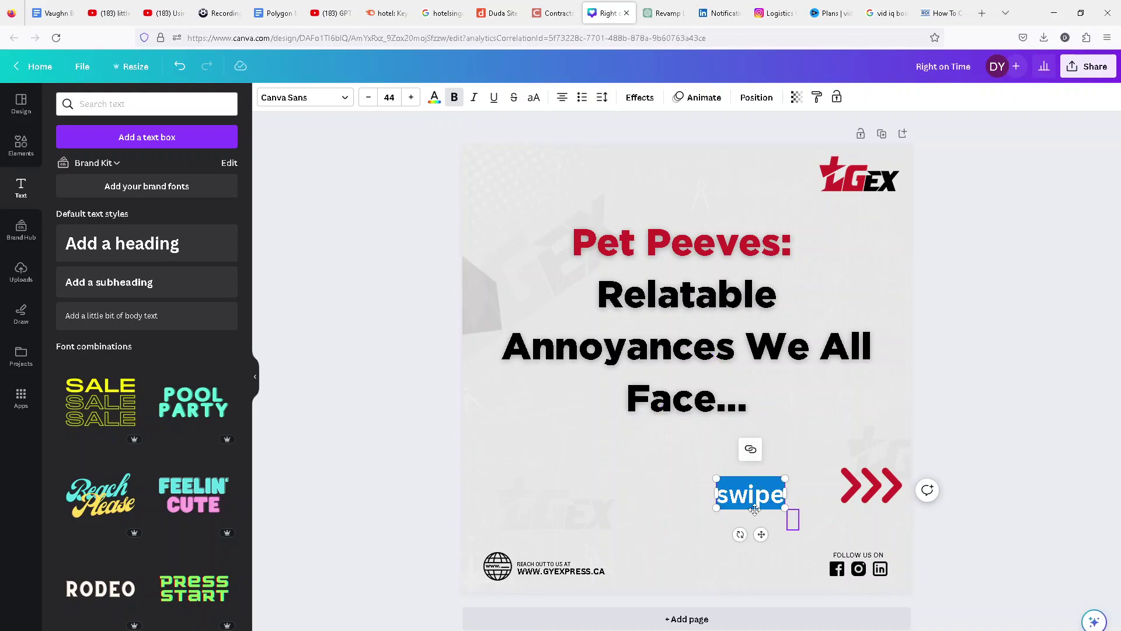
pyautogui.moveTo(761, 533); pyautogui.dragTo(800, 525)
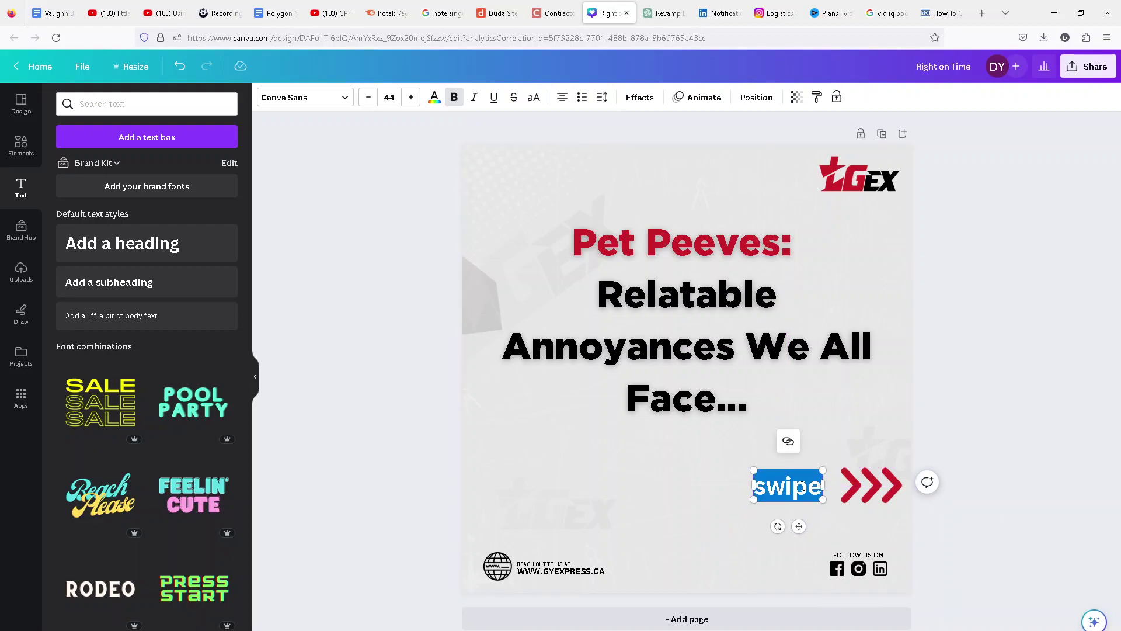
# Change the label to uppercase "SWIPE", shrink it to font size 33.6 and place it directly against the chevron arrow
pyautogui.write('SWI')
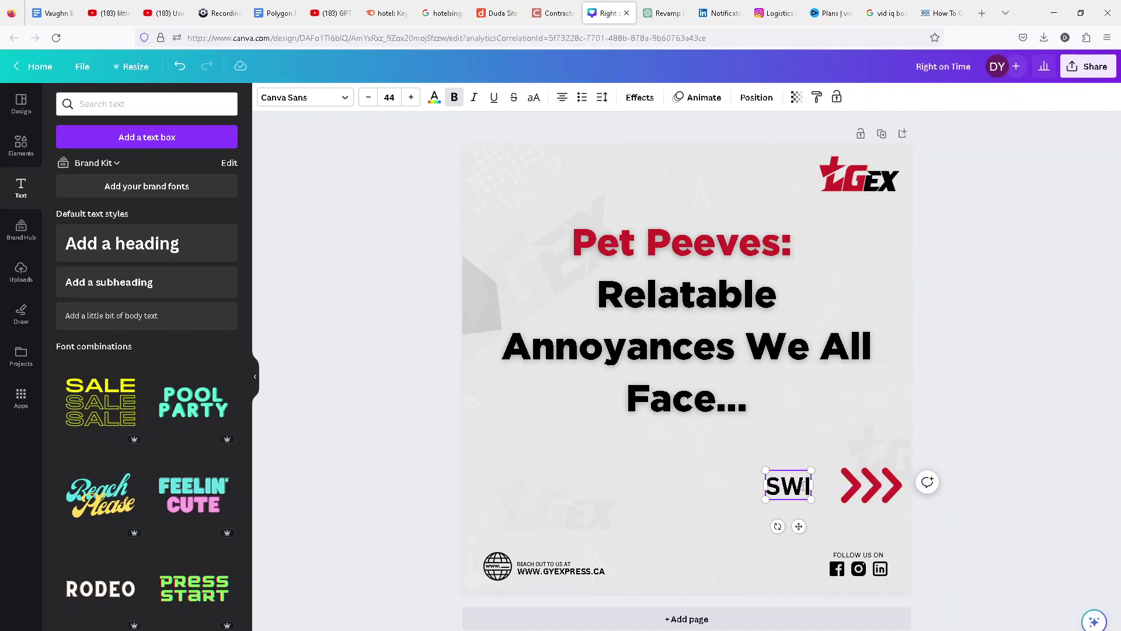
pyautogui.write('PE')
pyautogui.press('BackSpace')
pyautogui.press('BackSpace')
pyautogui.write('PE')
pyautogui.moveTo(825, 469); pyautogui.dragTo(810, 477)
pyautogui.moveTo(791, 527); pyautogui.dragTo(818, 526)
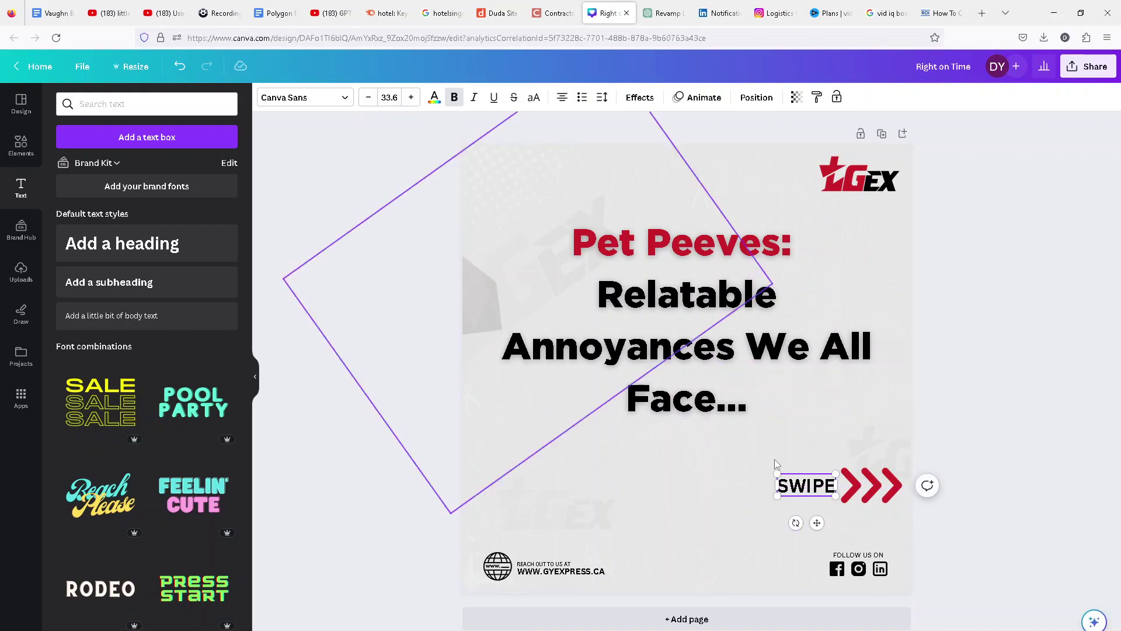
# Recolor the "SWIPE" label with the red document color #cc2029 and deselect it
pyautogui.click(866, 485)
pyautogui.click(811, 485)
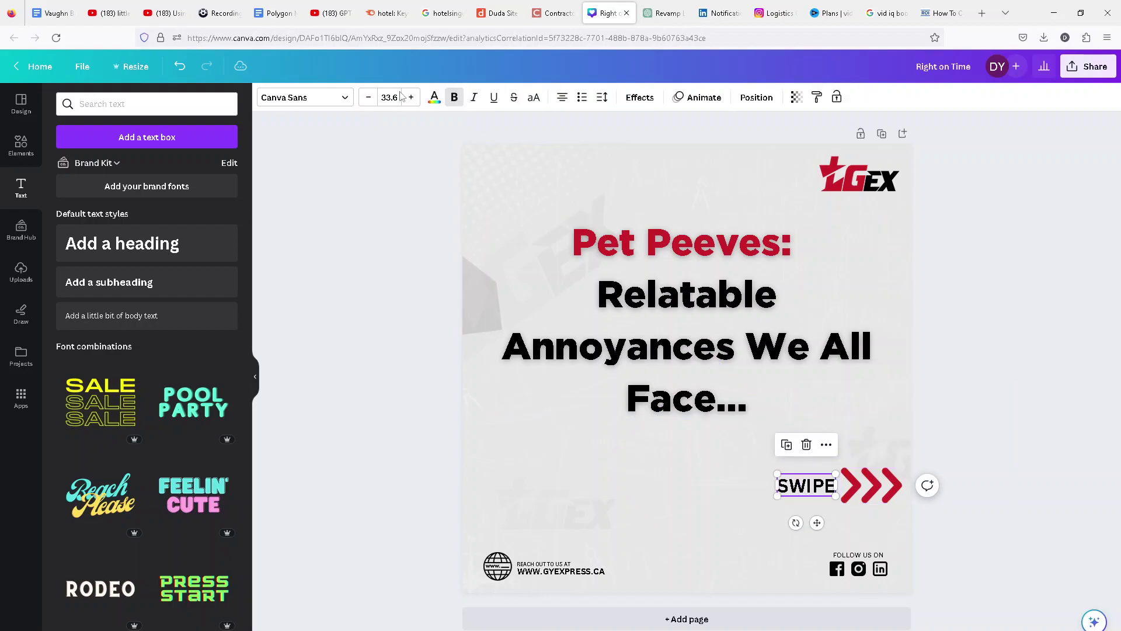
pyautogui.click(434, 98)
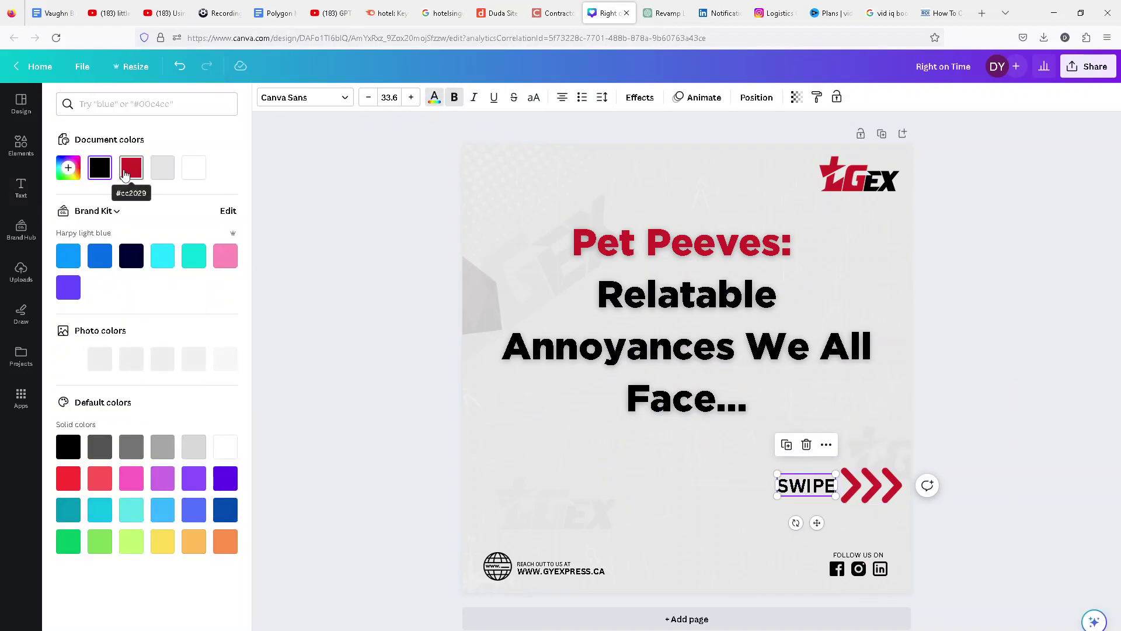
pyautogui.click(130, 168)
pyautogui.click(994, 412)
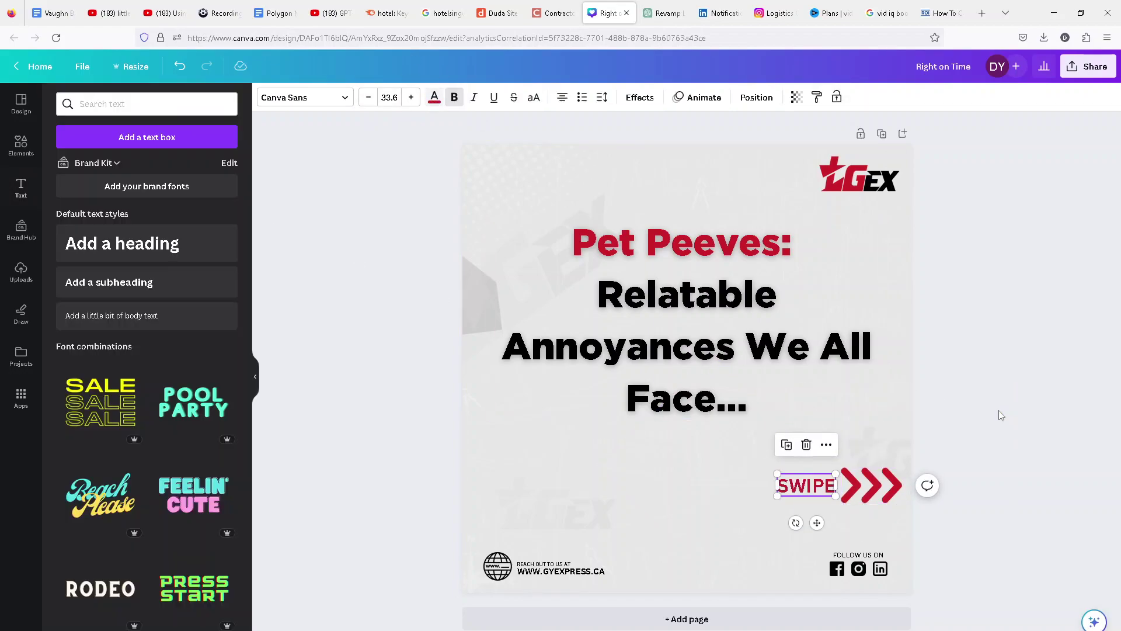
pyautogui.click(927, 415)
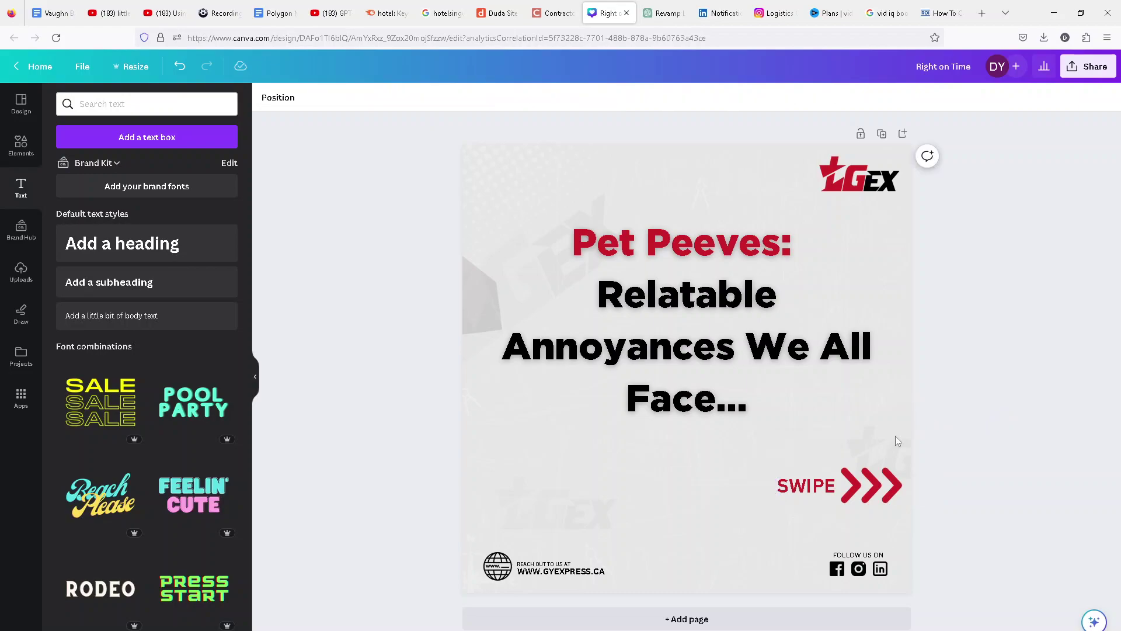
# Move the "SWIPE" label away from the chevron arrow and delete it
pyautogui.moveTo(819, 492); pyautogui.dragTo(795, 488)
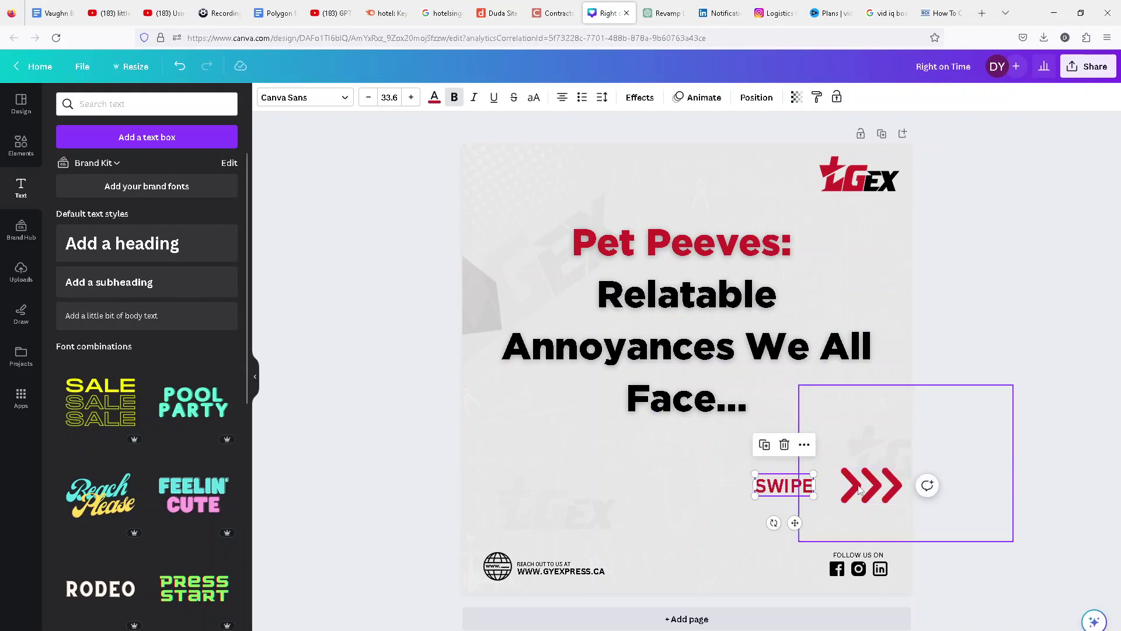
pyautogui.moveTo(771, 492); pyautogui.dragTo(744, 495)
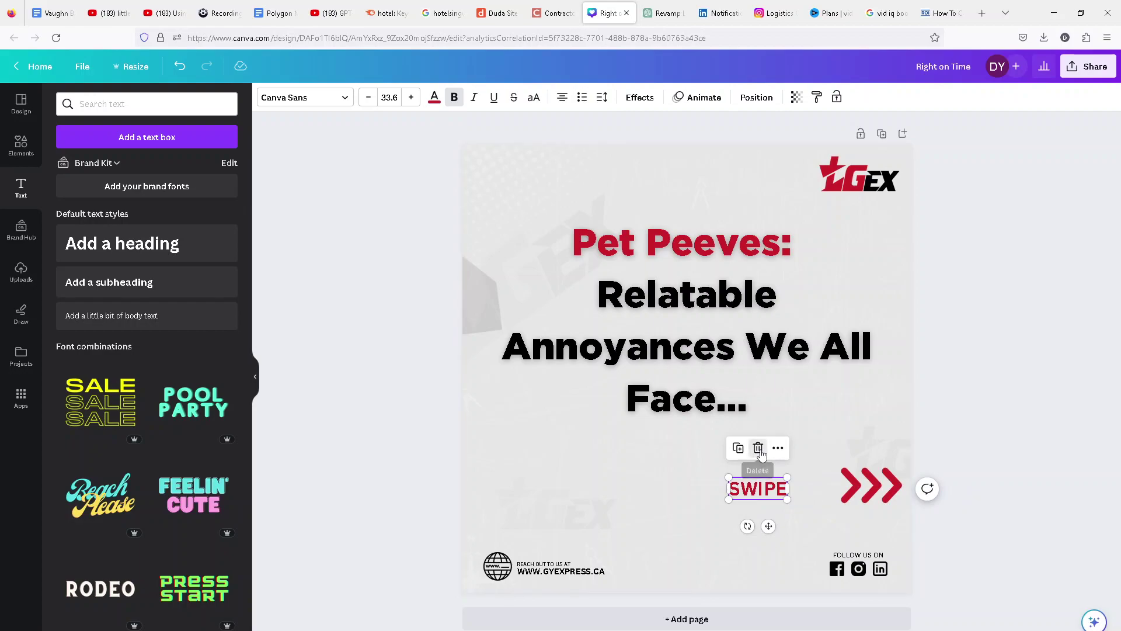
pyautogui.click(759, 448)
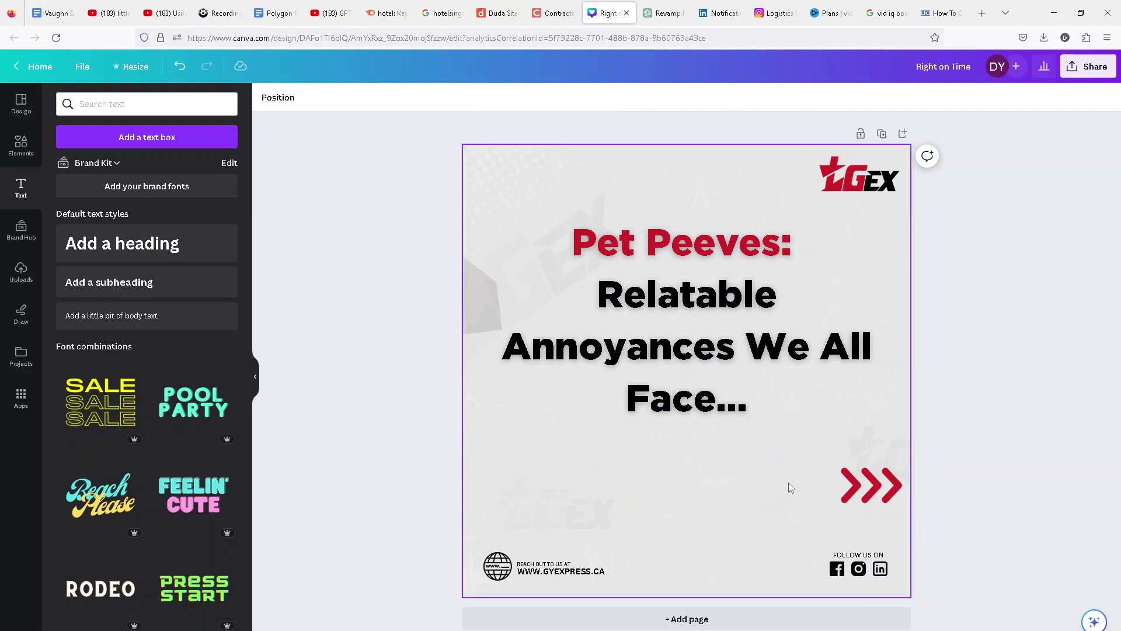
# Duplicate the Pet Peeves page with its chevron arrow as page 2
pyautogui.click(886, 478)
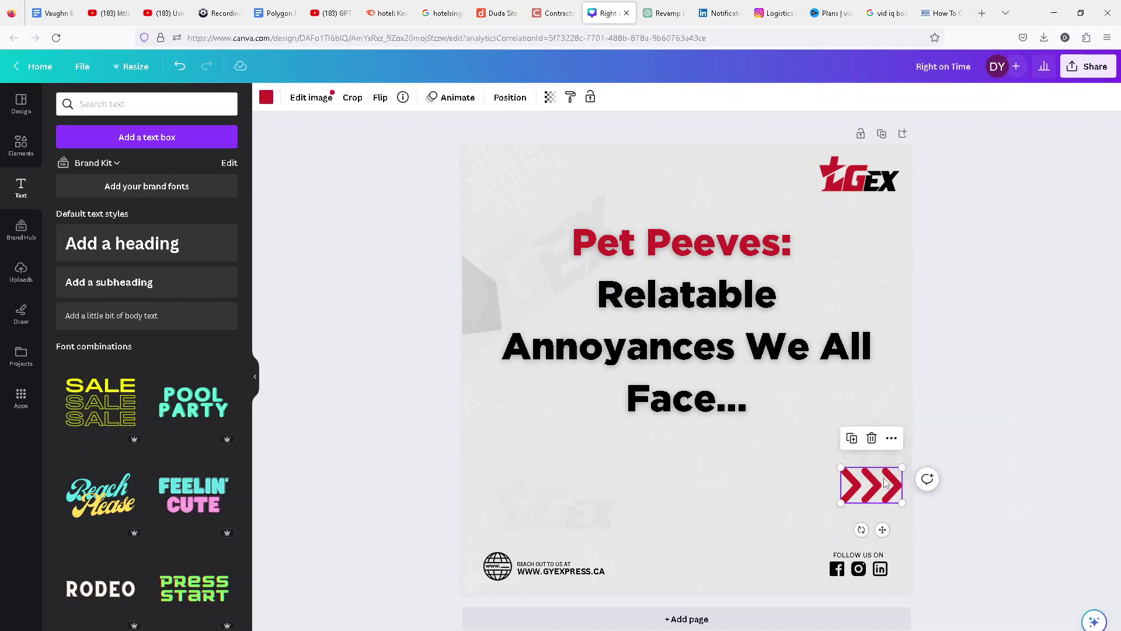
pyautogui.click(781, 510)
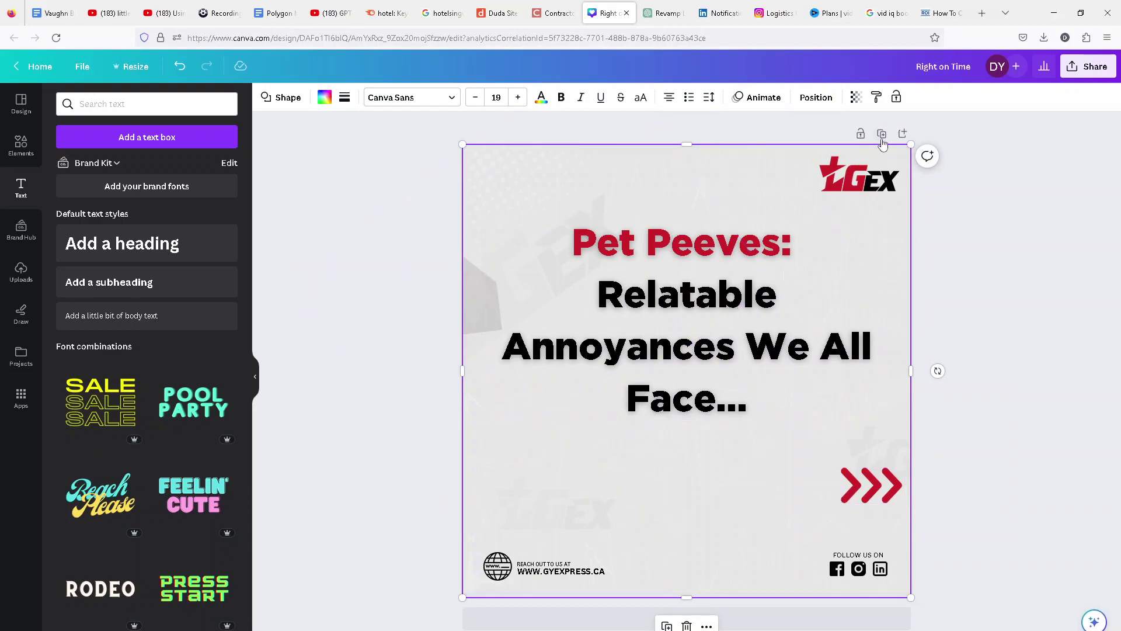
pyautogui.click(882, 137)
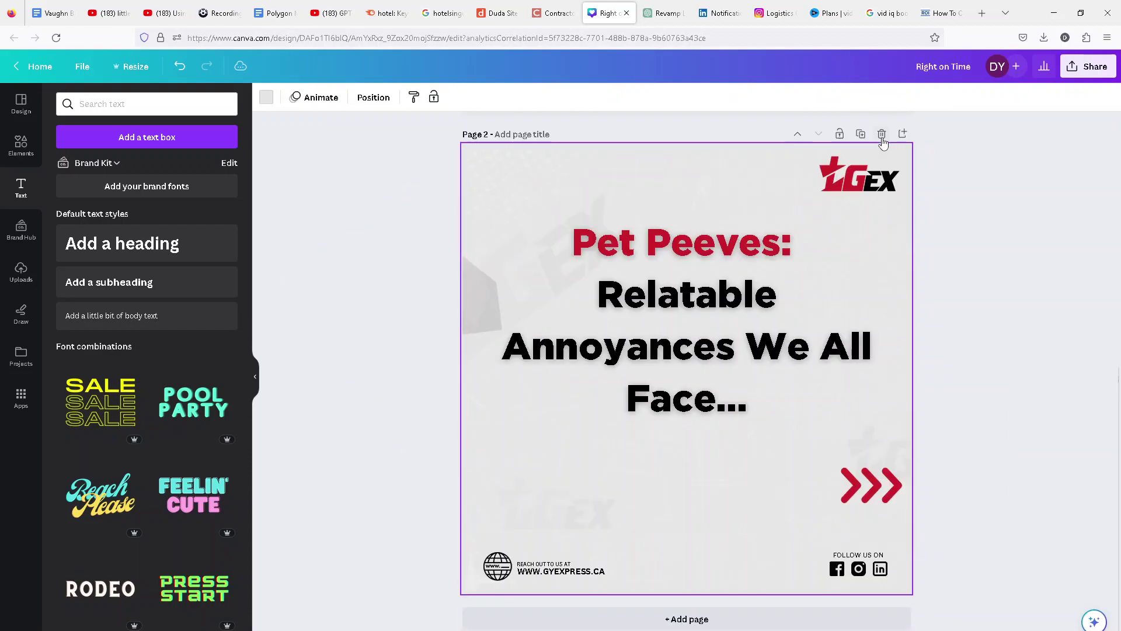
# Select the whole page 2 headline and copy "People who stand too close in line, turning personal space into a luxury." from the ChatGPT conversation
pyautogui.tripleClick(668, 285)
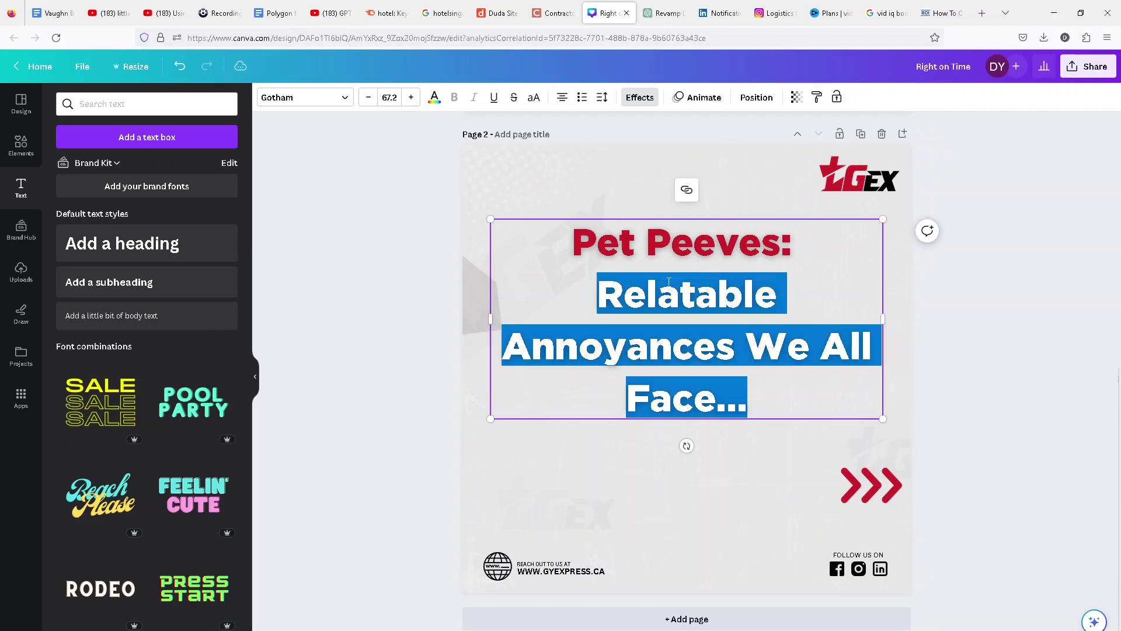
pyautogui.moveTo(572, 241); pyautogui.dragTo(797, 380)
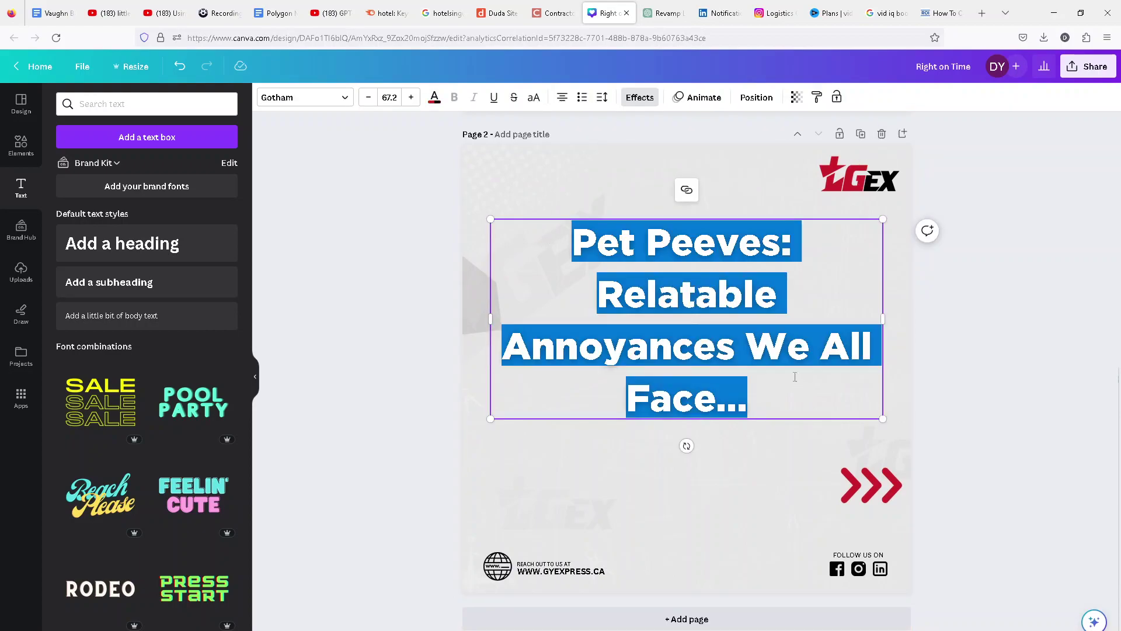
pyautogui.click(679, 5)
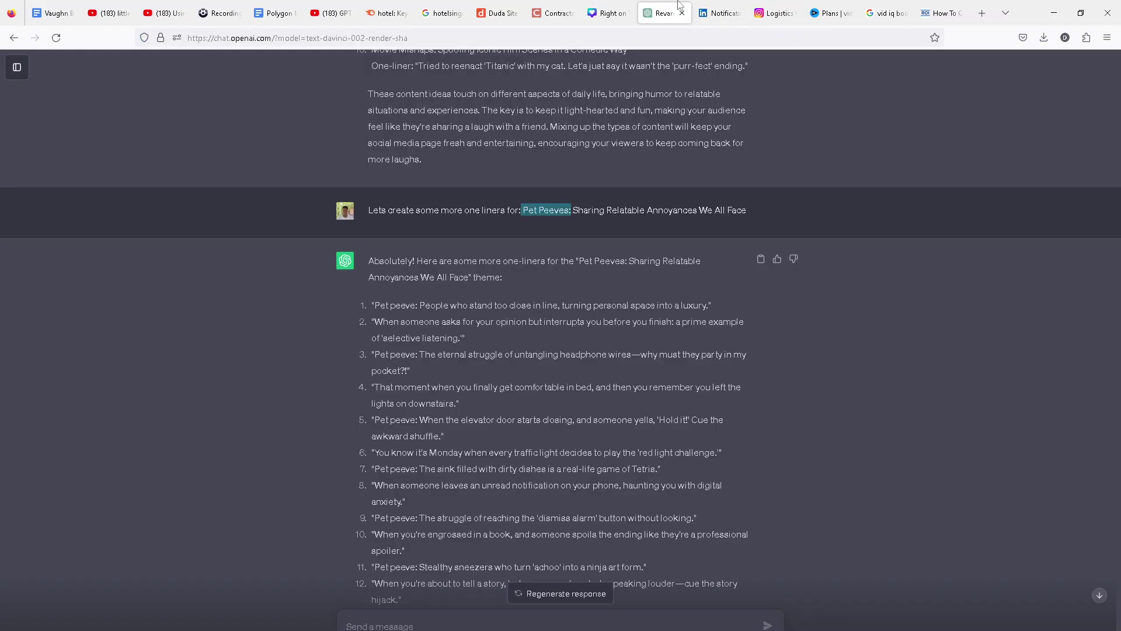
pyautogui.click(420, 307)
pyautogui.moveTo(510, 308); pyautogui.dragTo(711, 306)
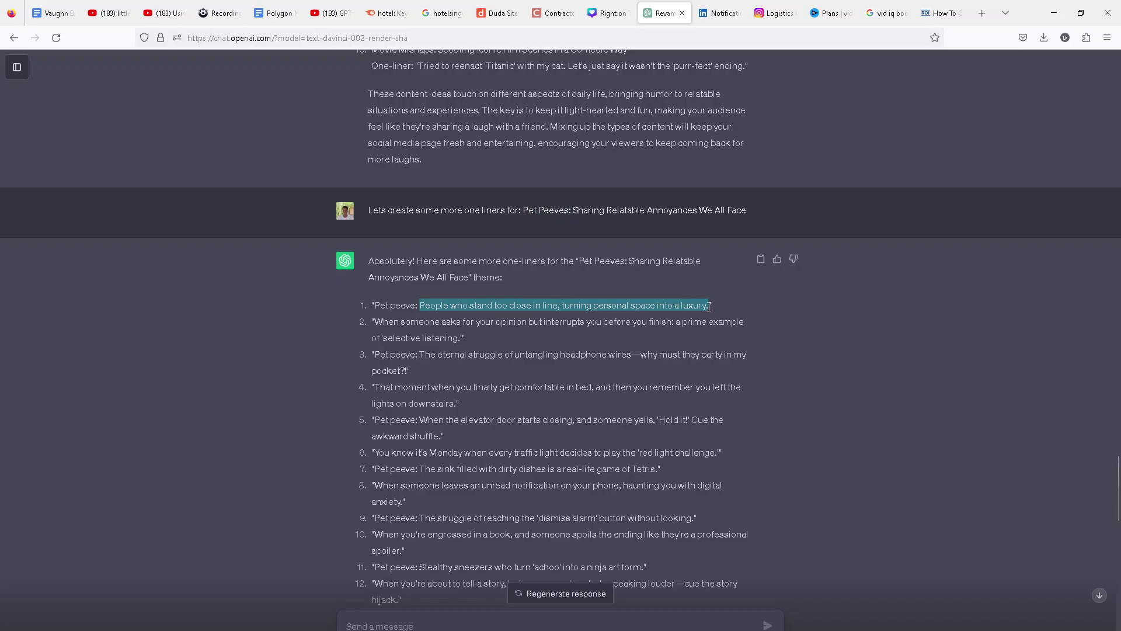
pyautogui.rightClick(446, 299)
pyautogui.click(459, 308)
# Back in Canva, replace the page 2 headline with the copied one-liner and move the text box slightly down, centered horizontally
pyautogui.click(607, 12)
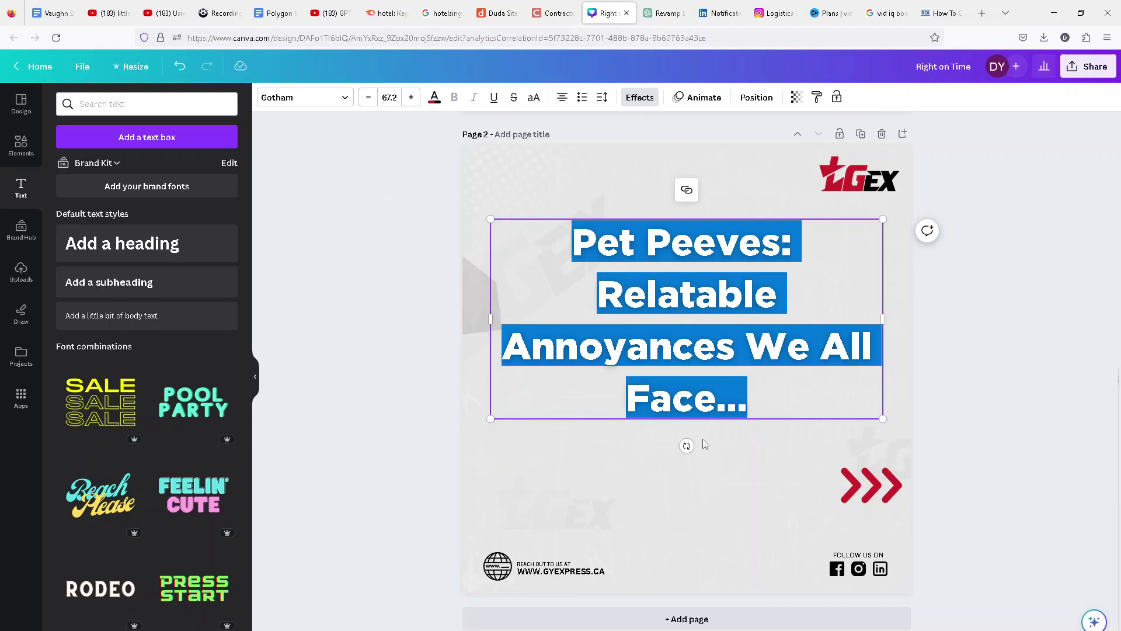
pyautogui.hotkey('ctrl', 'v')
pyautogui.click(958, 282)
pyautogui.moveTo(653, 311); pyautogui.dragTo(652, 325)
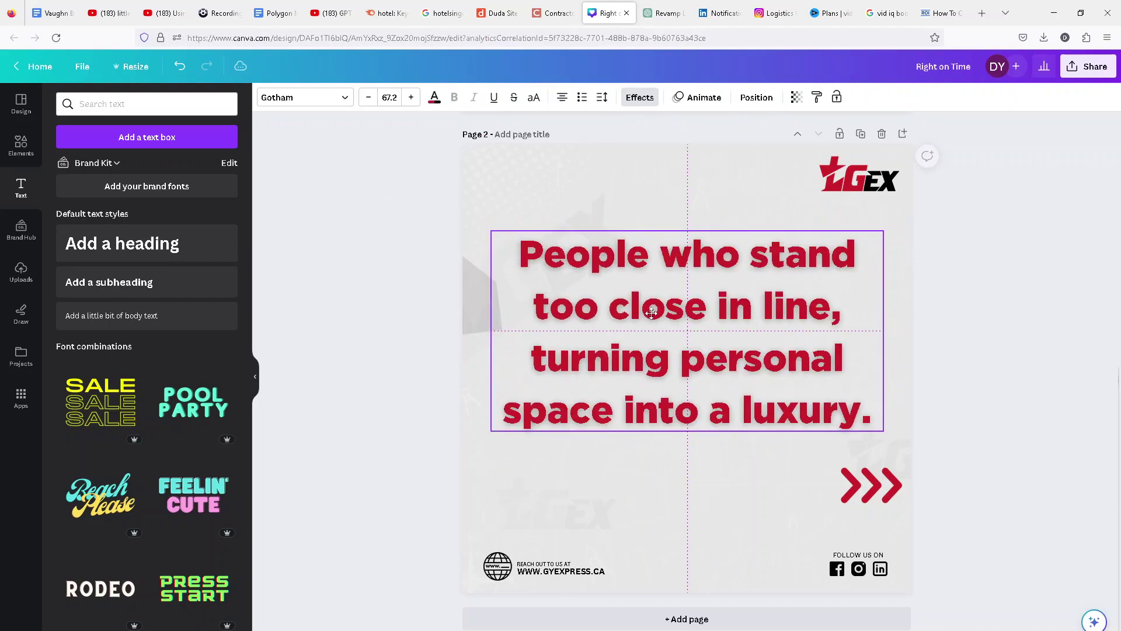
# Delete the red chevron arrow from page 2, keeping the one on page 1
pyautogui.click(875, 492)
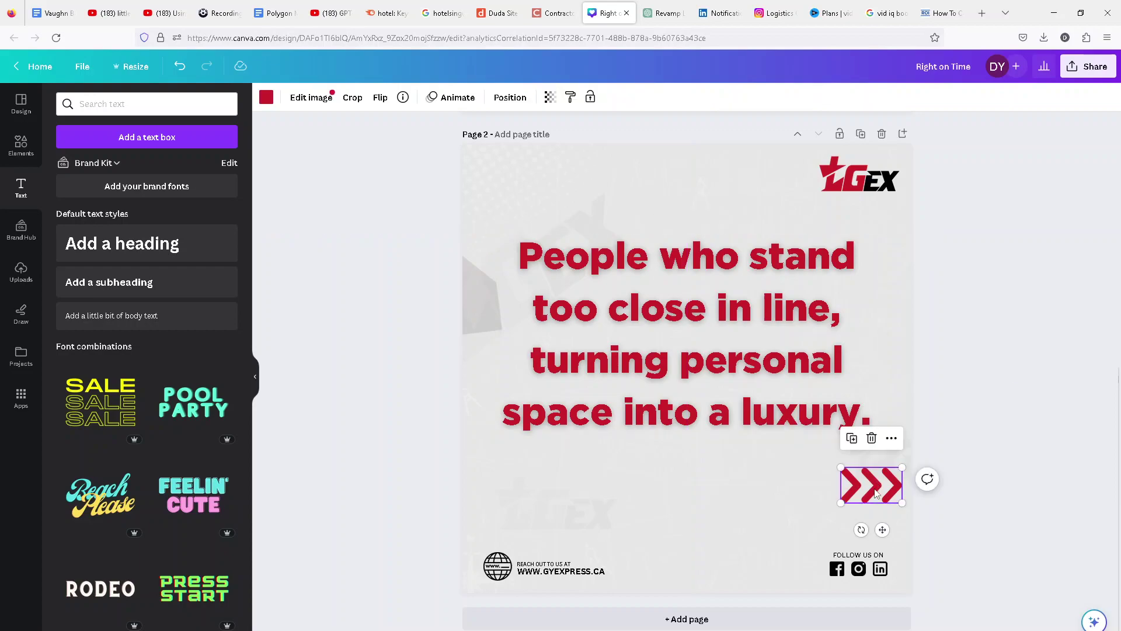
pyautogui.press('Delete')
pyautogui.scroll(8, 717, 432)
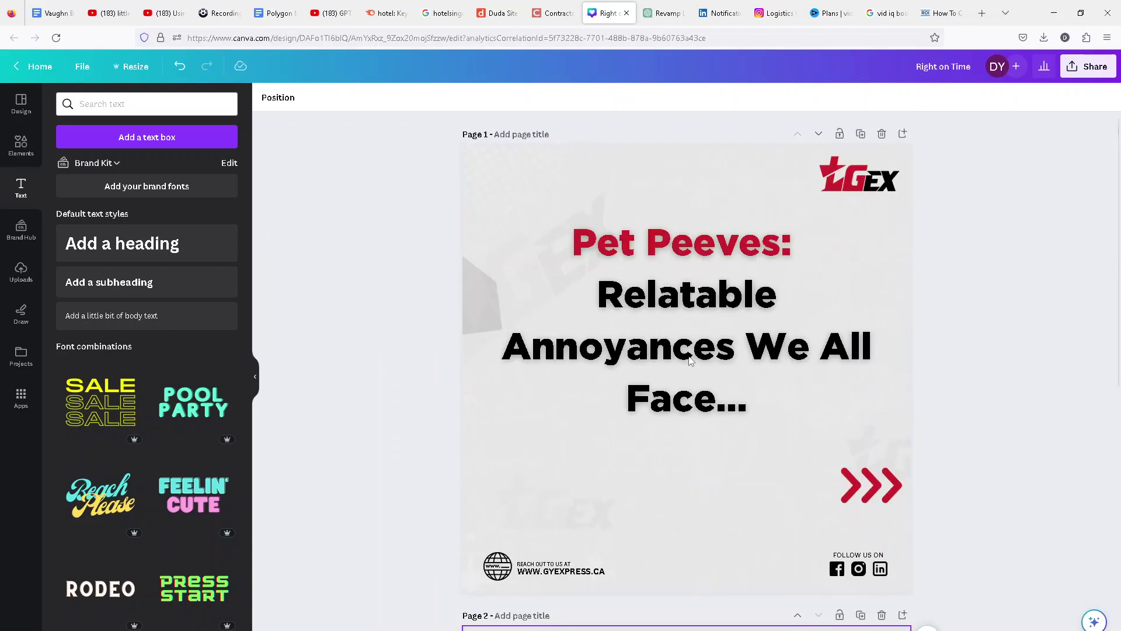
pyautogui.scroll(-6, 688, 362)
pyautogui.scroll(-2, 684, 364)
# Color the words "People who stand" in the page 2 headline black
pyautogui.click(640, 345)
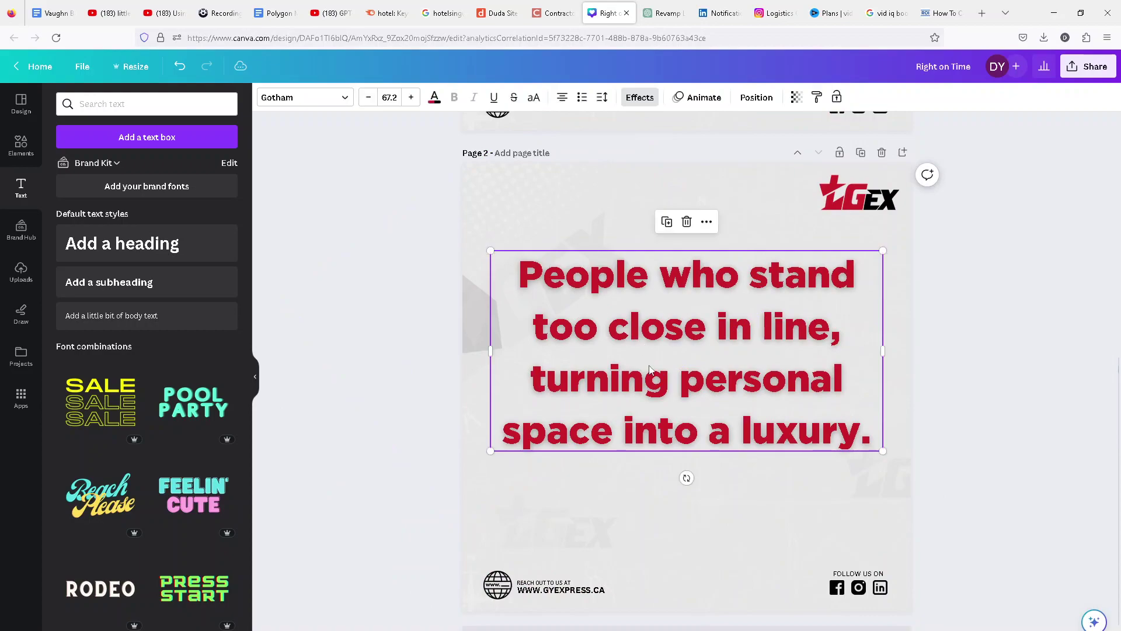
pyautogui.click(614, 327)
pyautogui.click(615, 327)
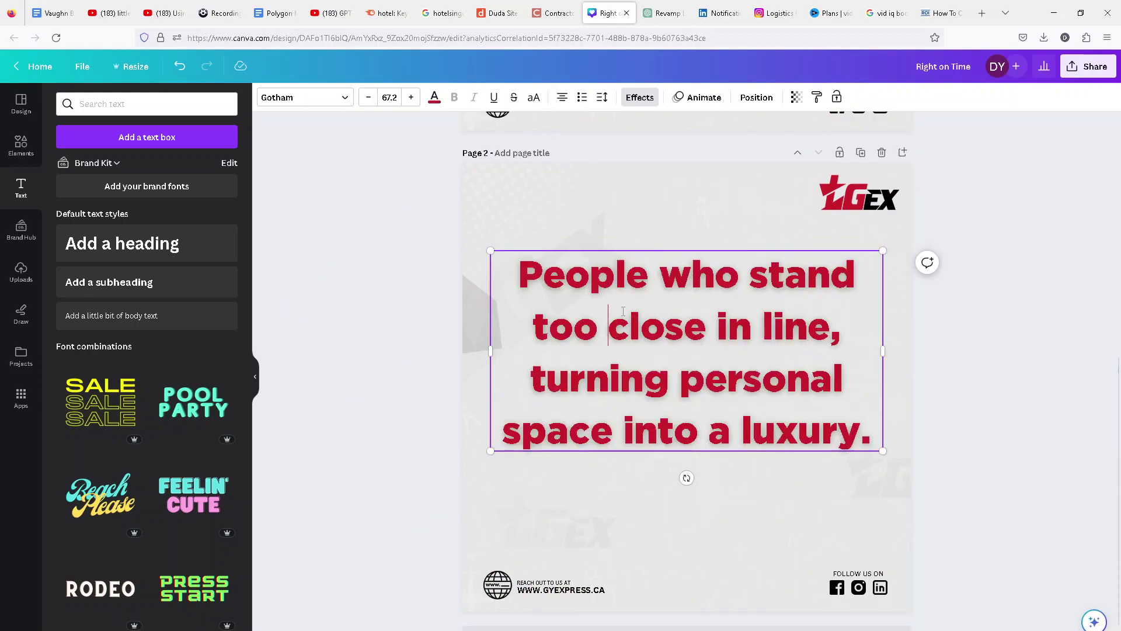
pyautogui.moveTo(520, 270); pyautogui.dragTo(855, 274)
pyautogui.click(434, 97)
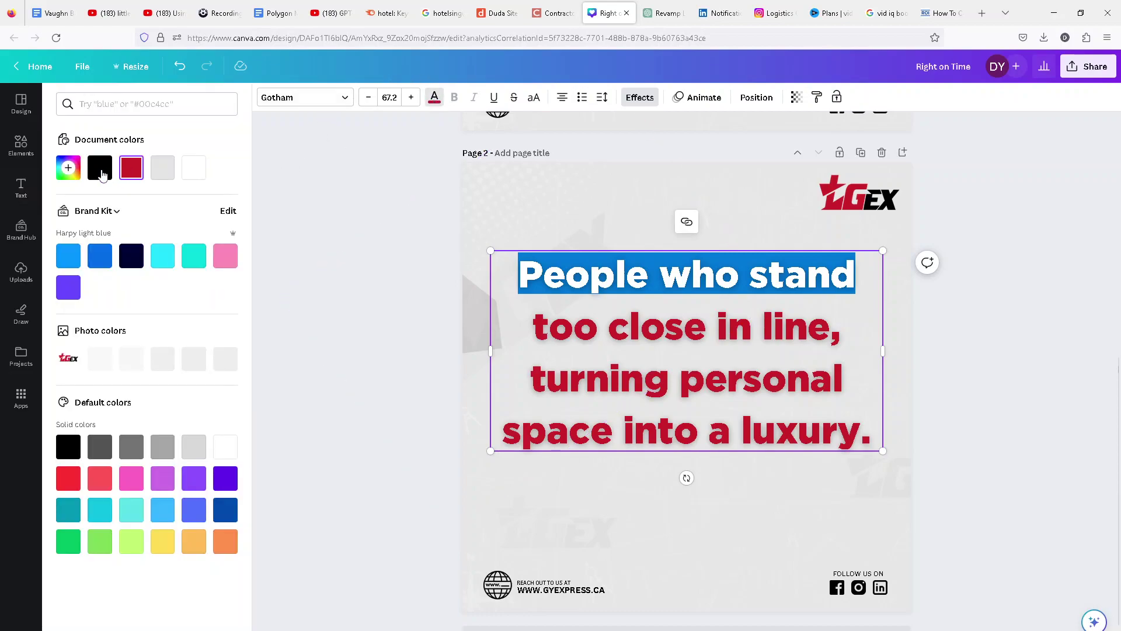
pyautogui.click(100, 167)
# Color the words "personal space" in the page 2 headline black and leave text editing
pyautogui.moveTo(680, 378); pyautogui.dragTo(609, 432)
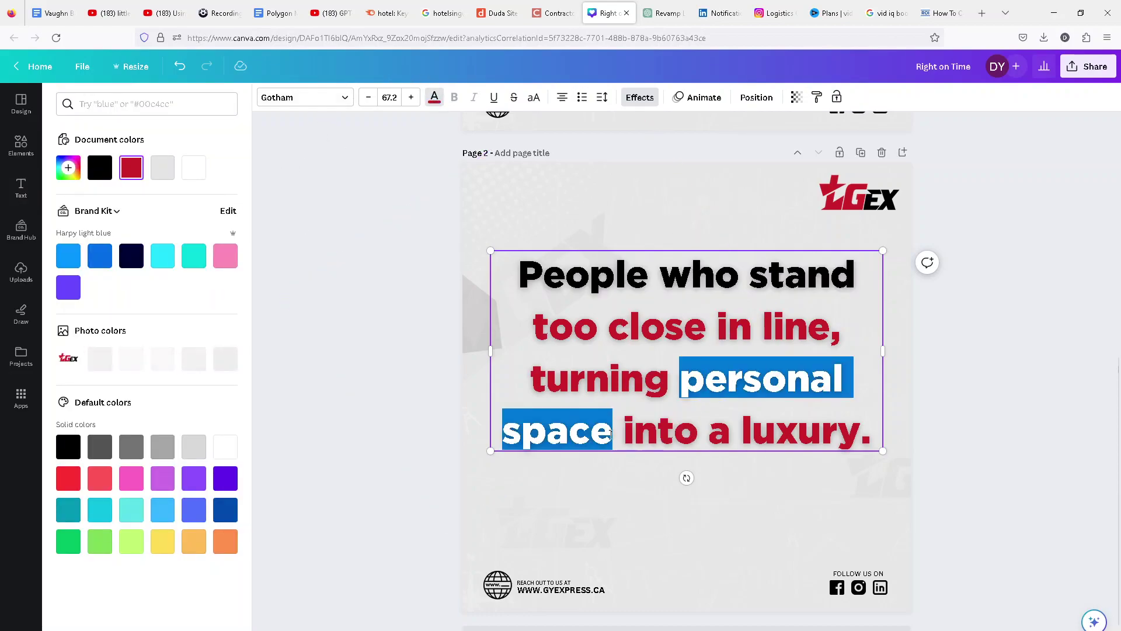
pyautogui.click(100, 169)
pyautogui.press('Escape')
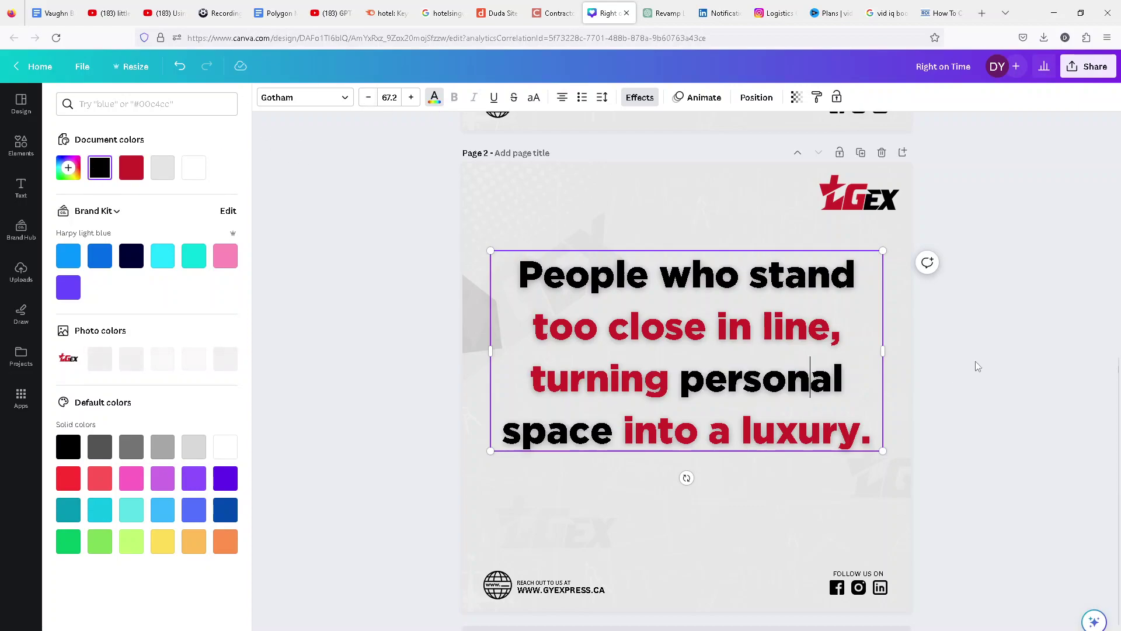
pyautogui.click(1005, 350)
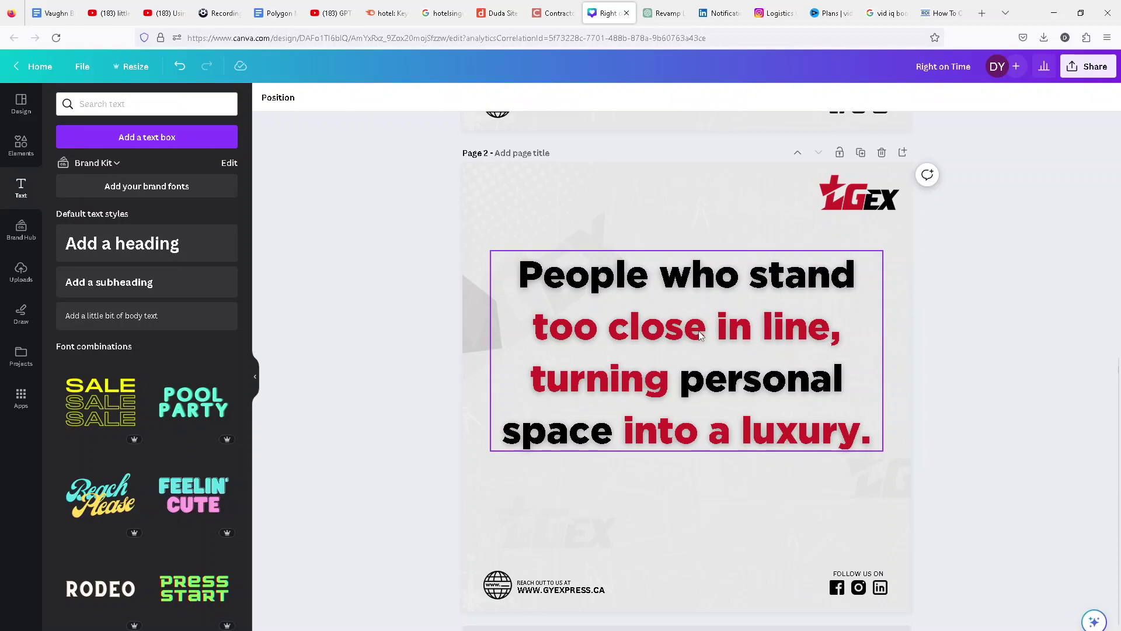
# Move the page 2 headline slightly down, centered horizontally, and duplicate the page as page 3
pyautogui.moveTo(669, 334); pyautogui.dragTo(663, 367)
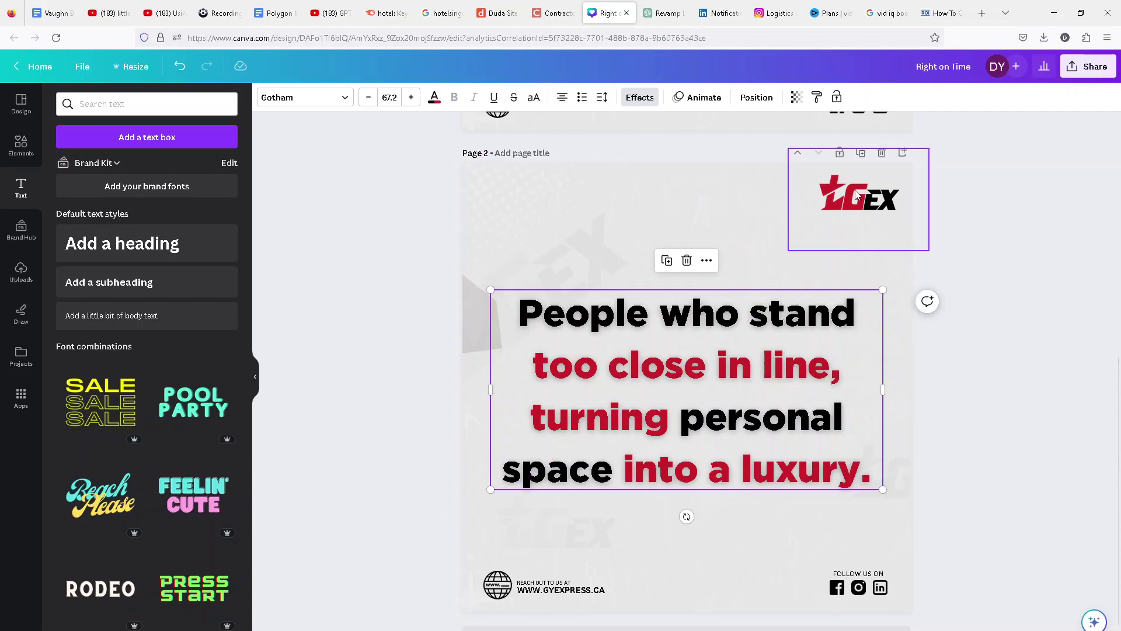
pyautogui.moveTo(732, 379); pyautogui.dragTo(730, 356)
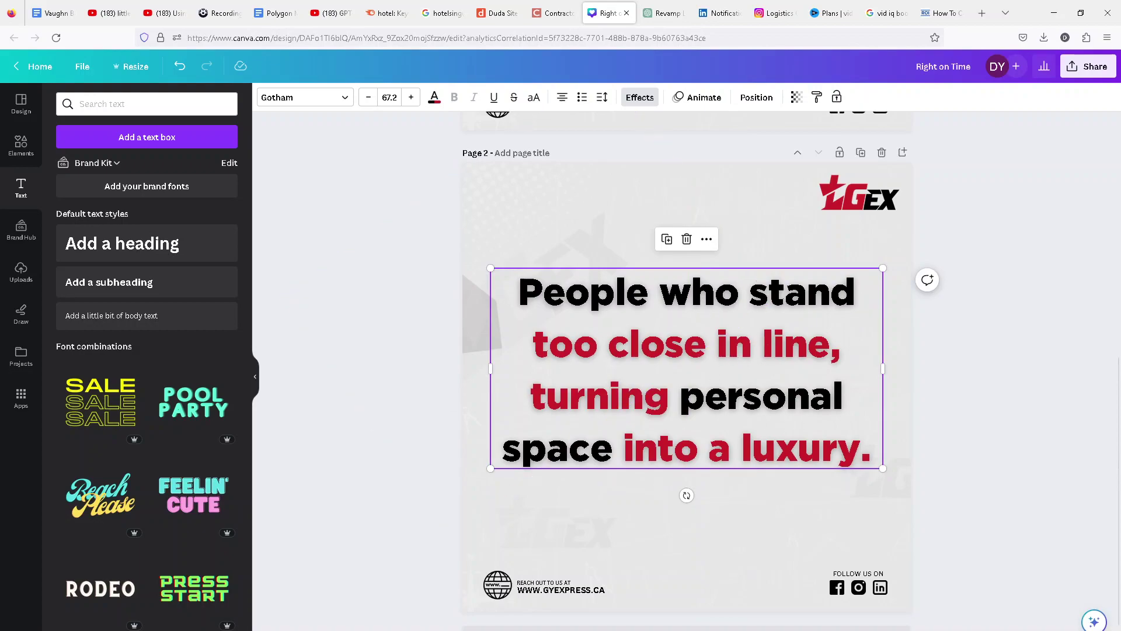
pyautogui.click(858, 195)
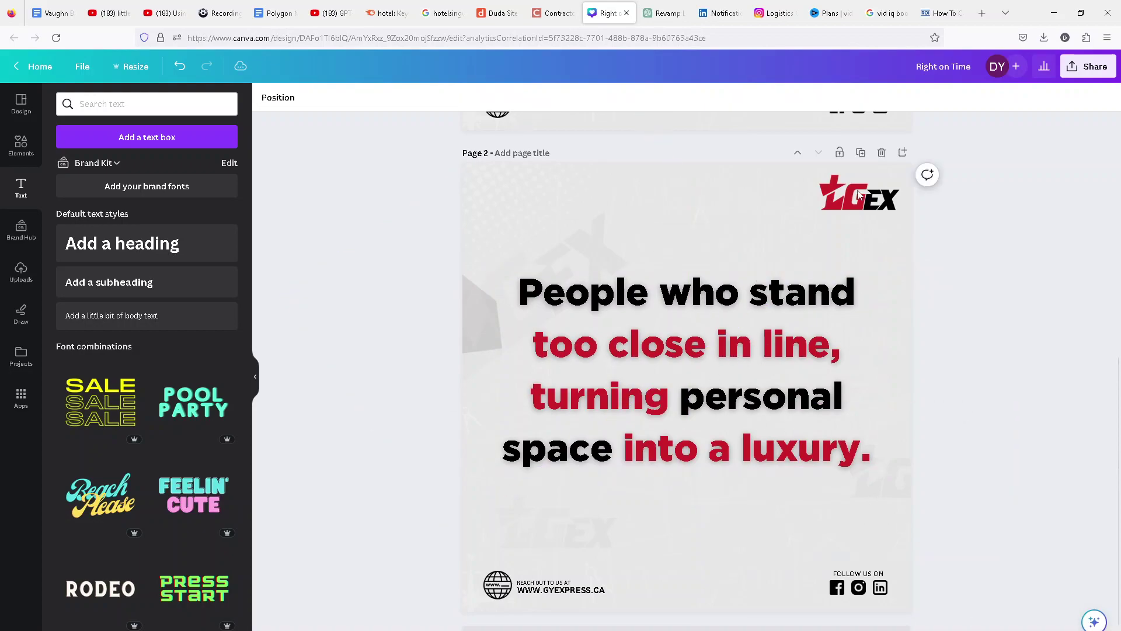
pyautogui.click(861, 153)
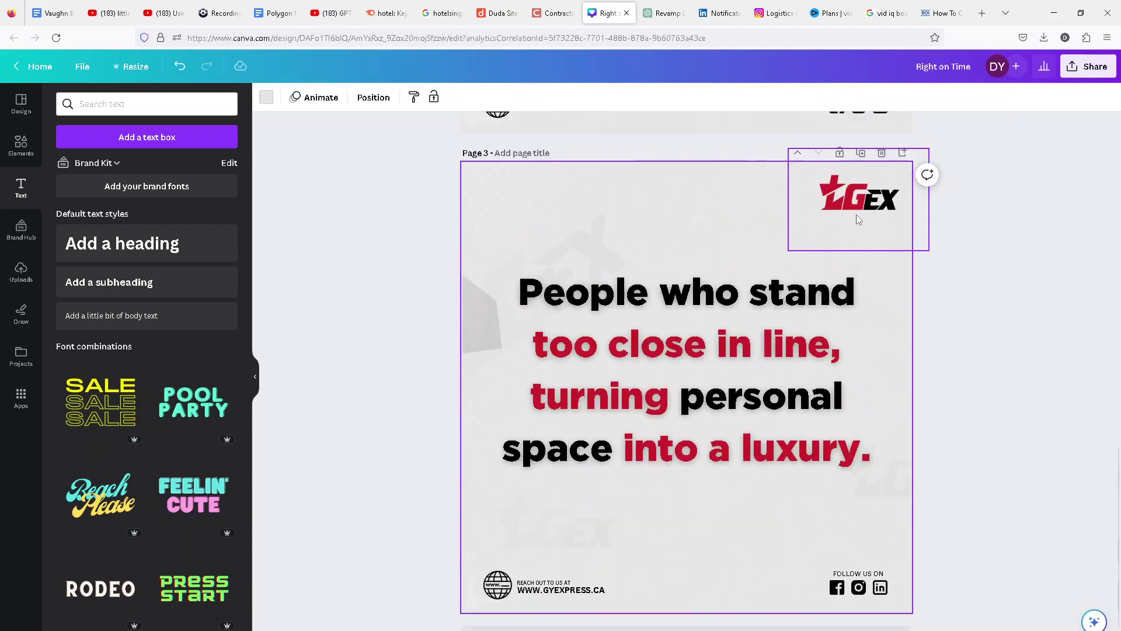
# Select the whole page 3 headline and copy "The eternal struggle of untangling headphone wires—why must they party in my pocket?!" from the ChatGPT conversation
pyautogui.click(702, 374)
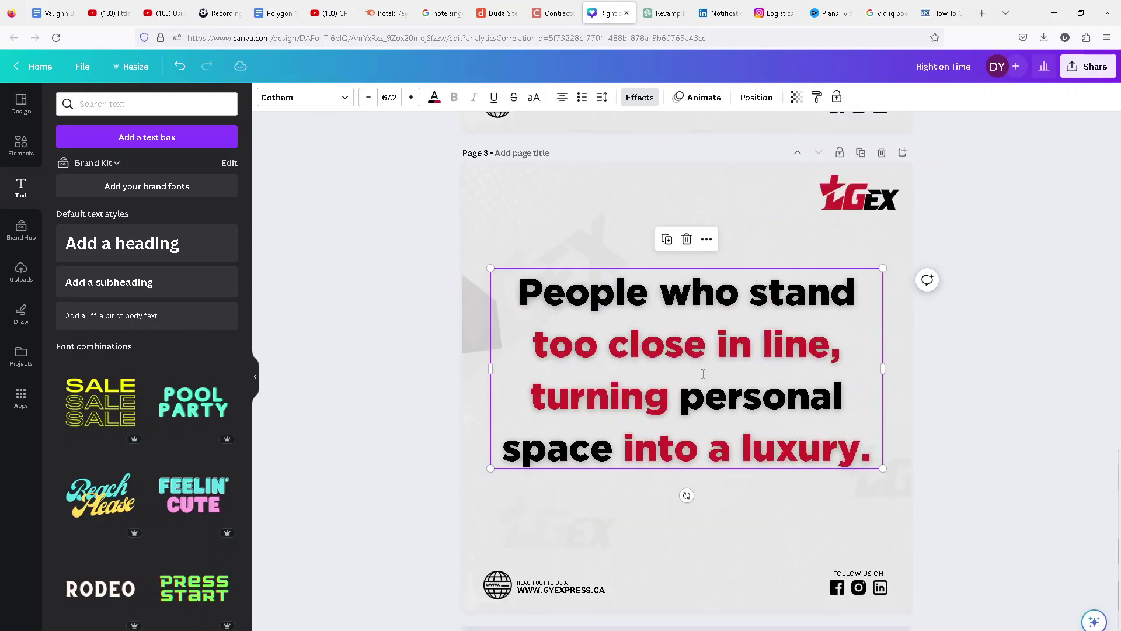
pyautogui.doubleClick(703, 373)
pyautogui.click(703, 374)
pyautogui.doubleClick(703, 374)
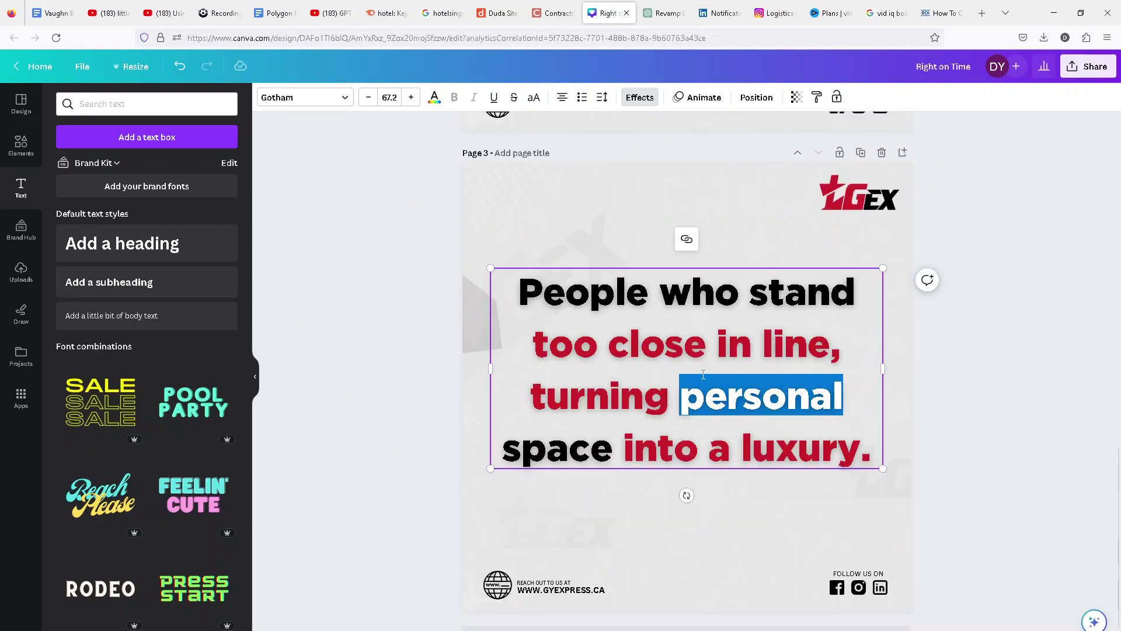
pyautogui.moveTo(522, 294); pyautogui.dragTo(874, 454)
pyautogui.click(663, 13)
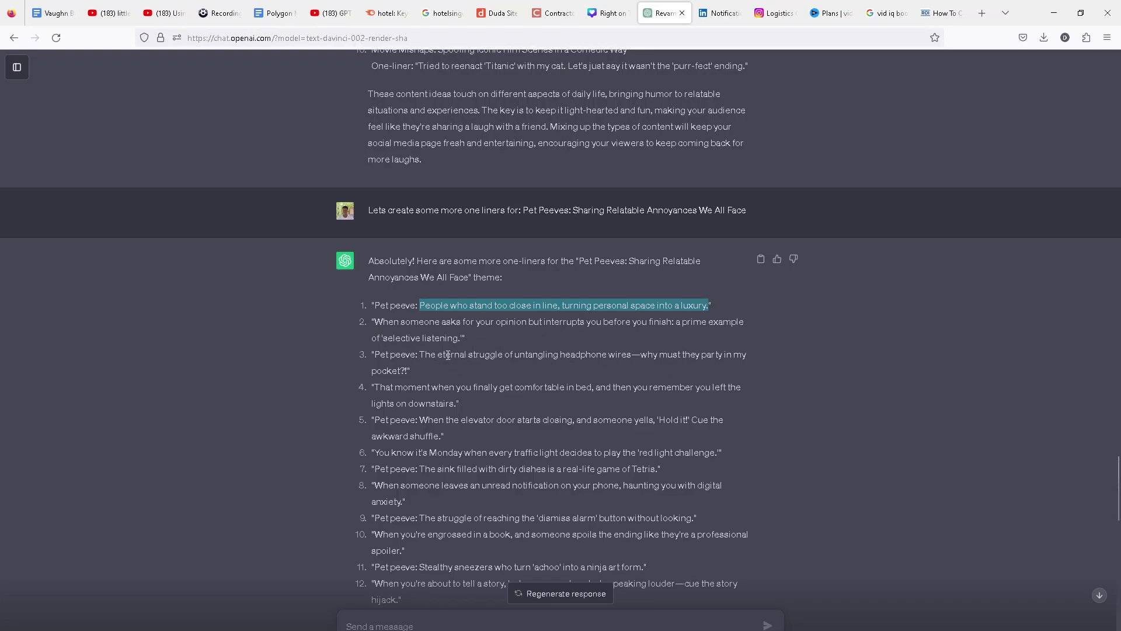
pyautogui.moveTo(420, 354); pyautogui.dragTo(419, 377)
pyautogui.hotkey('ctrl', 'c')
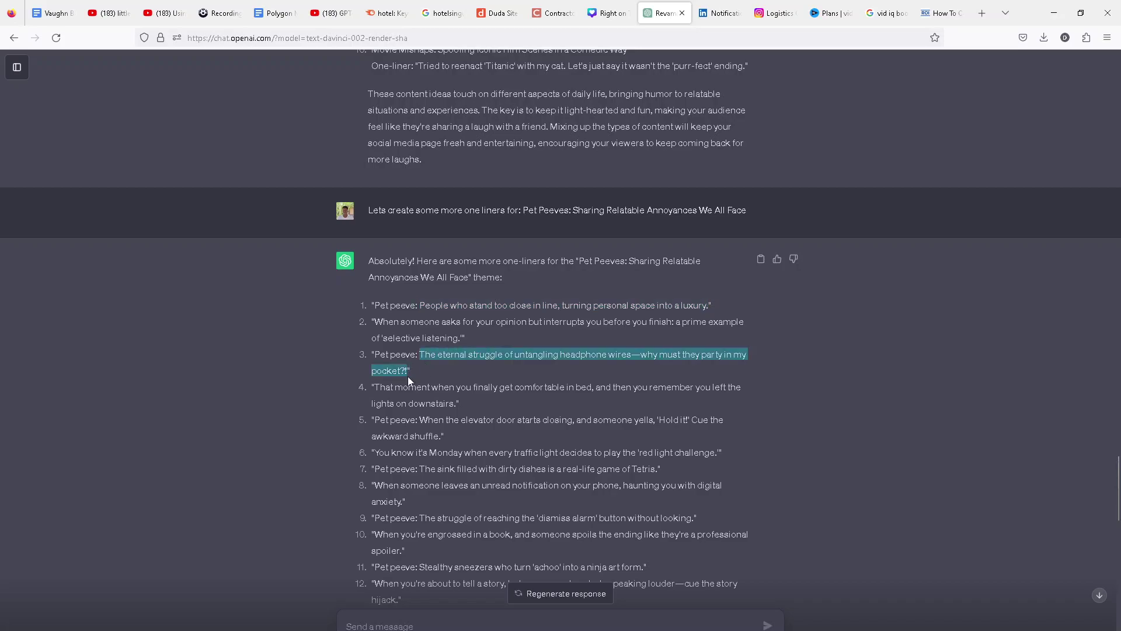
# Back in Canva, replace the page 3 headline with the copied one-liner and move the text box slightly up, centered horizontally
pyautogui.click(607, 13)
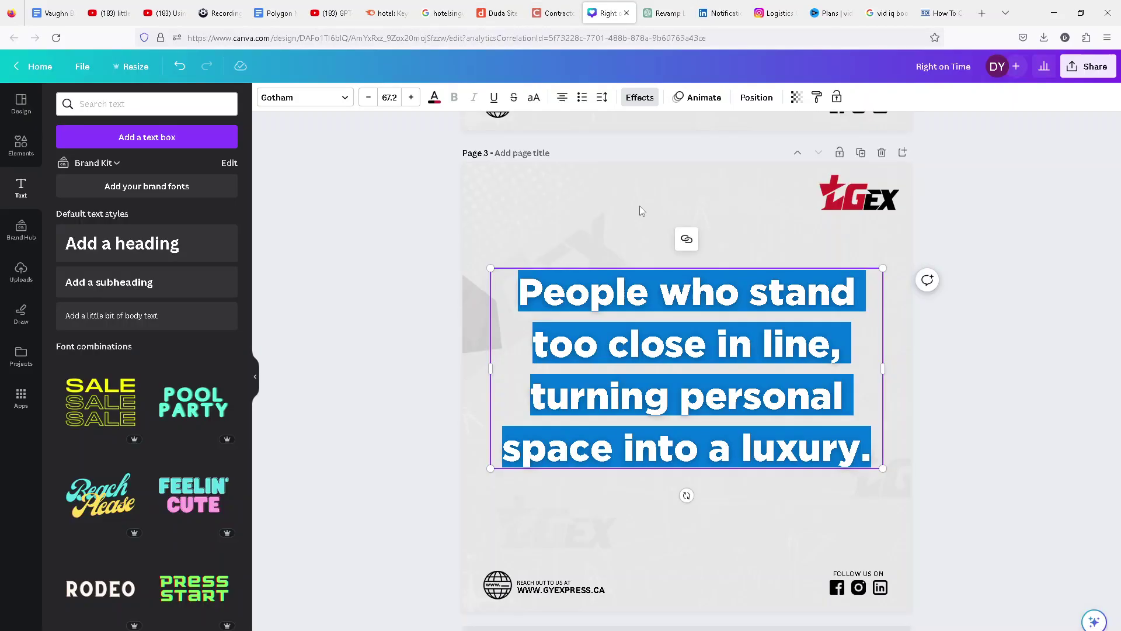
pyautogui.hotkey('ctrl', 'v')
pyautogui.click(954, 382)
pyautogui.moveTo(688, 390); pyautogui.dragTo(683, 372)
pyautogui.moveTo(826, 331); pyautogui.dragTo(826, 331)
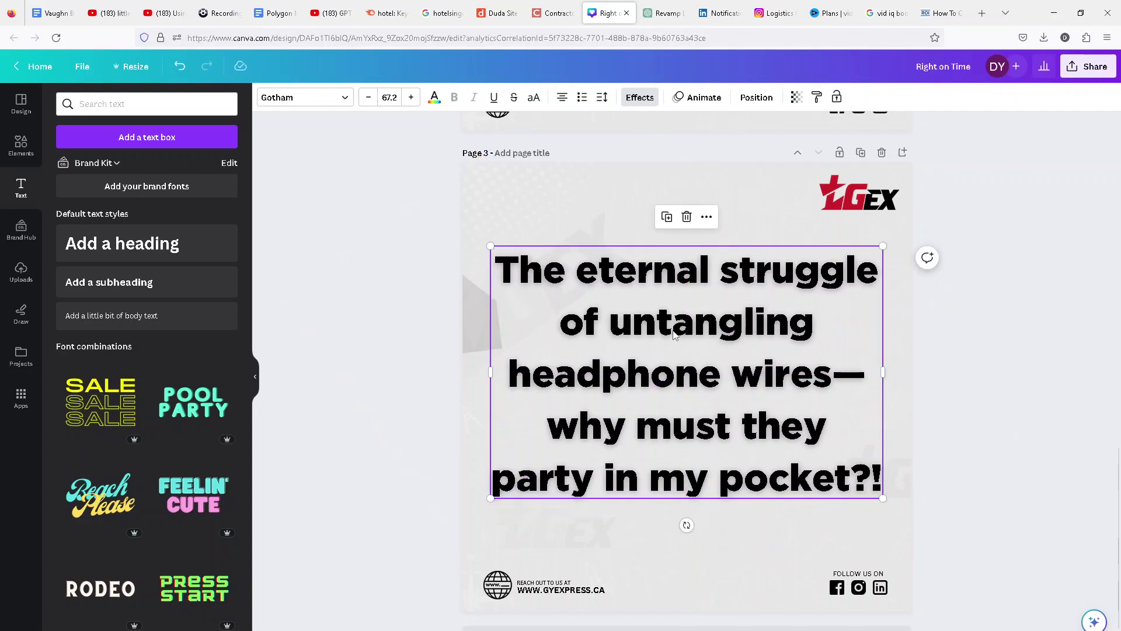
# Color the words "eternal struggle" in the page 3 headline red
pyautogui.doubleClick(688, 343)
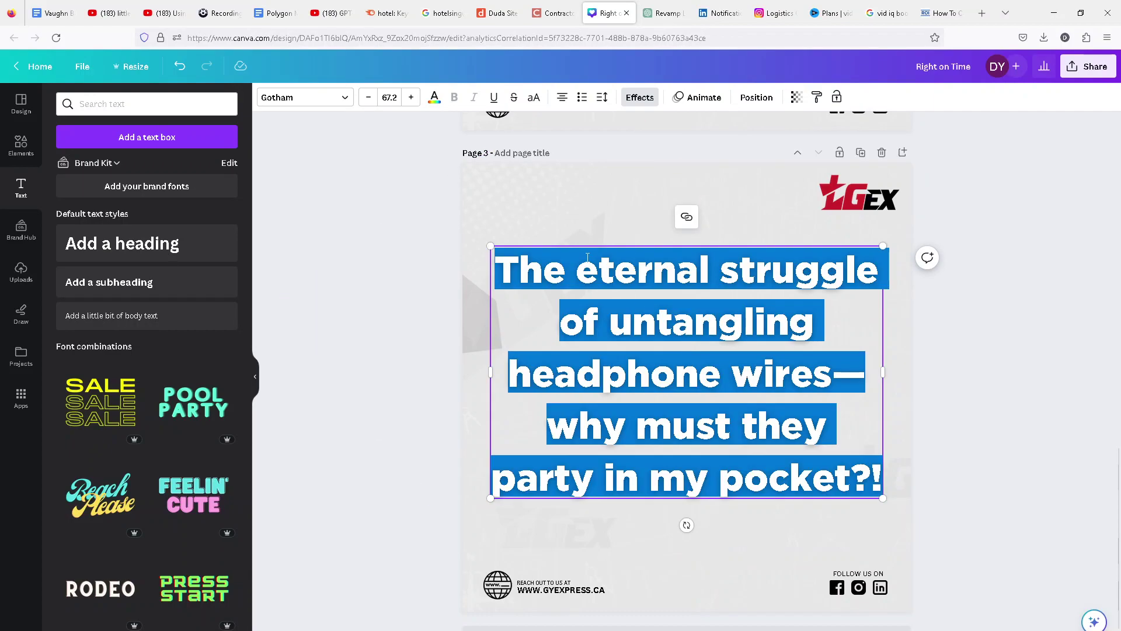
pyautogui.click(648, 307)
pyautogui.moveTo(578, 273); pyautogui.dragTo(878, 273)
pyautogui.click(437, 98)
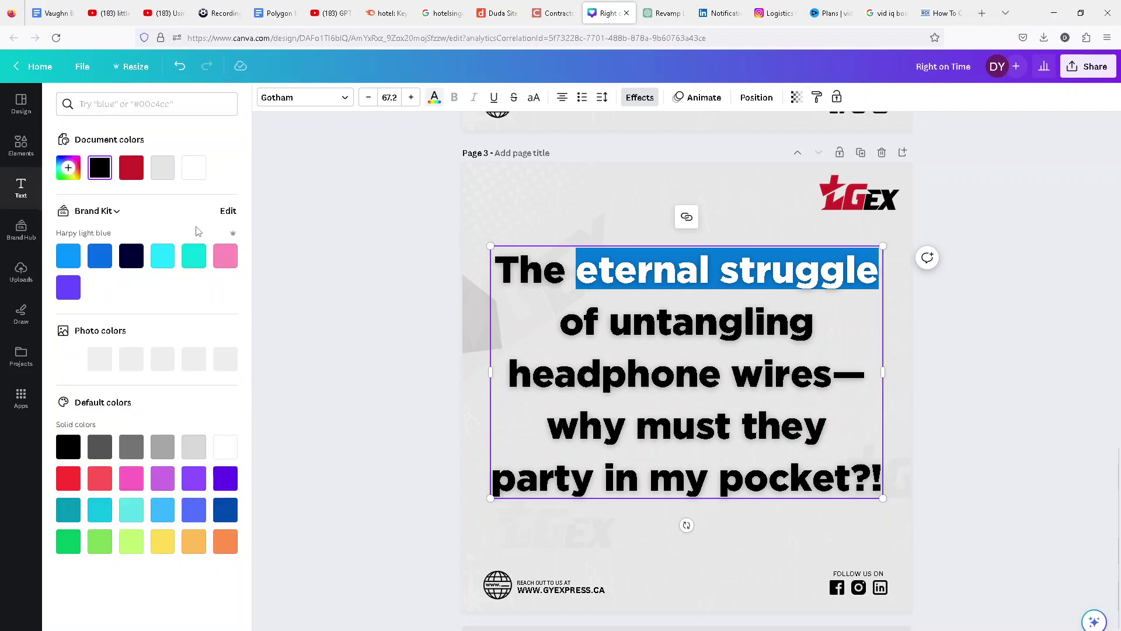
pyautogui.click(131, 168)
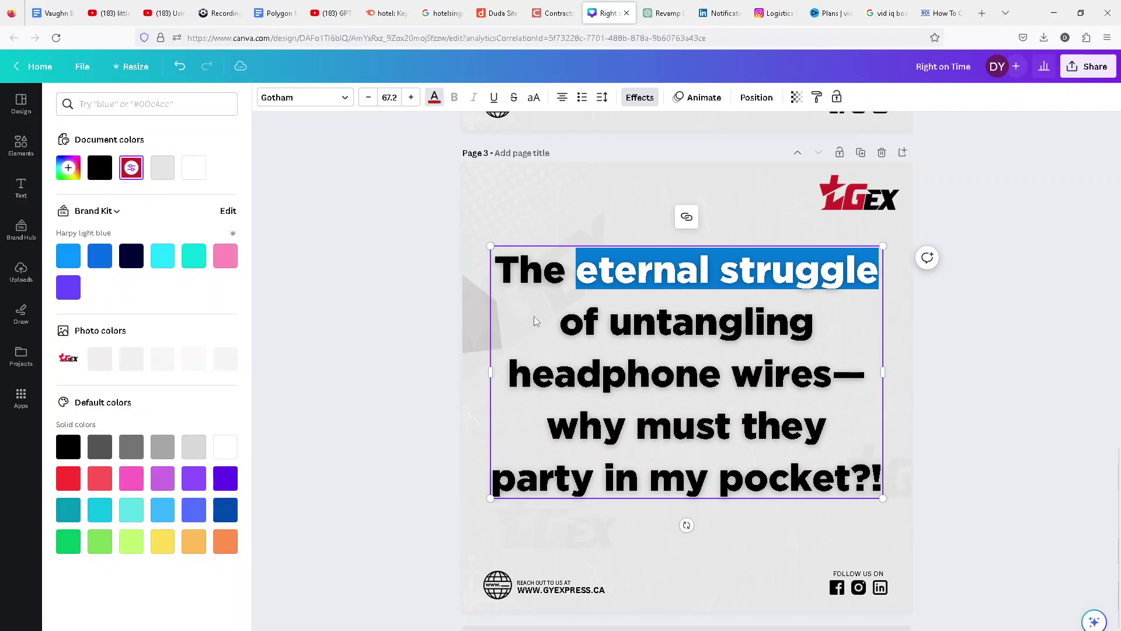
pyautogui.click(631, 362)
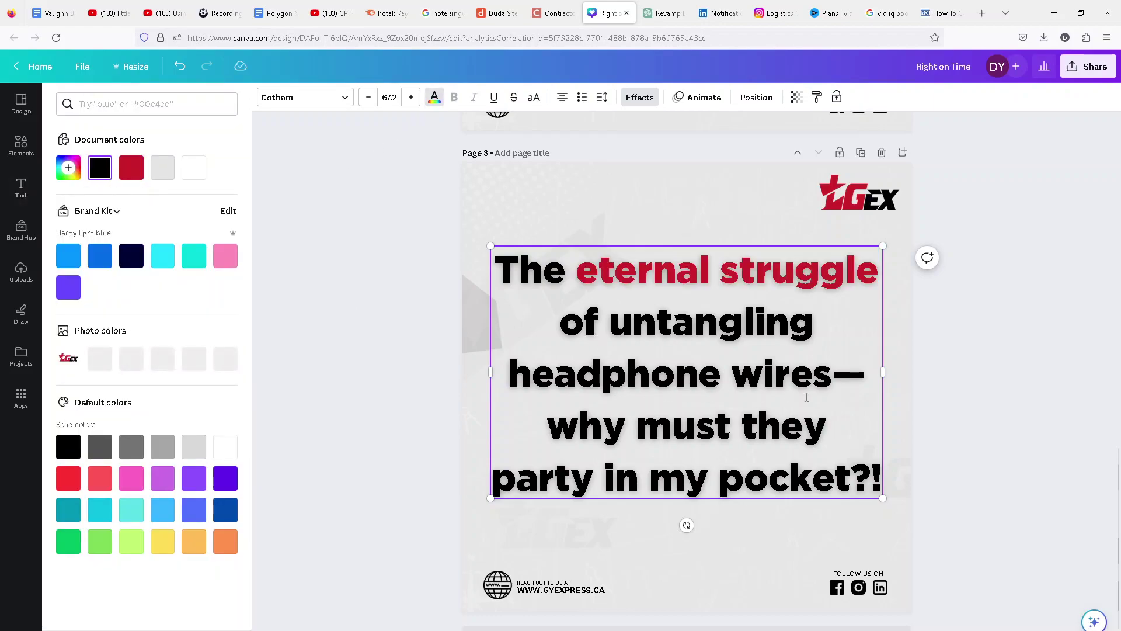
# Color the words "why must they" in the page 3 headline red
pyautogui.moveTo(548, 426); pyautogui.dragTo(711, 431)
pyautogui.click(712, 431)
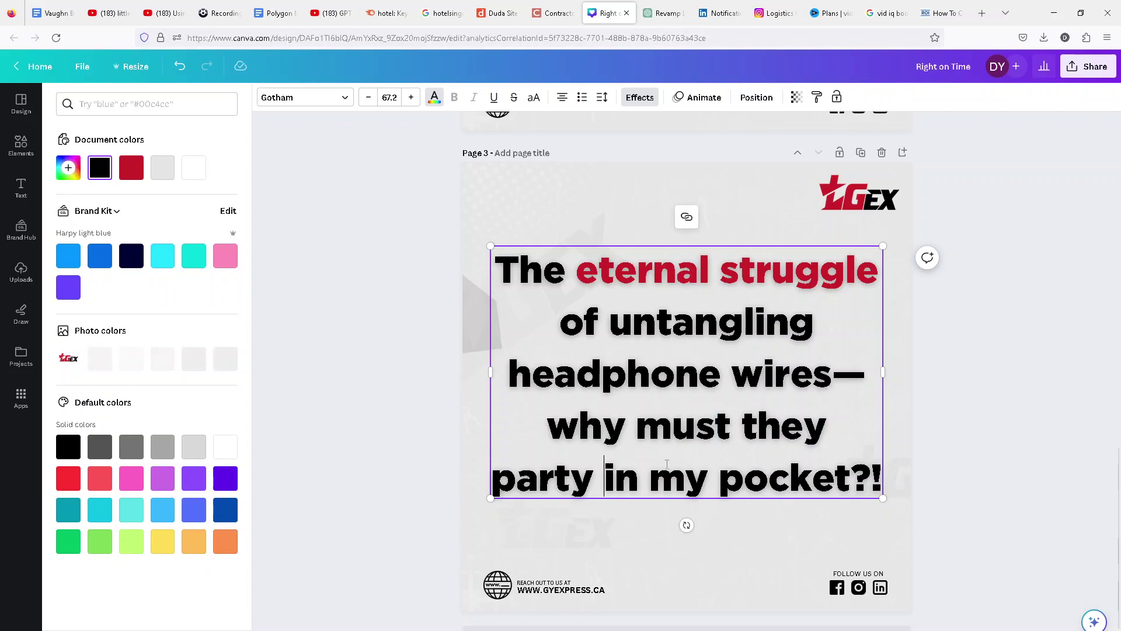
pyautogui.moveTo(509, 374); pyautogui.dragTo(747, 380)
pyautogui.click(780, 432)
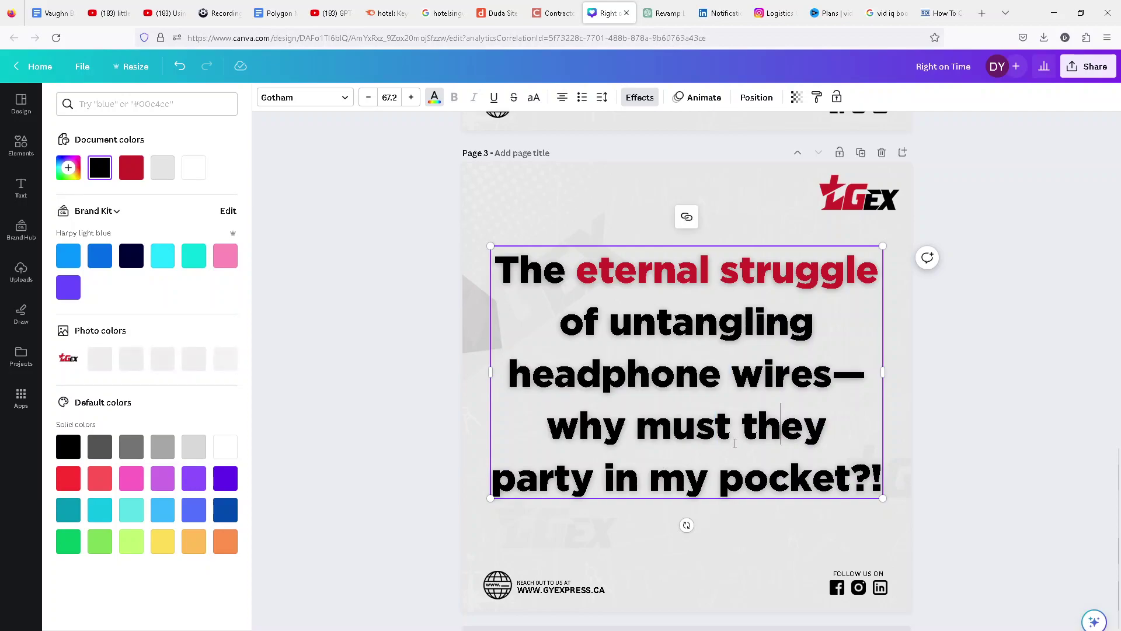
pyautogui.press('Home')
pyautogui.hotkey('ctrl', 'shift', 'Right')
pyautogui.hotkey('ctrl', 'shift', 'Right')
pyautogui.hotkey('ctrl', 'shift', 'Right')
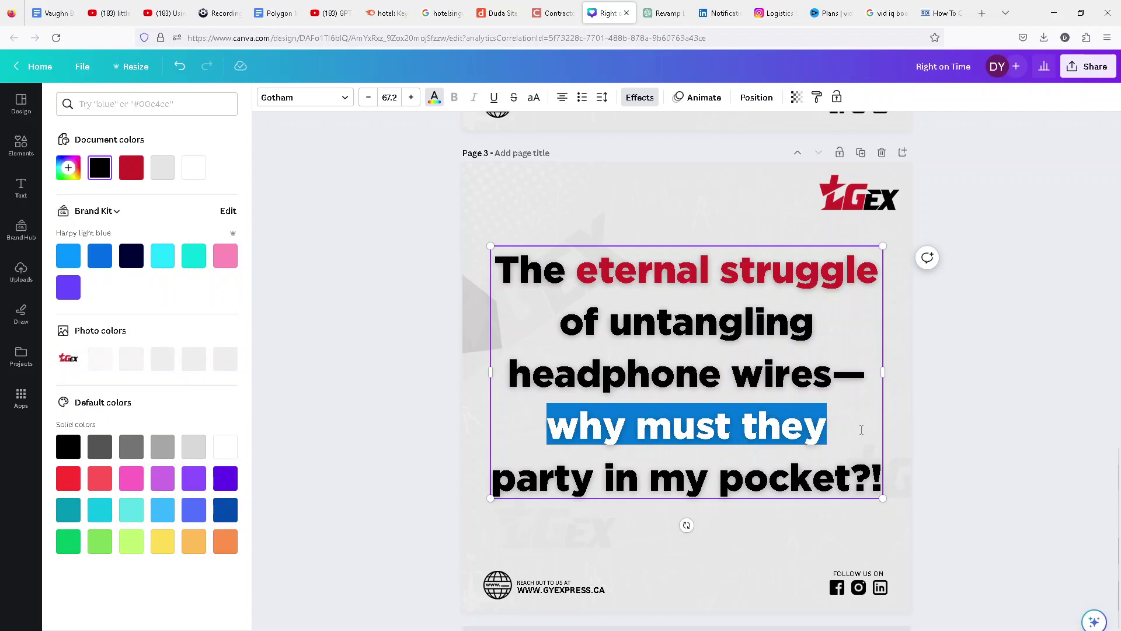
pyautogui.click(742, 456)
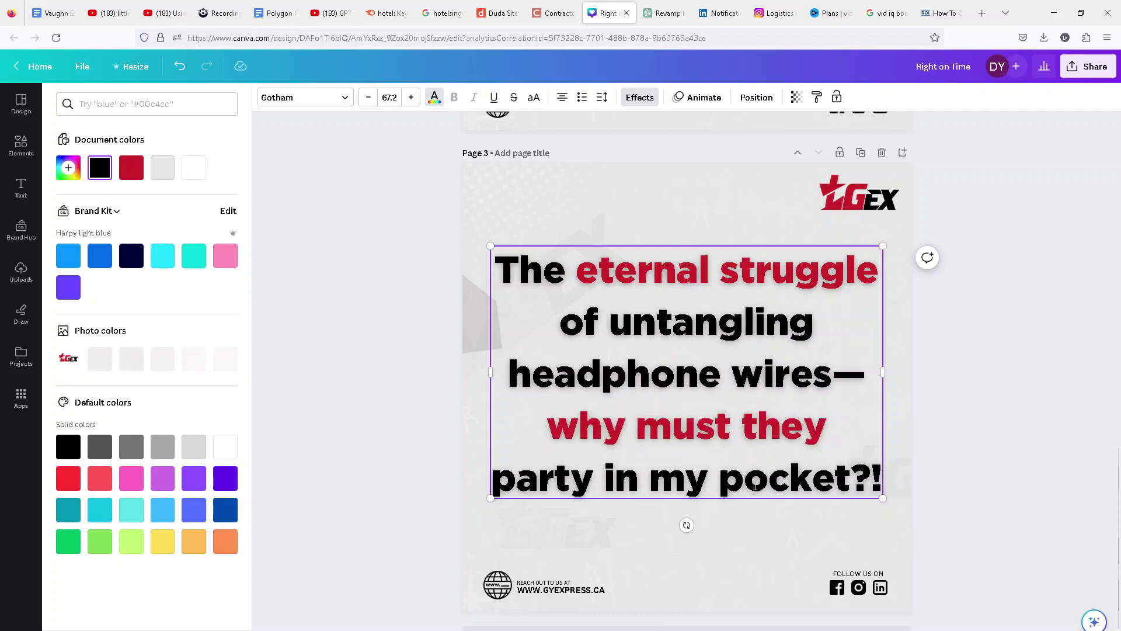
pyautogui.press('Escape')
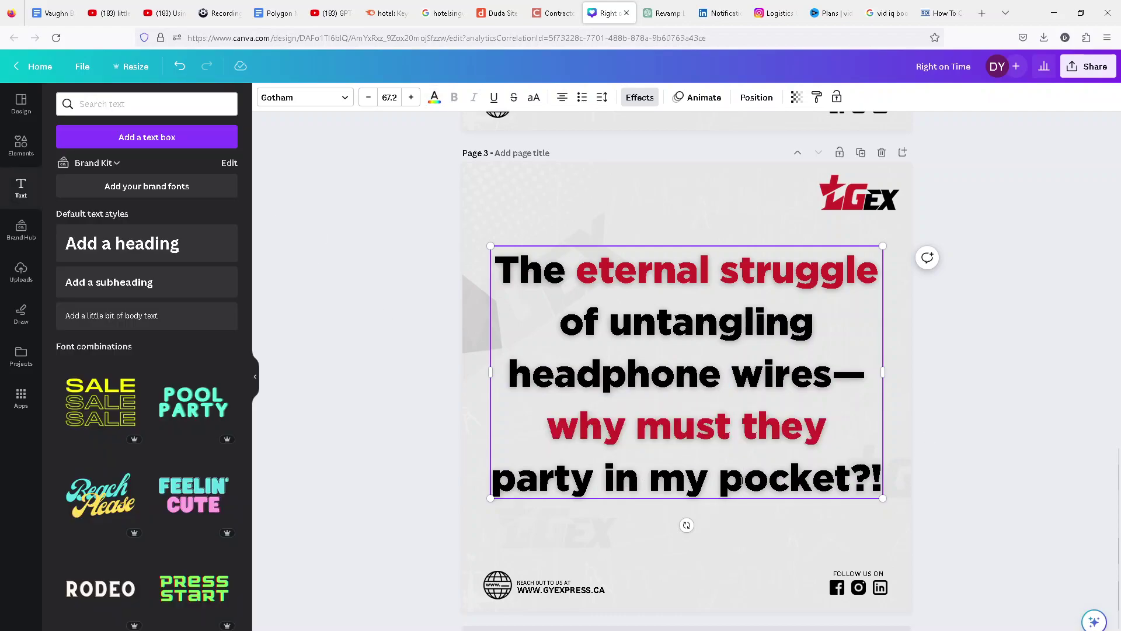
# Color the word "pocket" in the last line of the page 3 headline red
pyautogui.hotkey('shift', 'Right')
pyautogui.hotkey('shift', 'Right')
pyautogui.hotkey('shift', 'Right')
pyautogui.hotkey('shift', 'Right')
pyautogui.hotkey('shift', 'Right')
pyautogui.hotkey('shift', 'Right')
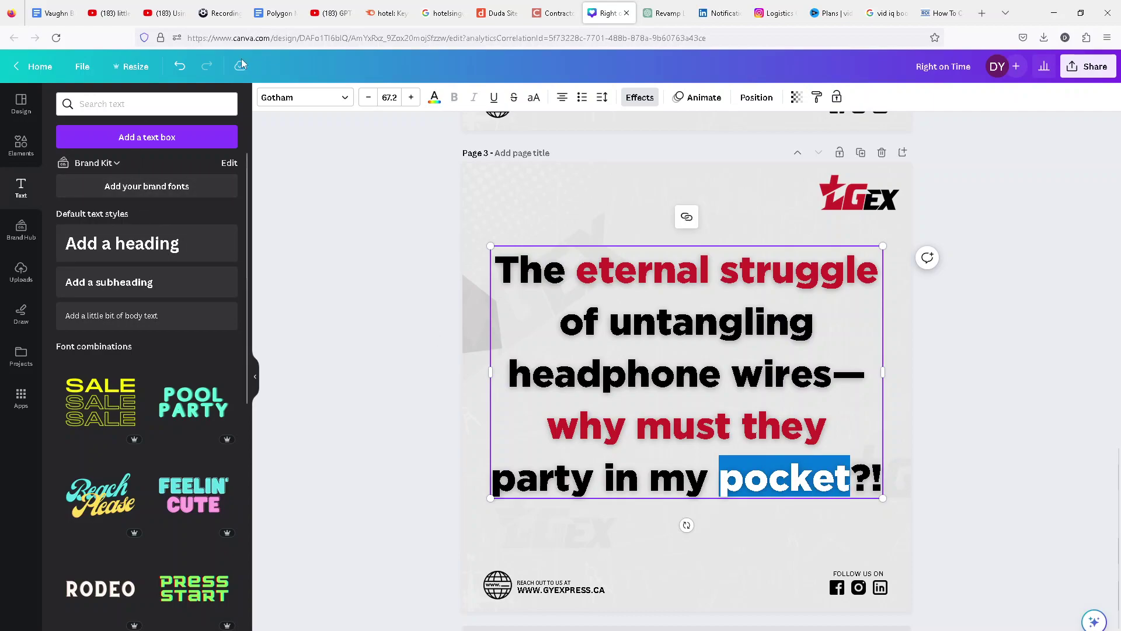
pyautogui.click(434, 97)
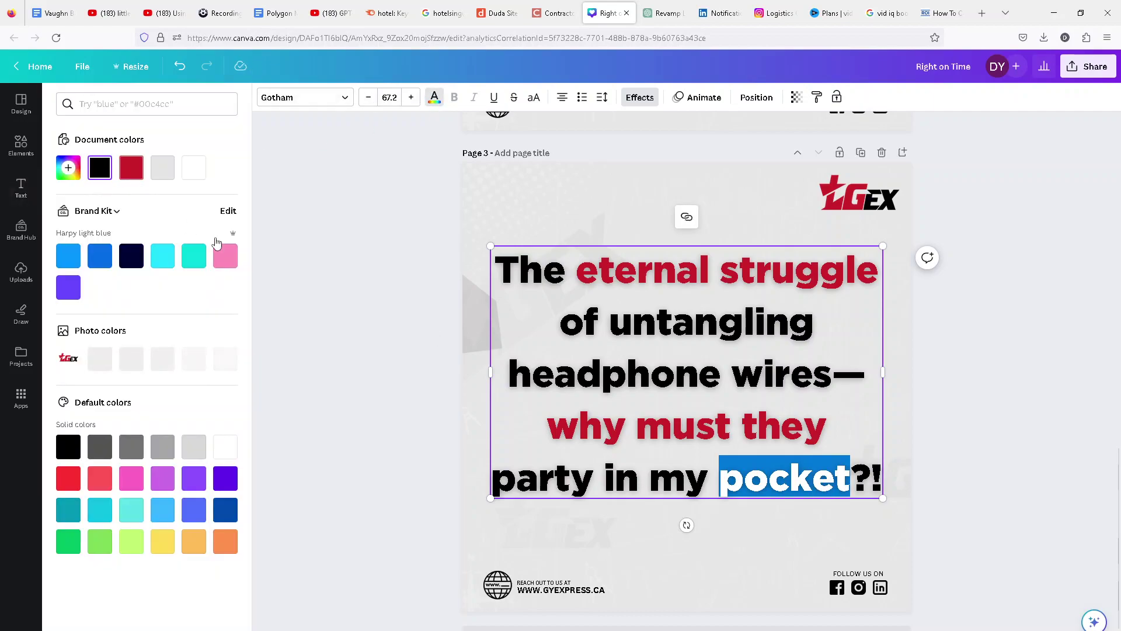
pyautogui.click(621, 424)
pyautogui.scroll(-1, 825, 387)
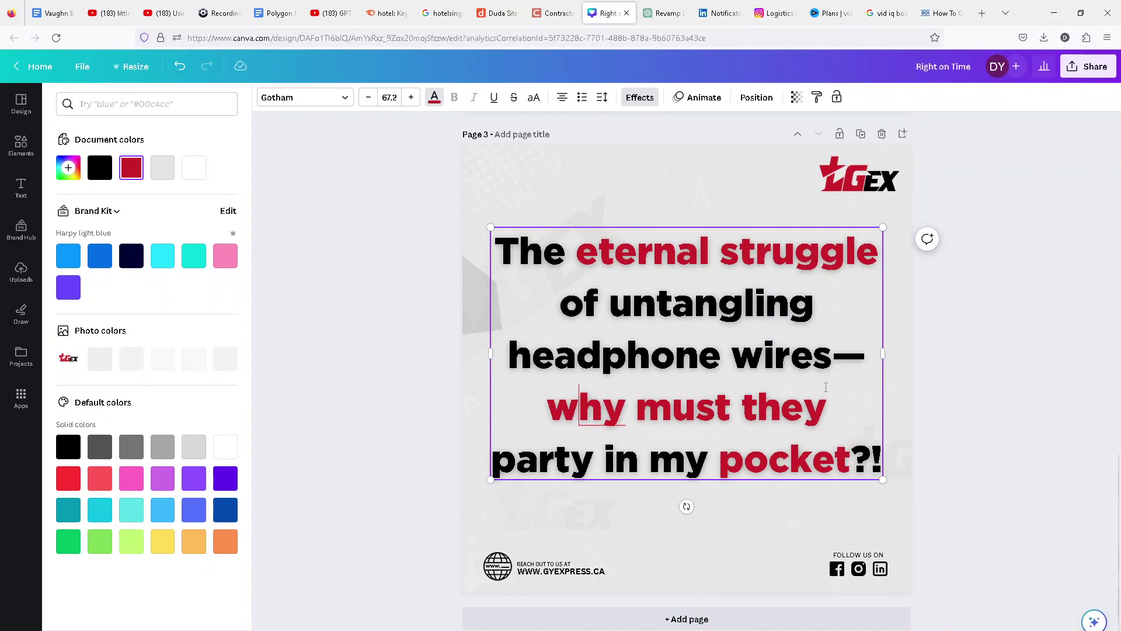
# Switch to the Instagram profile and browse the slides of the "Laughing Through Work-from-Home Challenges" carousel post, then close it
pyautogui.click(775, 13)
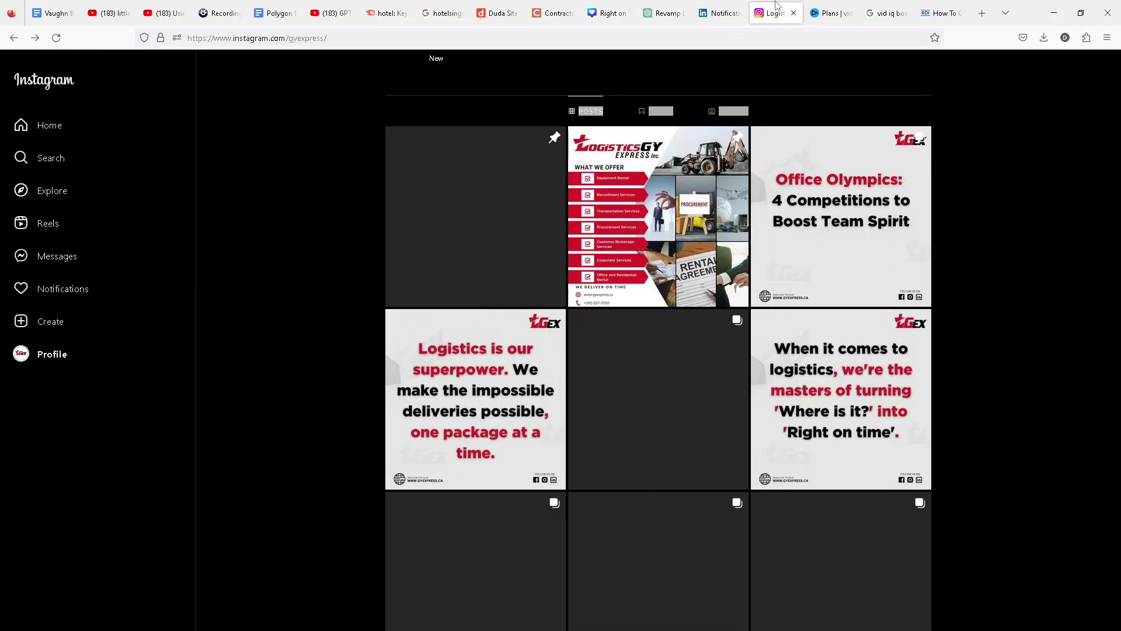
pyautogui.click(650, 380)
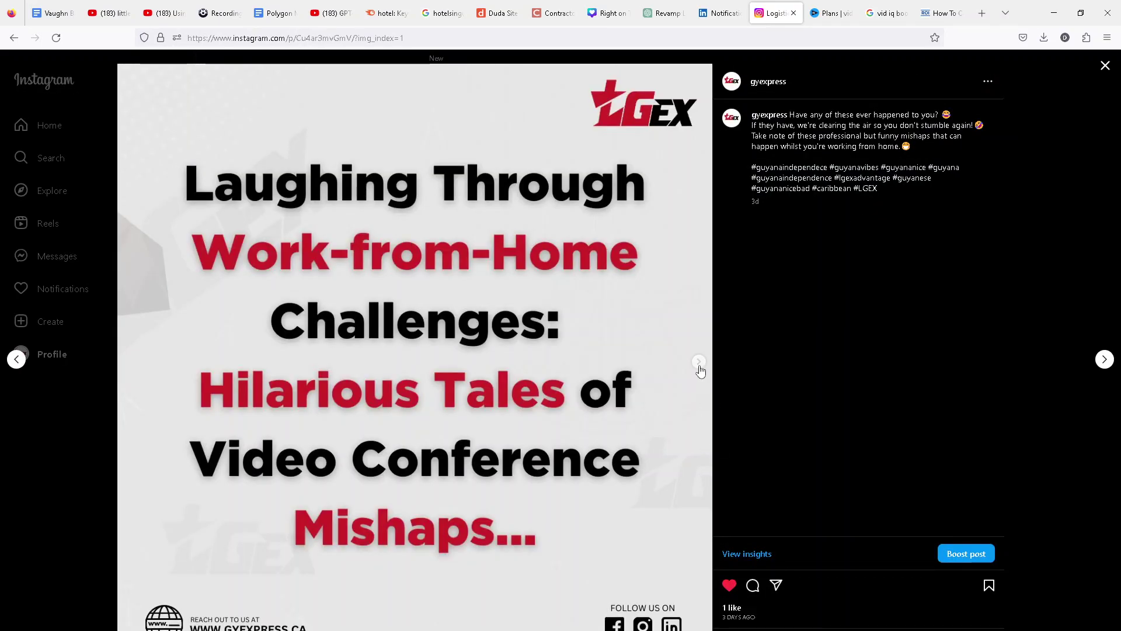
pyautogui.click(699, 366)
pyautogui.click(700, 366)
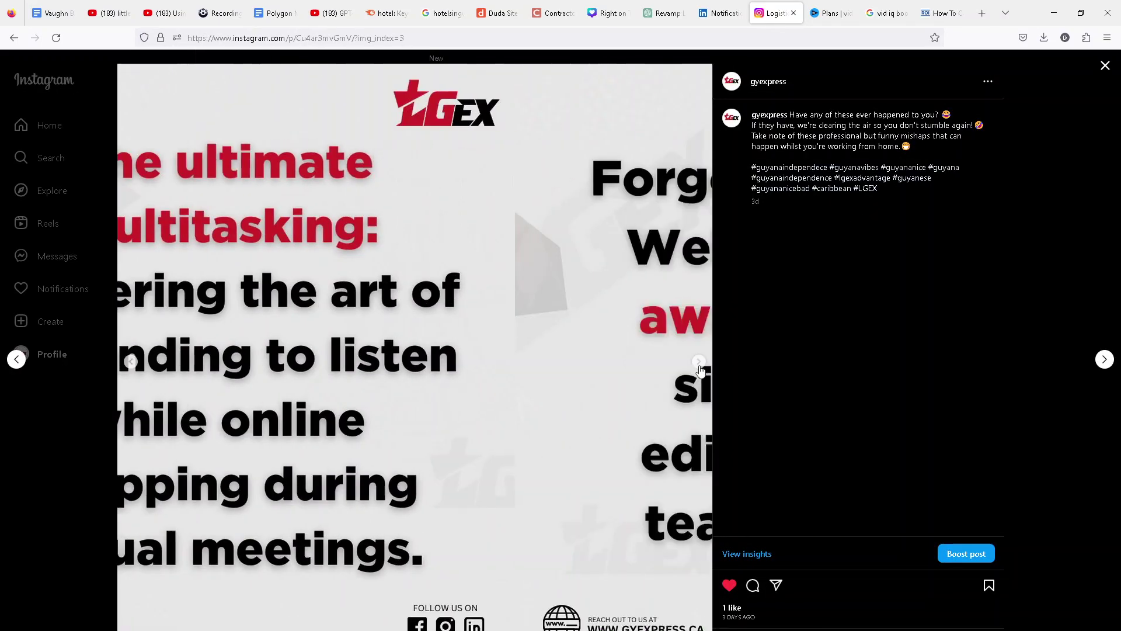
pyautogui.click(699, 366)
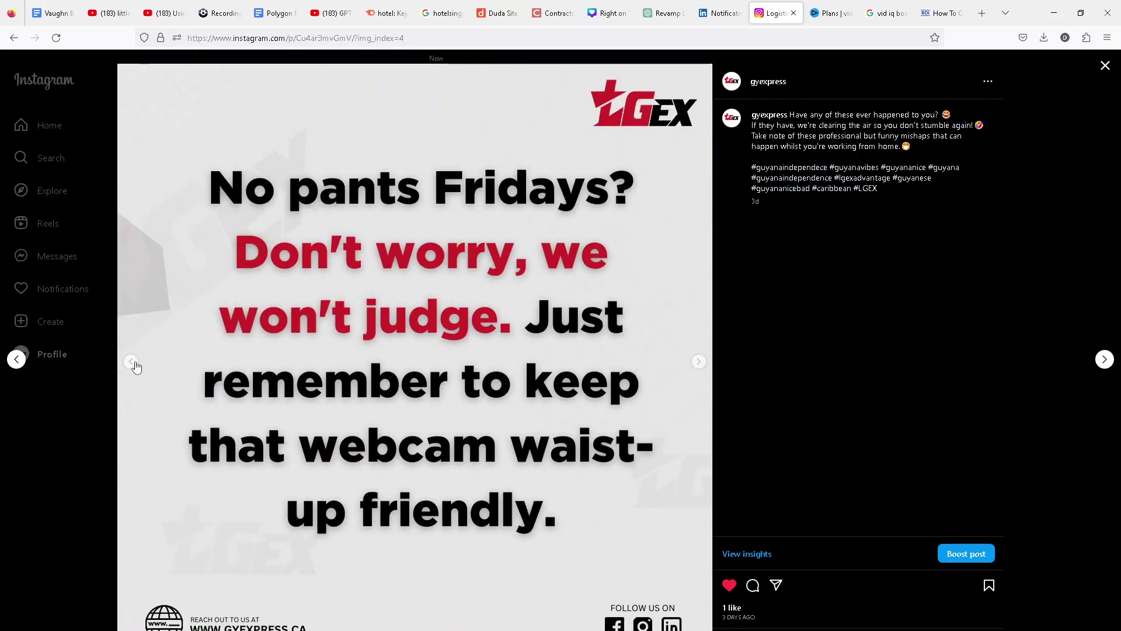
pyautogui.click(135, 366)
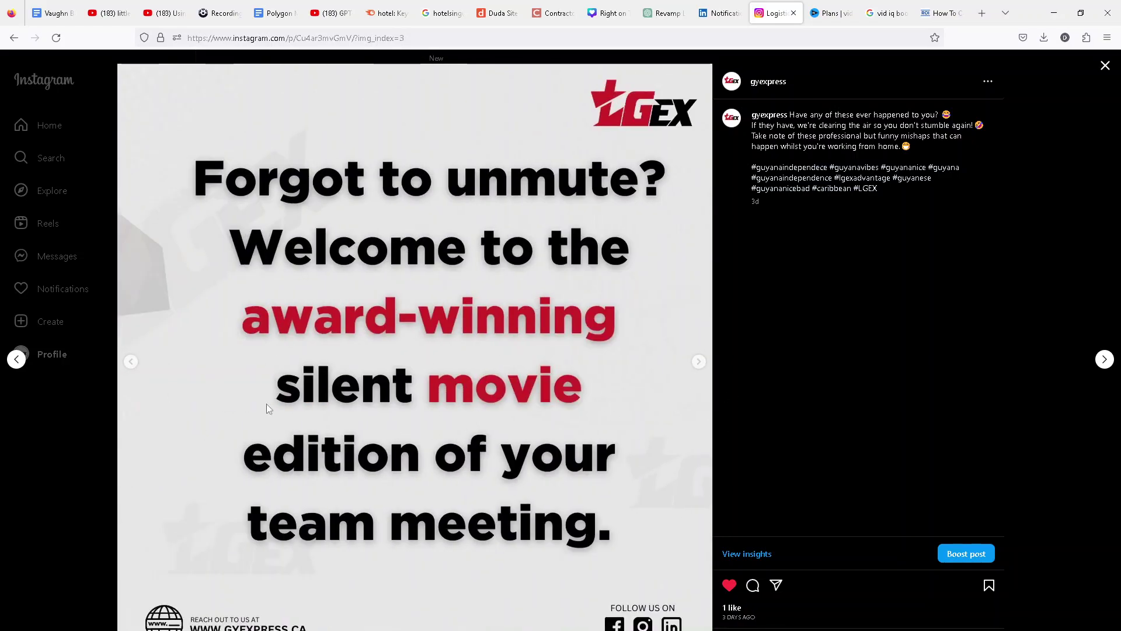
pyautogui.click(136, 361)
pyautogui.click(137, 362)
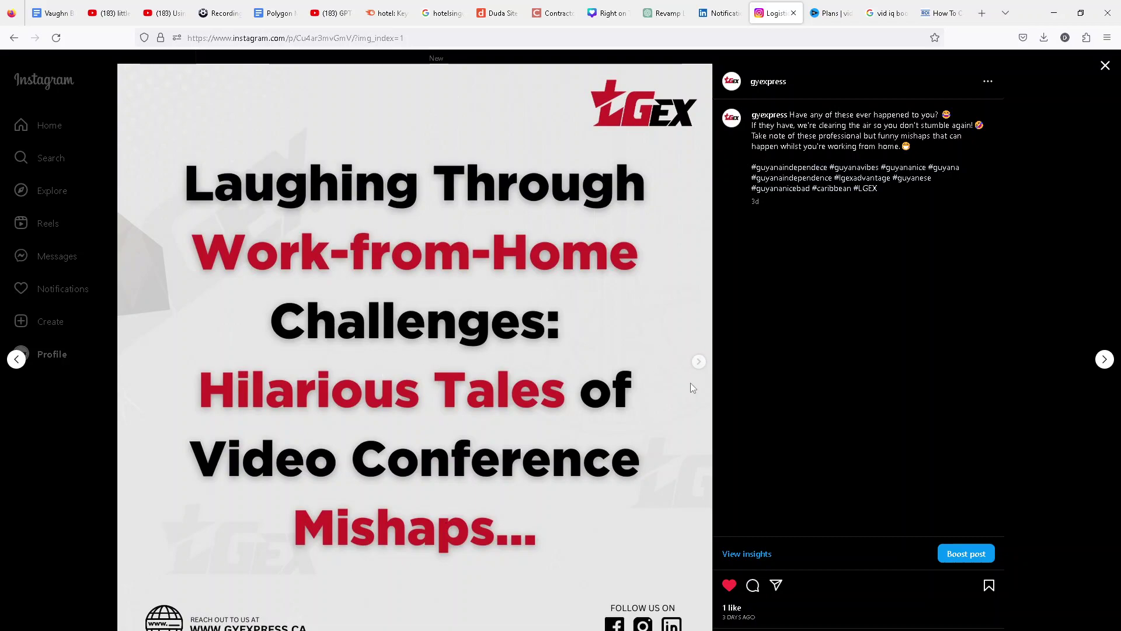
pyautogui.click(699, 368)
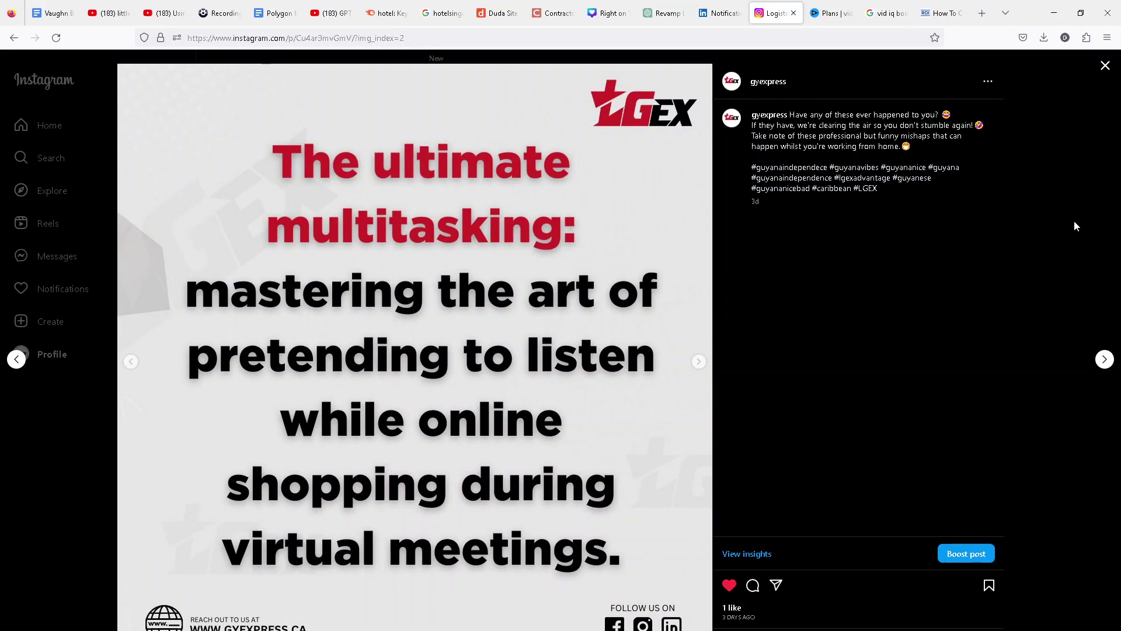
pyautogui.click(1050, 227)
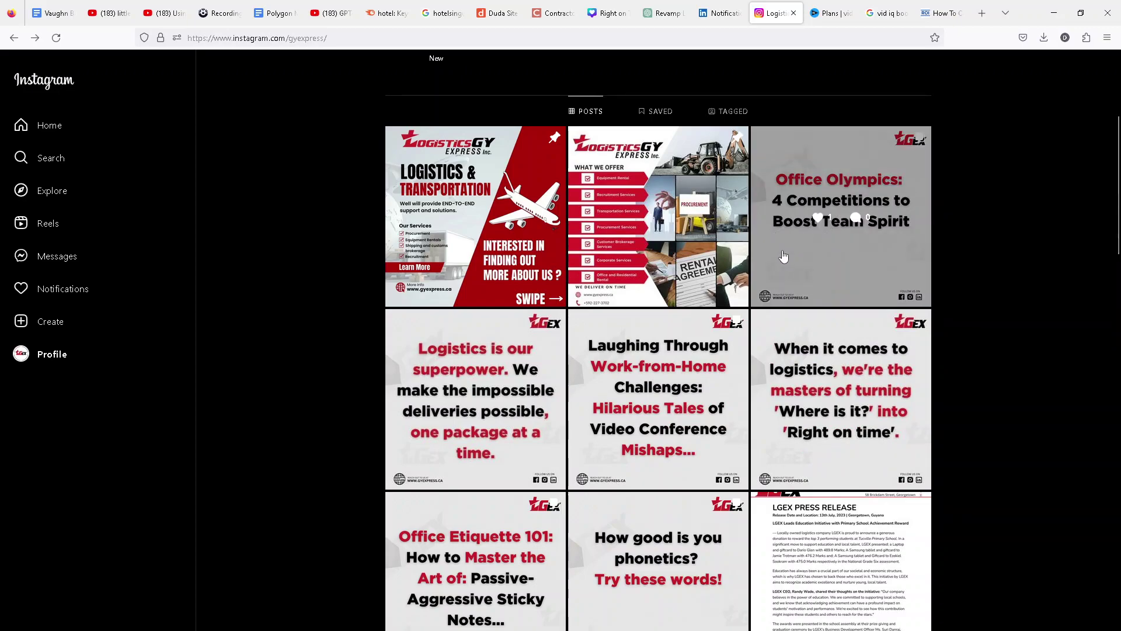
# Switch to the ChatGPT conversation and review the list of pet peeve one-liners
pyautogui.click(669, 6)
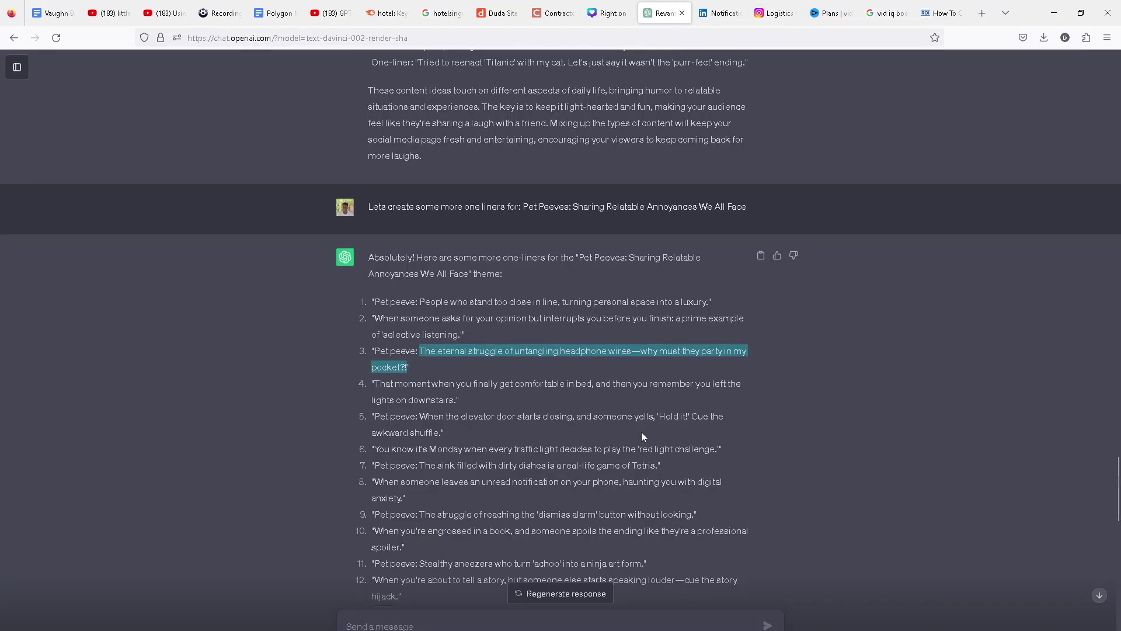
pyautogui.scroll(-2, 706, 344)
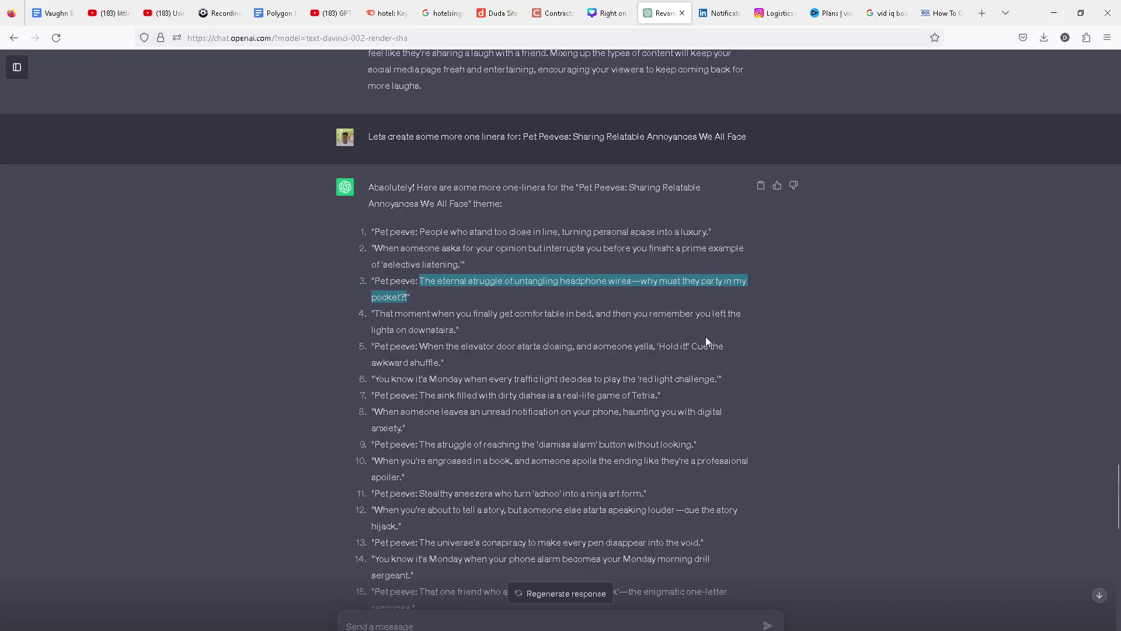